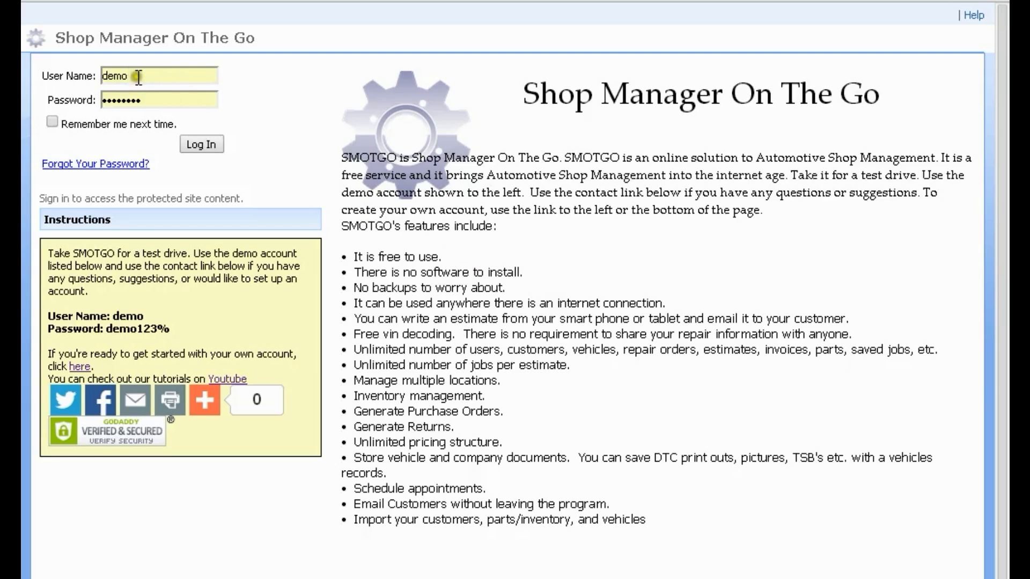
- Log in to the demo account and open the appointments schedule
click(199, 145)
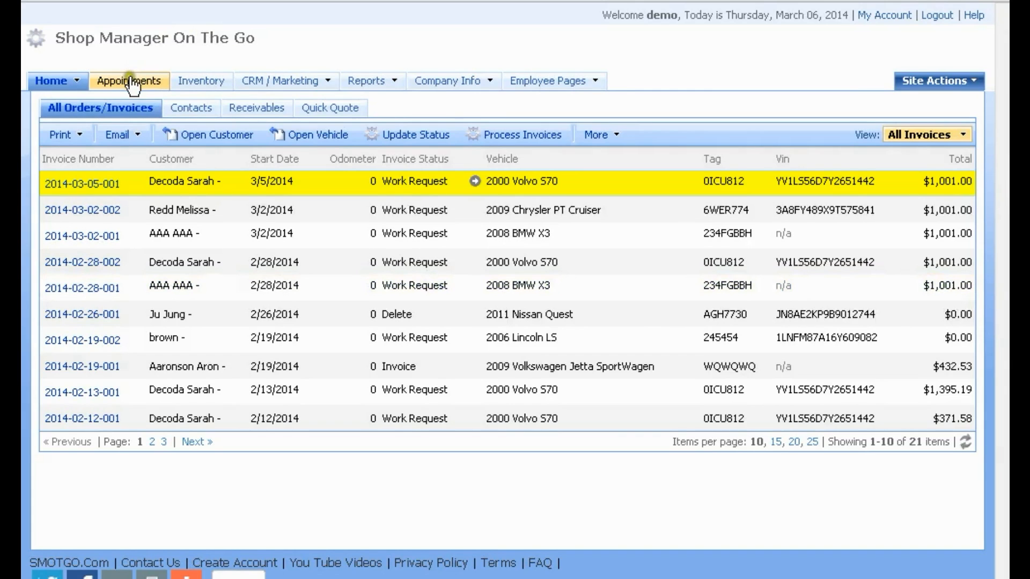
click(129, 81)
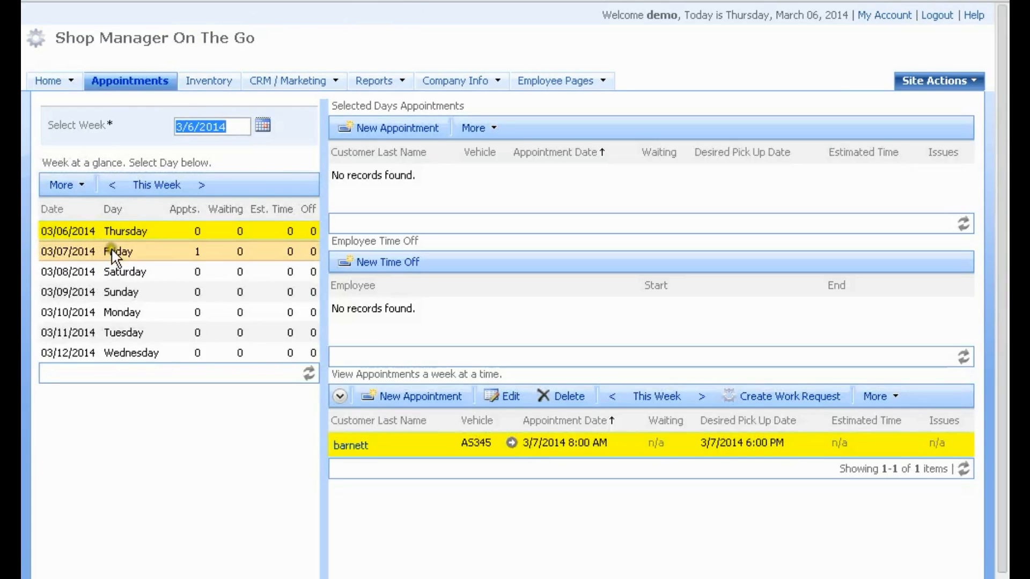
- View the appointments for Friday 03/07/2014, return to Thursday 03/06/2014, and examine the estimated time column of the weekly overview
click(184, 252)
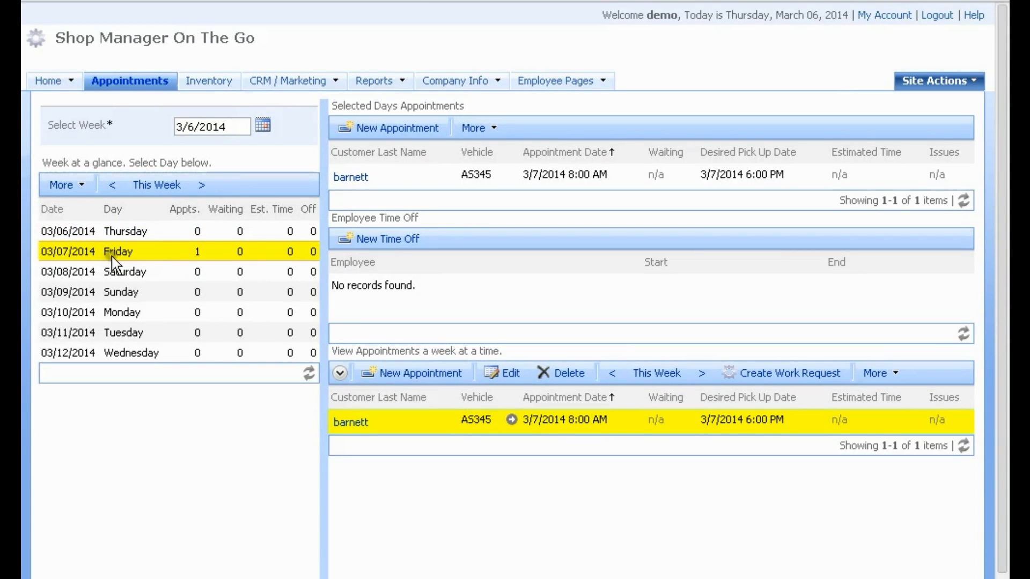
click(131, 234)
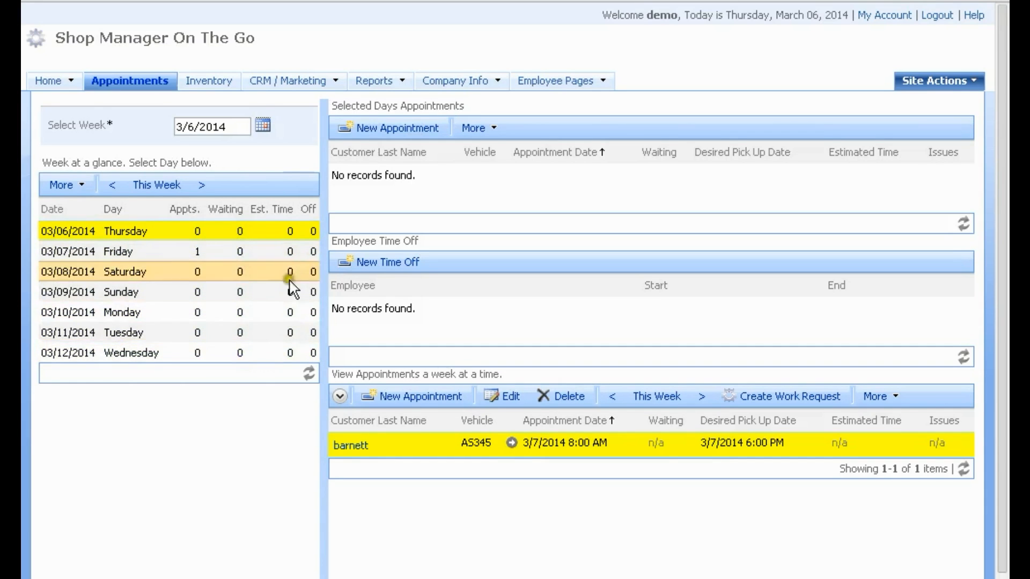
drag(294, 208, 251, 209)
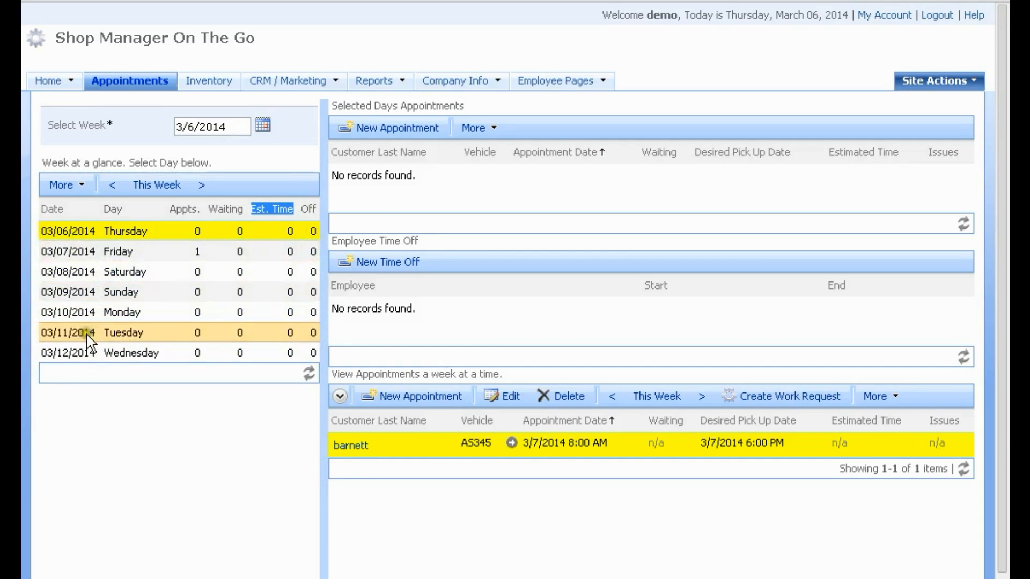
- Browse the weekly overview several weeks ahead and back, ending on the current week
click(202, 186)
click(201, 185)
click(201, 185)
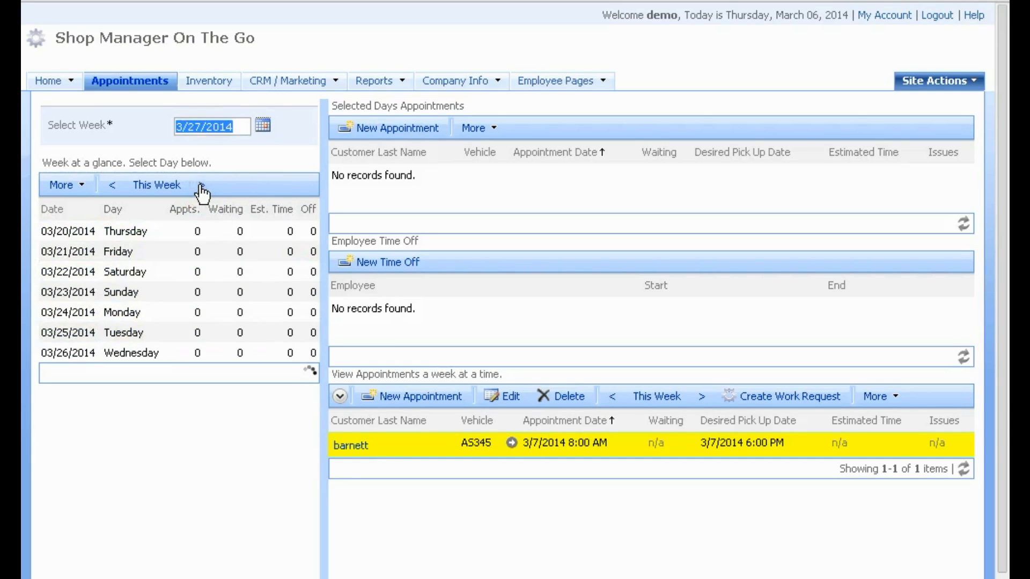
click(202, 185)
click(113, 186)
click(112, 186)
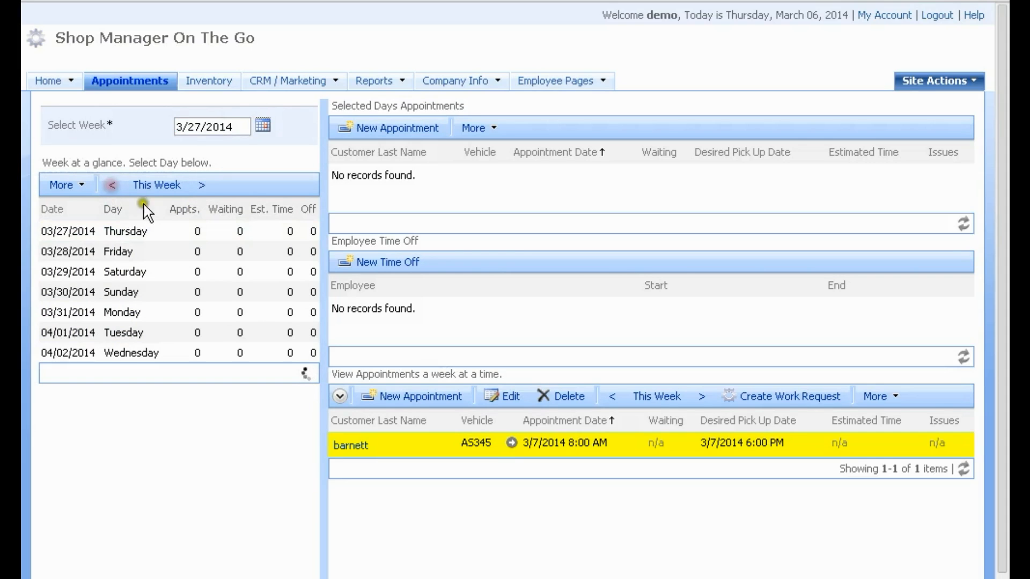
click(156, 185)
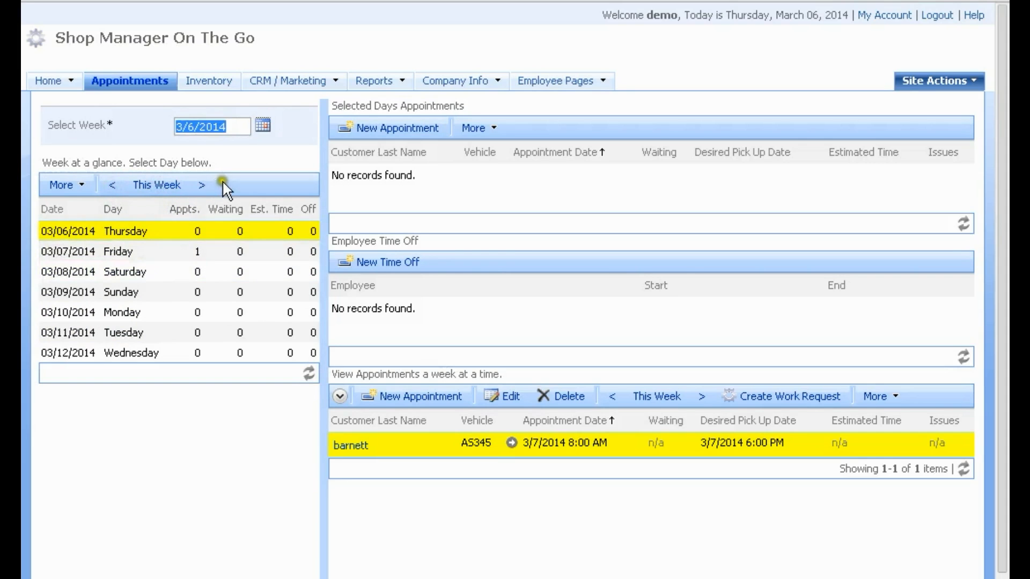
- Browse the week date picker through months and years, and choose 1/28/2020 as the start of the displayed week
click(263, 129)
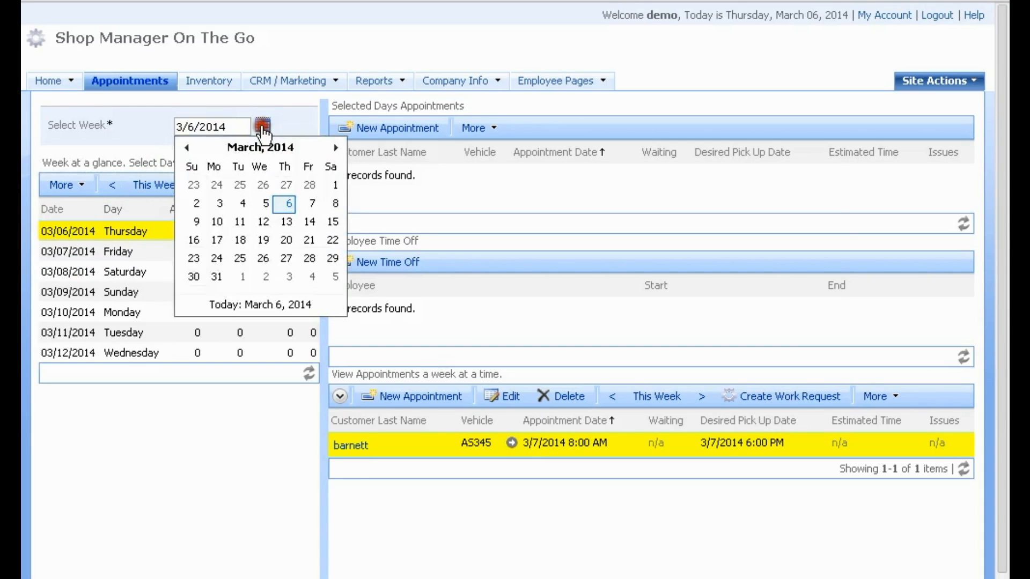
click(332, 147)
click(333, 148)
click(333, 148)
click(332, 148)
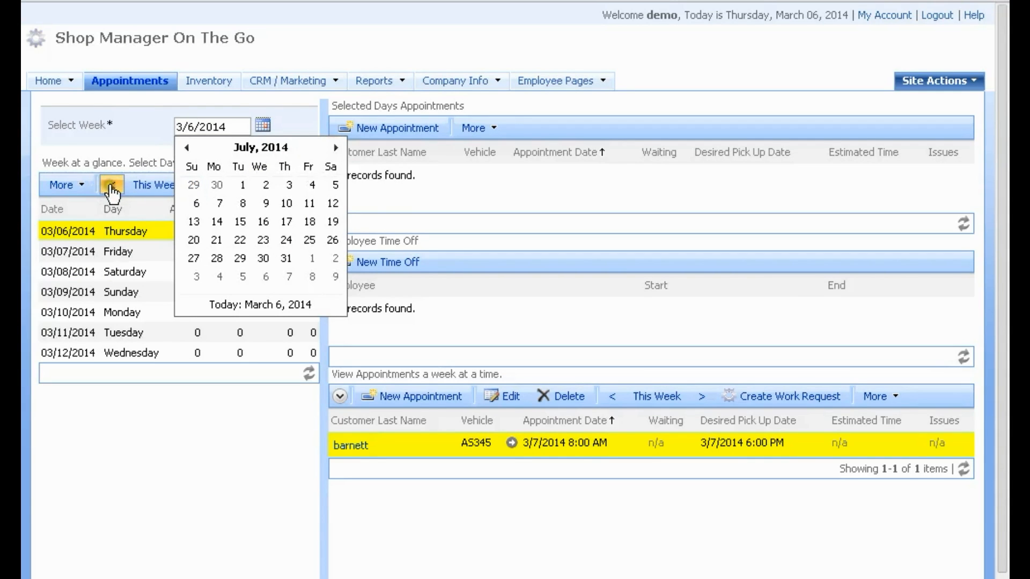
click(333, 148)
click(333, 148)
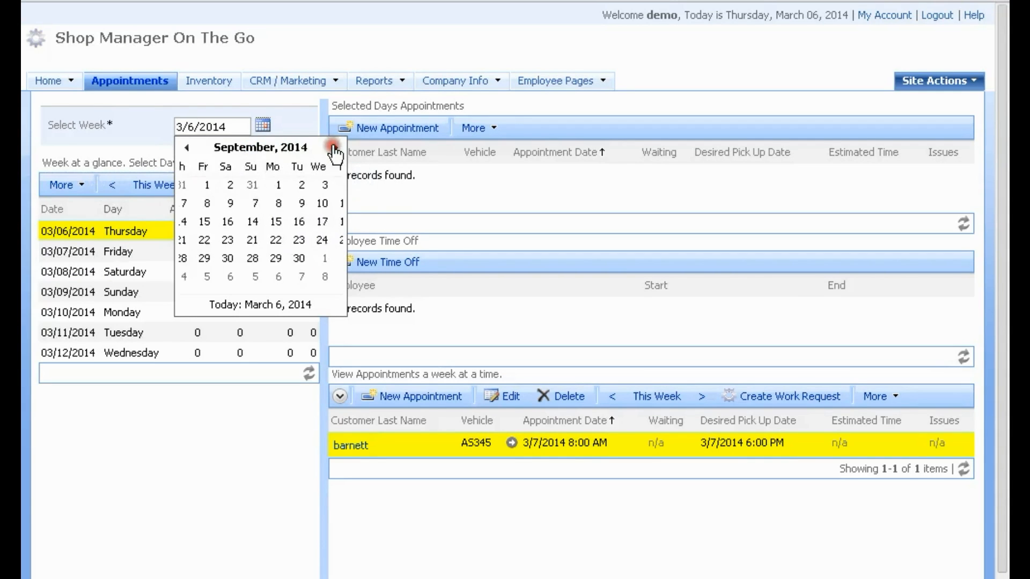
click(275, 147)
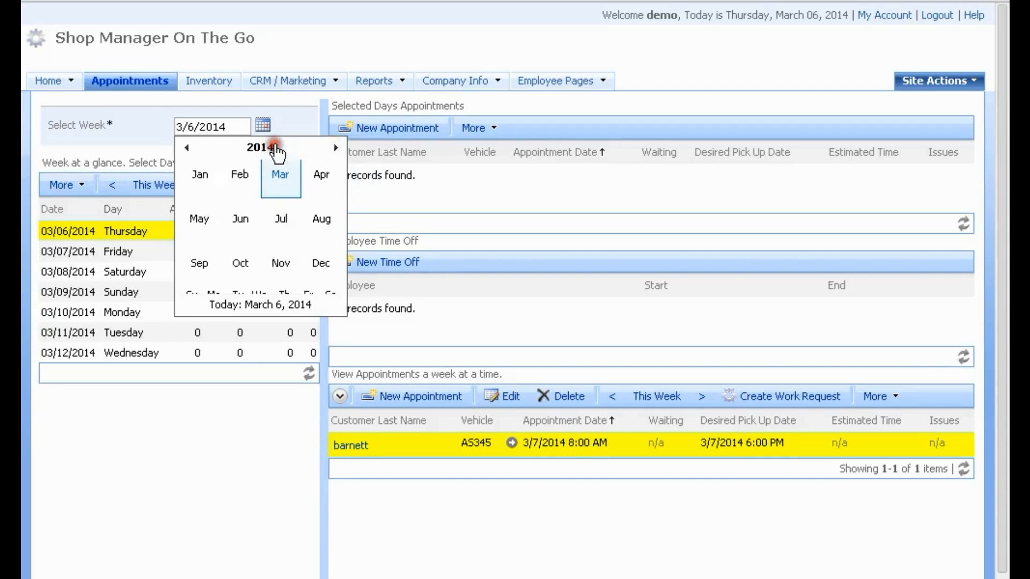
click(336, 148)
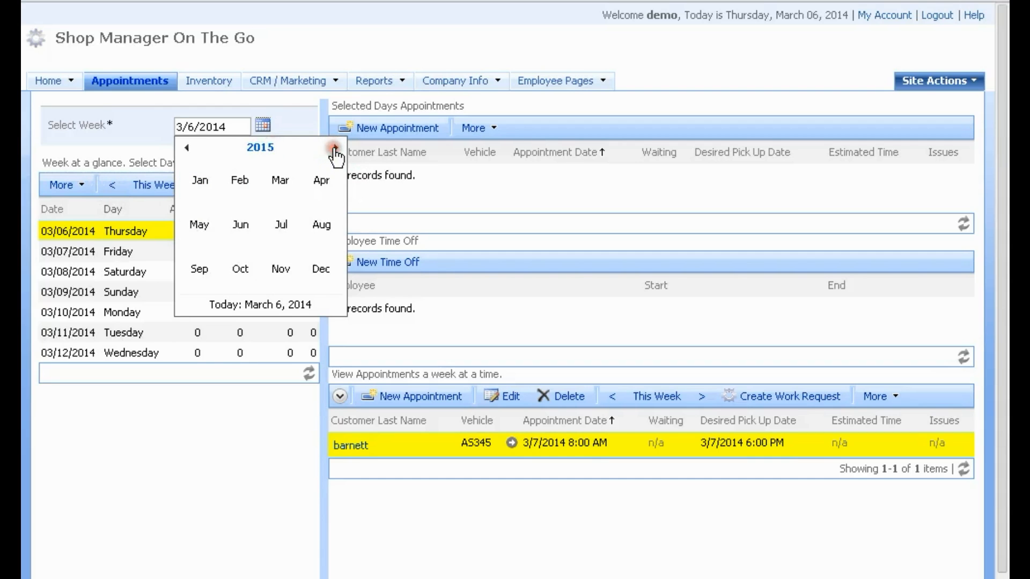
click(260, 150)
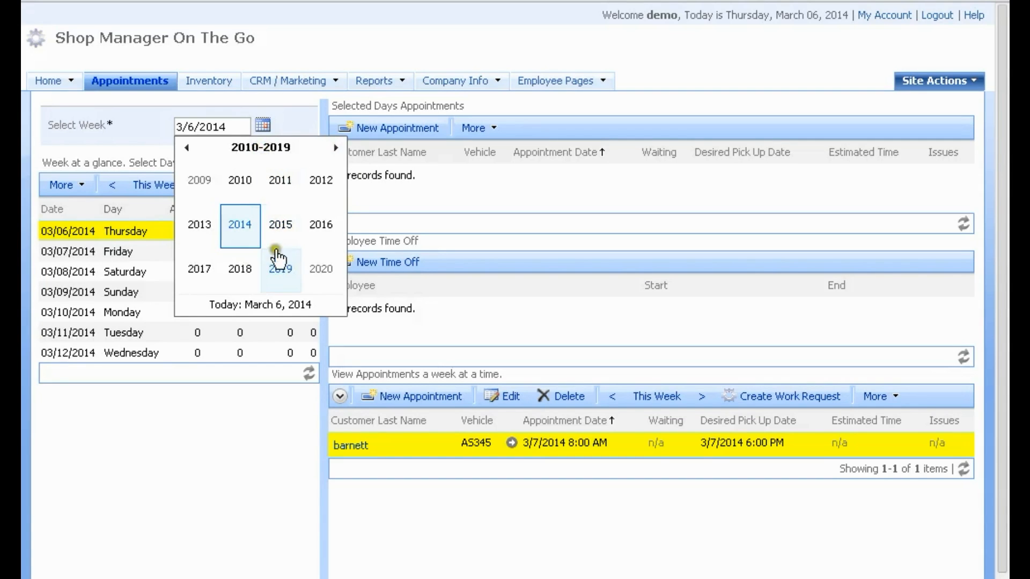
click(316, 272)
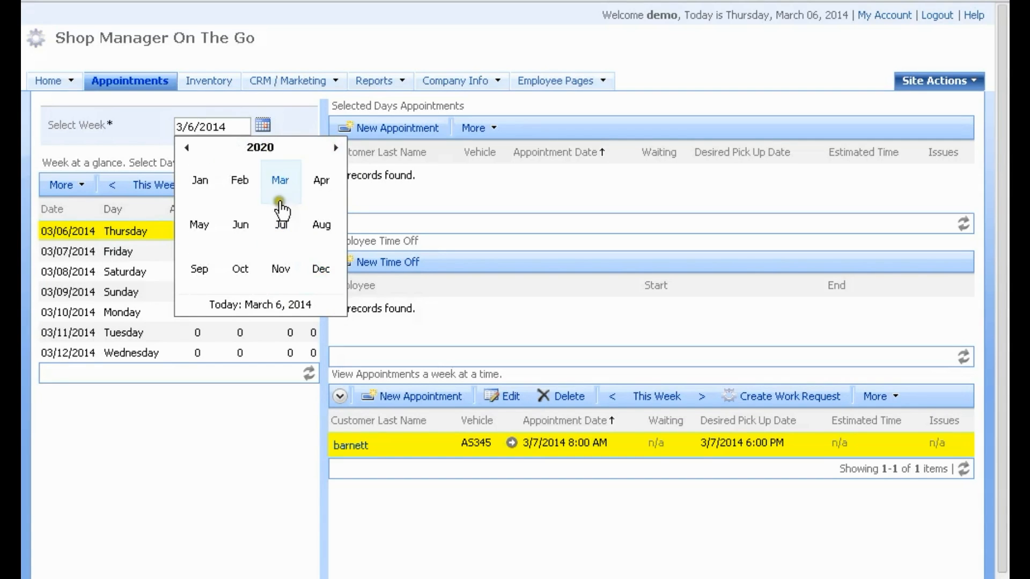
click(239, 187)
click(239, 190)
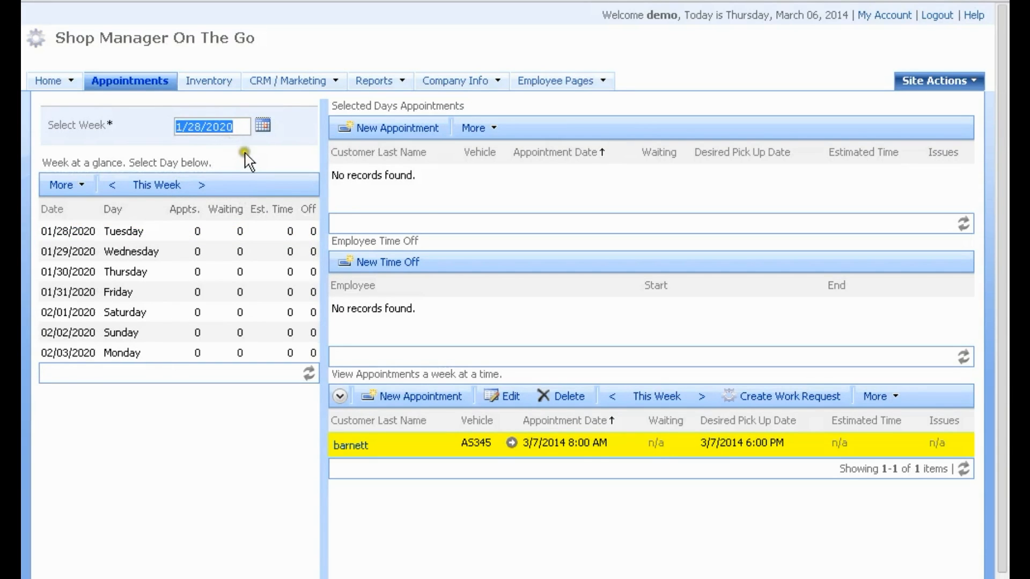
- View the appointments for Tuesday 01/28/2020 and return the weekly overview to the current week
click(140, 231)
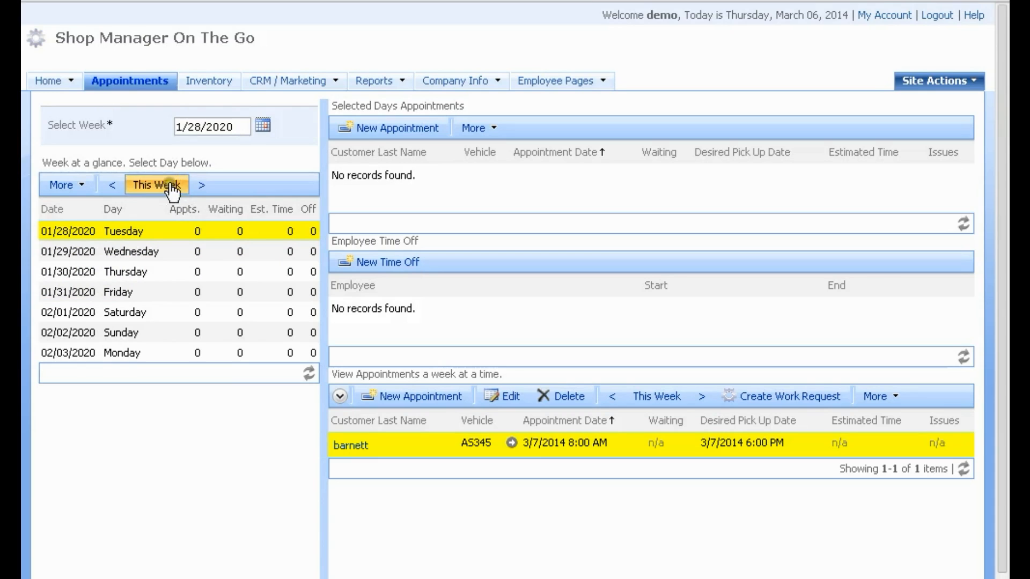
click(153, 187)
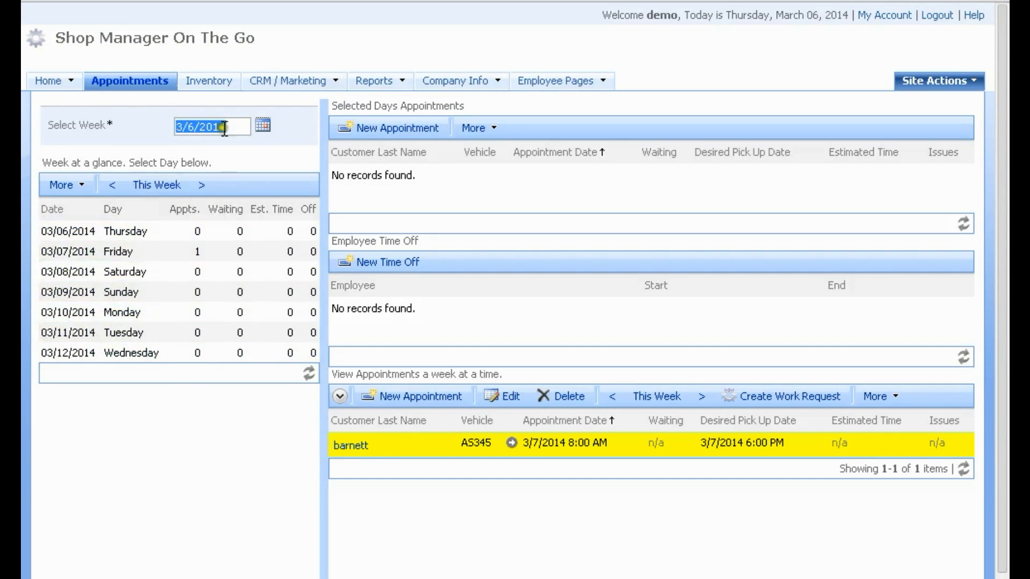
click(109, 185)
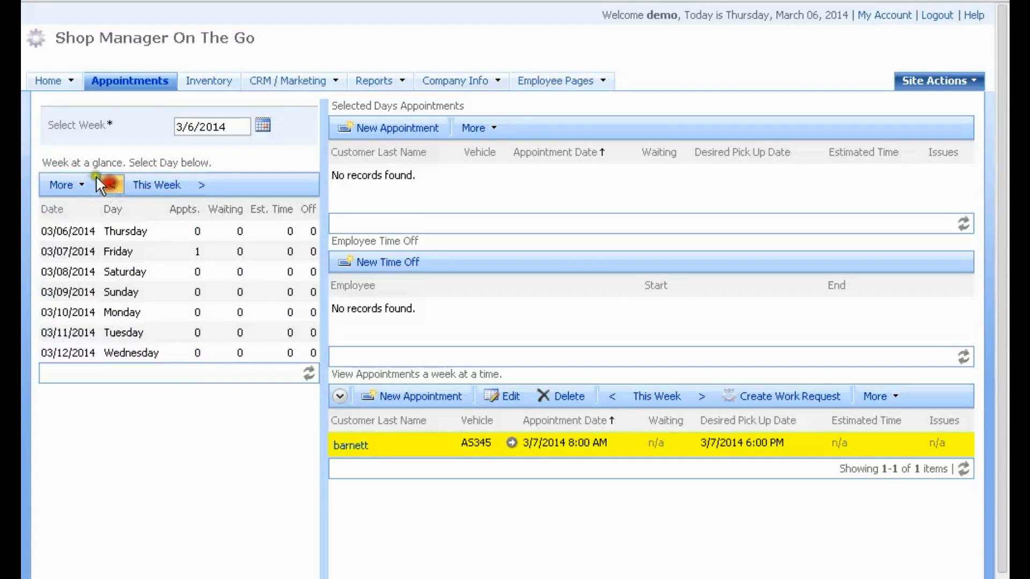
- Set the maximum daily time for scheduled work to 10 hours
click(85, 185)
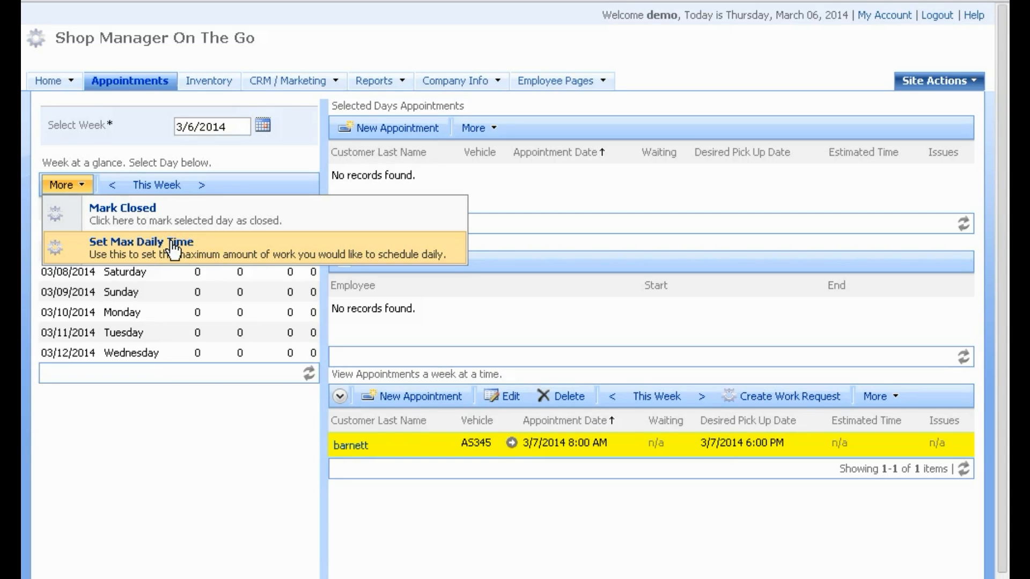
click(145, 244)
click(472, 303)
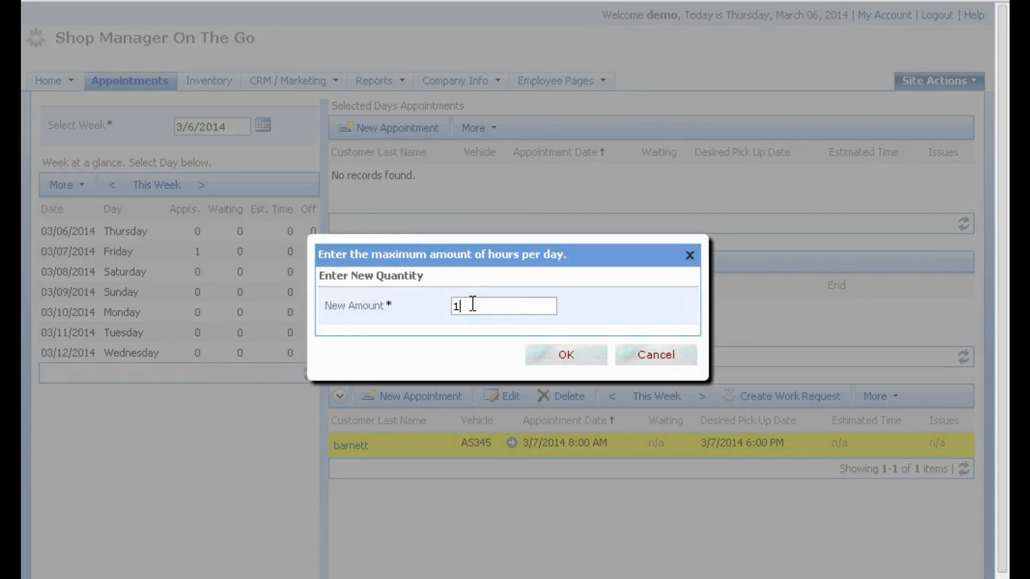
text(10)
click(563, 356)
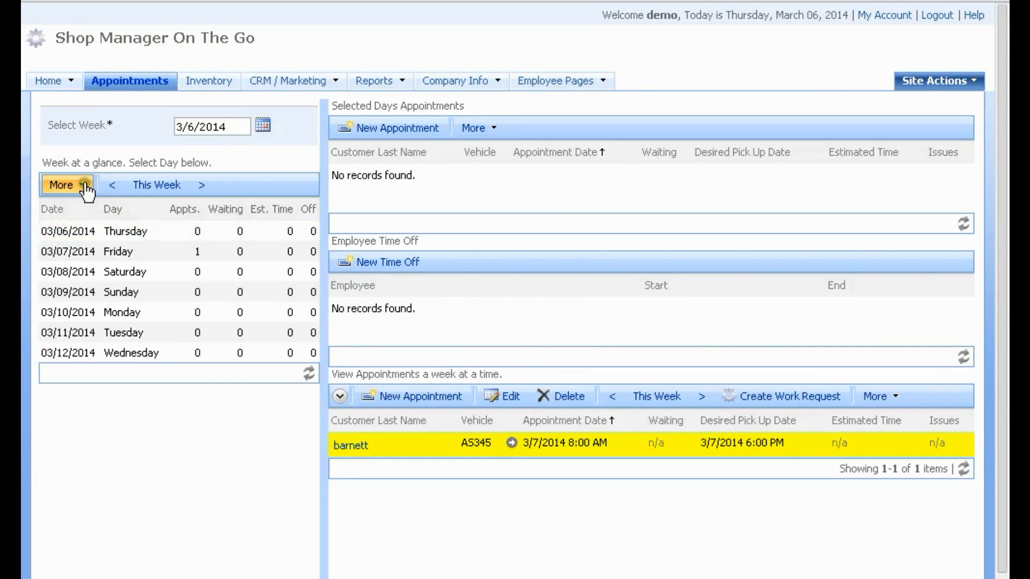
- Start a new appointment for Thursday 03/06/2014, choosing the customer already booked on Friday and vehicle AS345
click(137, 229)
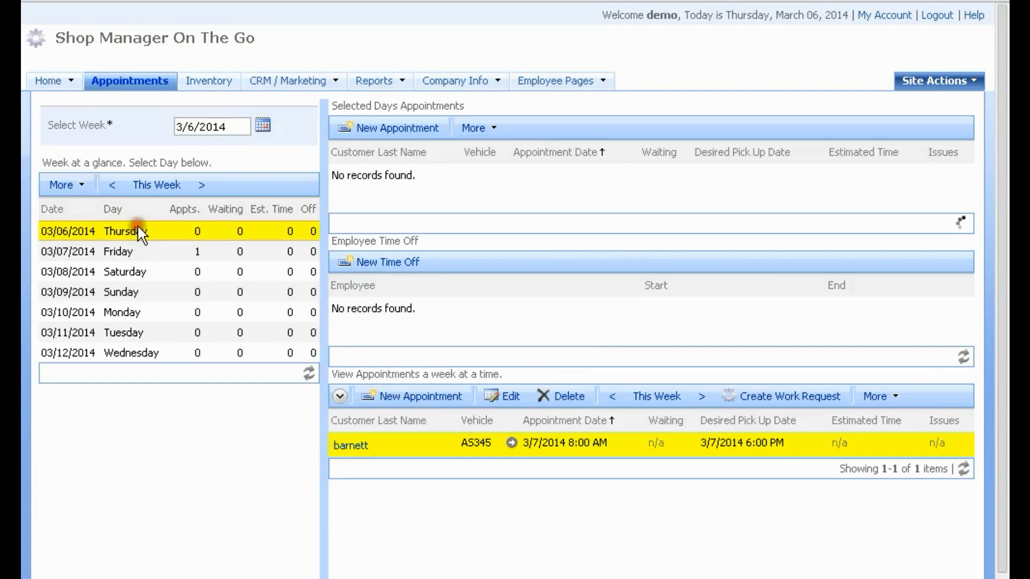
click(401, 130)
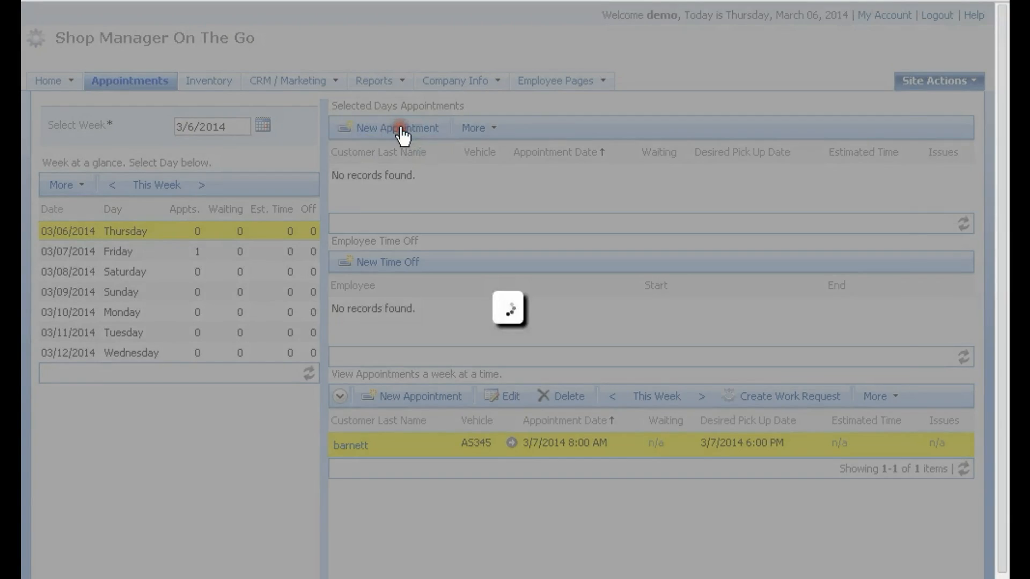
click(275, 196)
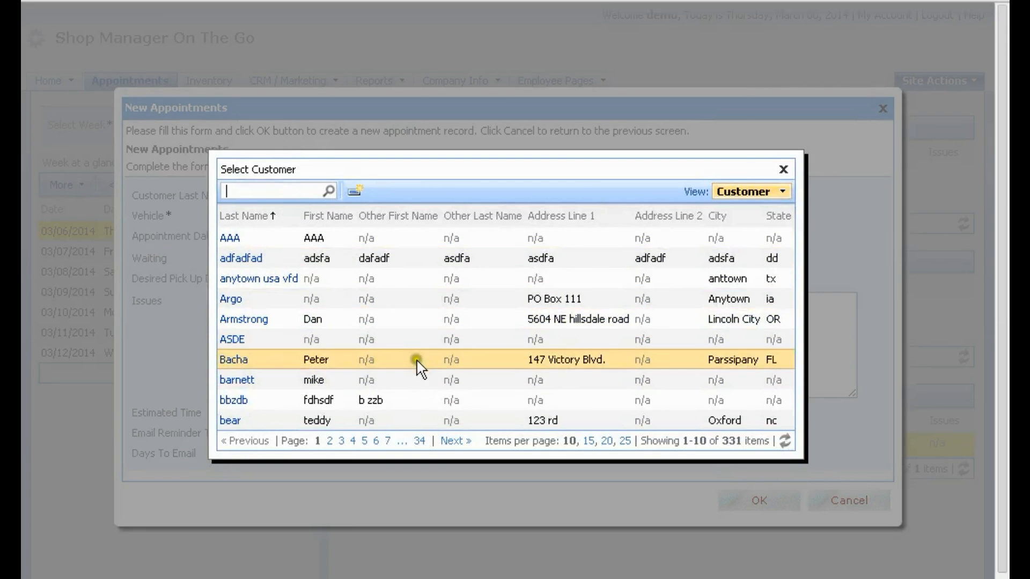
click(379, 382)
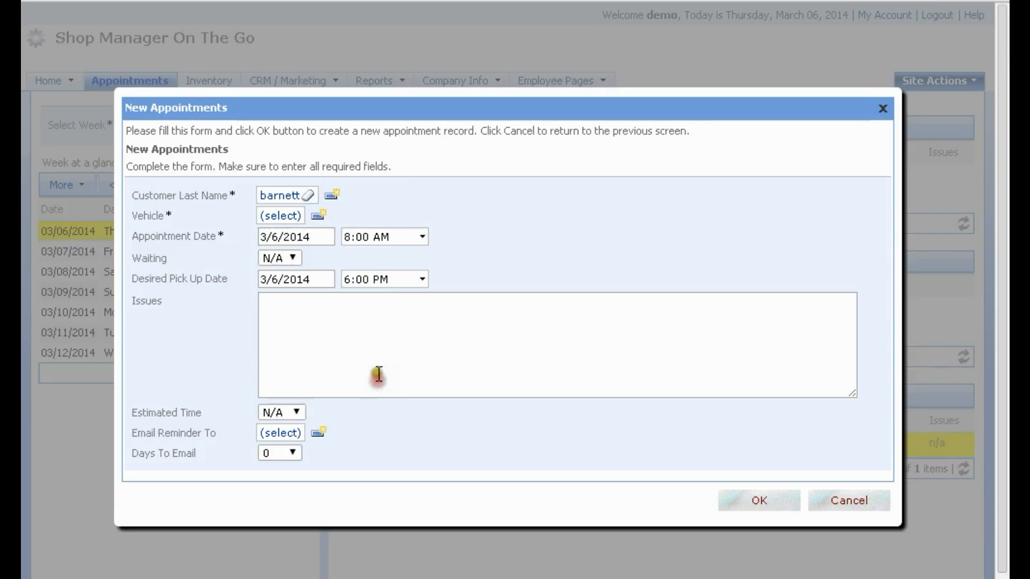
click(282, 216)
click(412, 329)
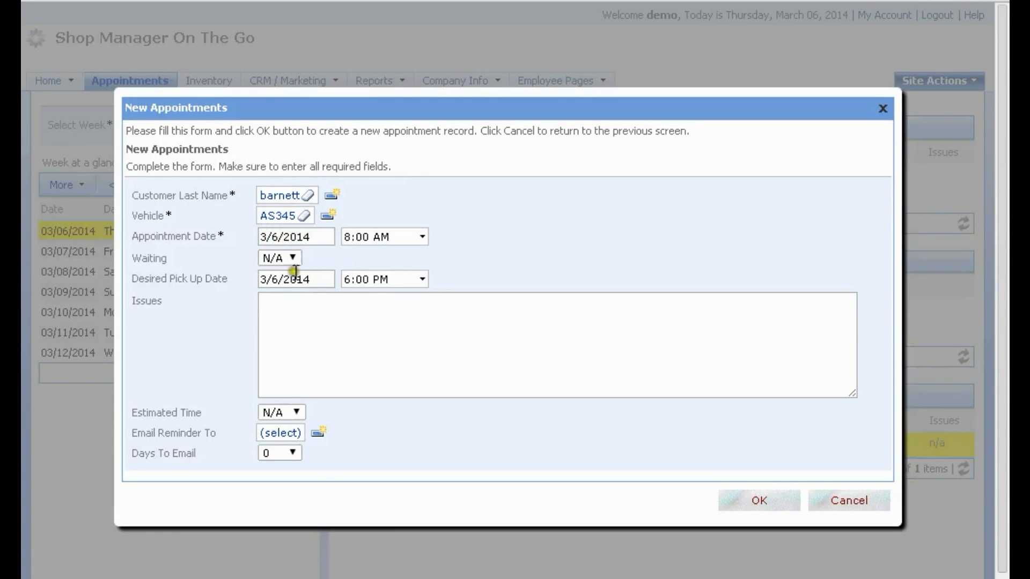
- Set the new appointment's estimated time to 7 and save it
click(298, 413)
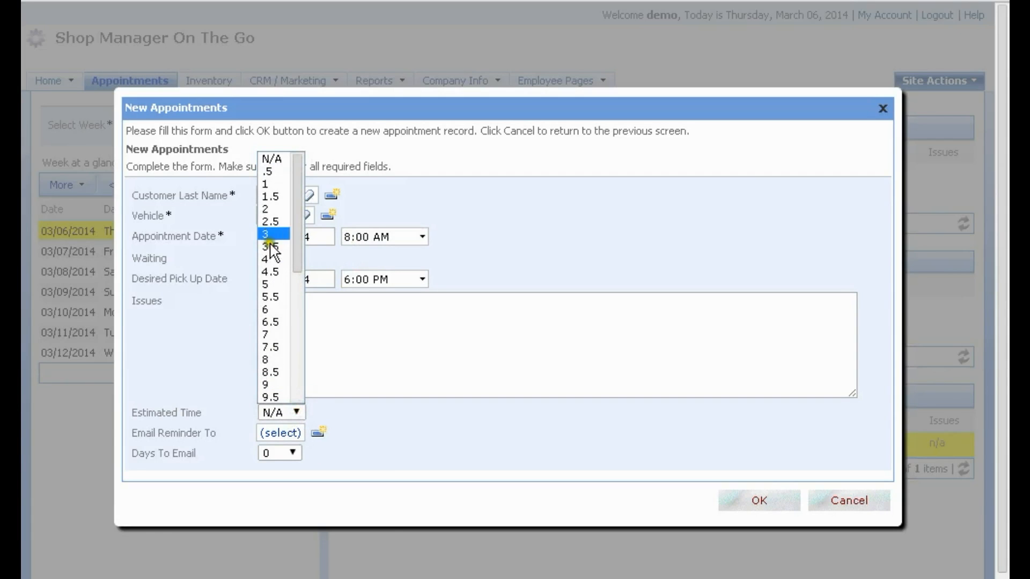
click(274, 336)
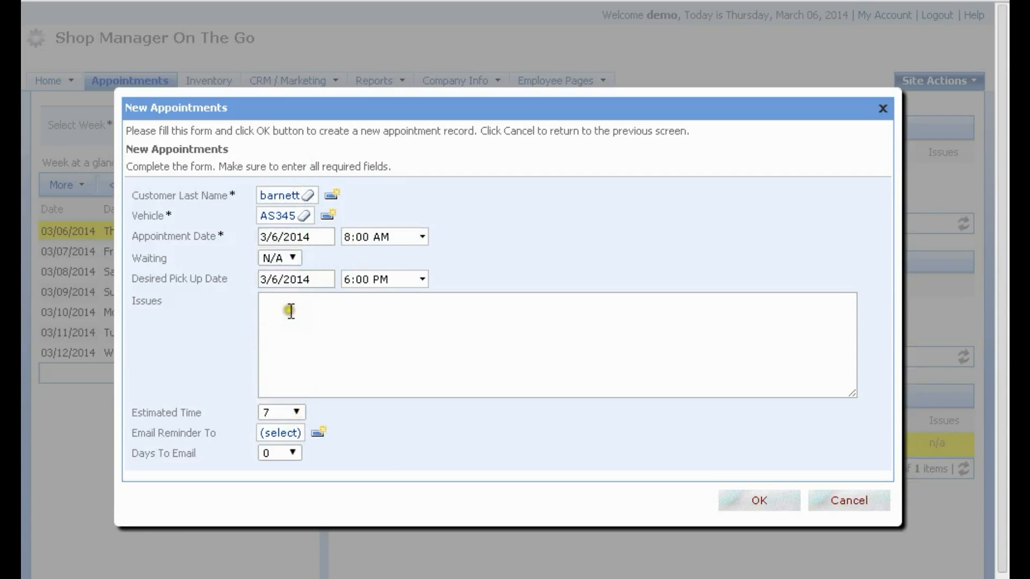
click(784, 499)
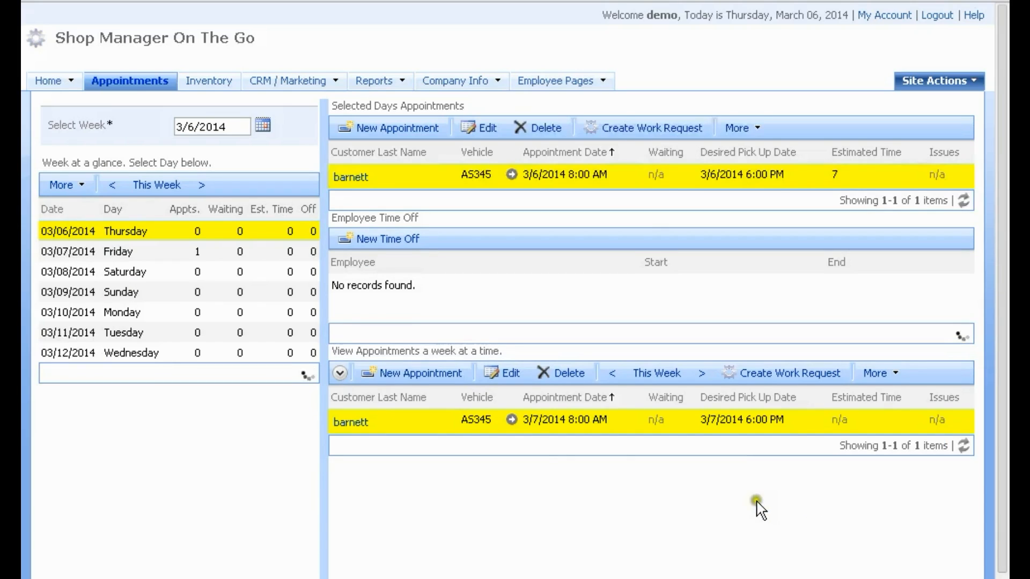
click(401, 129)
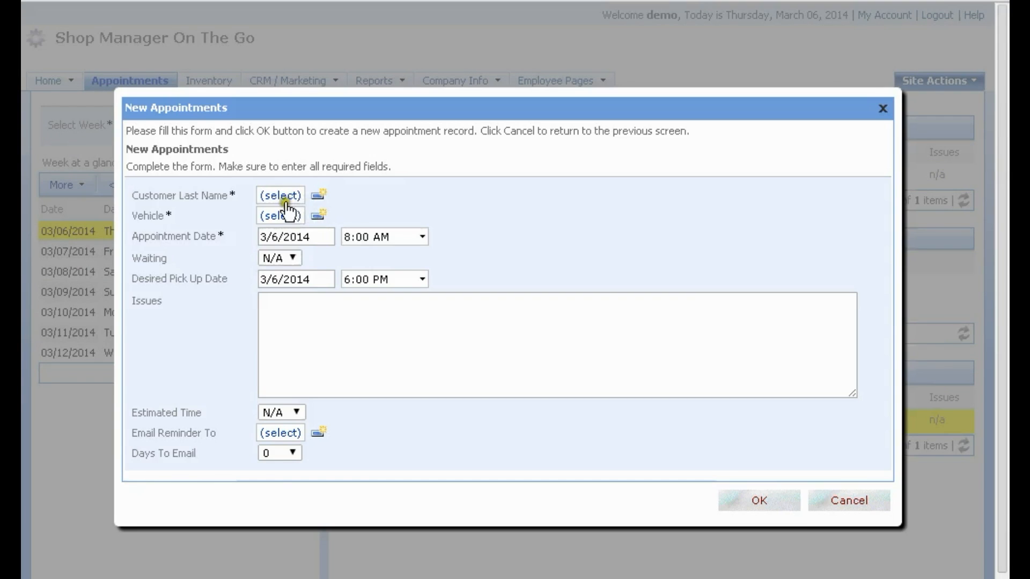
click(283, 198)
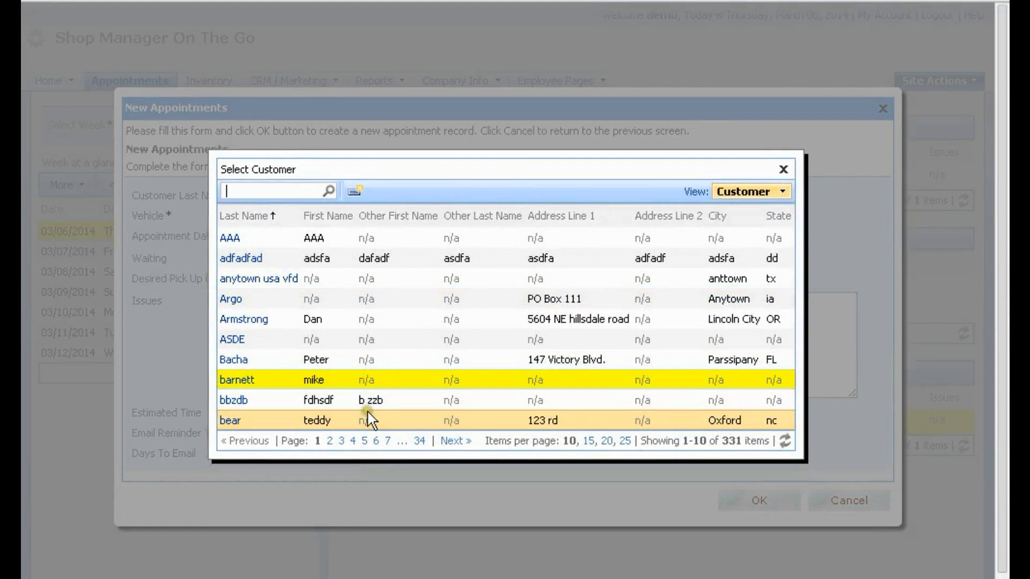
click(367, 411)
click(280, 215)
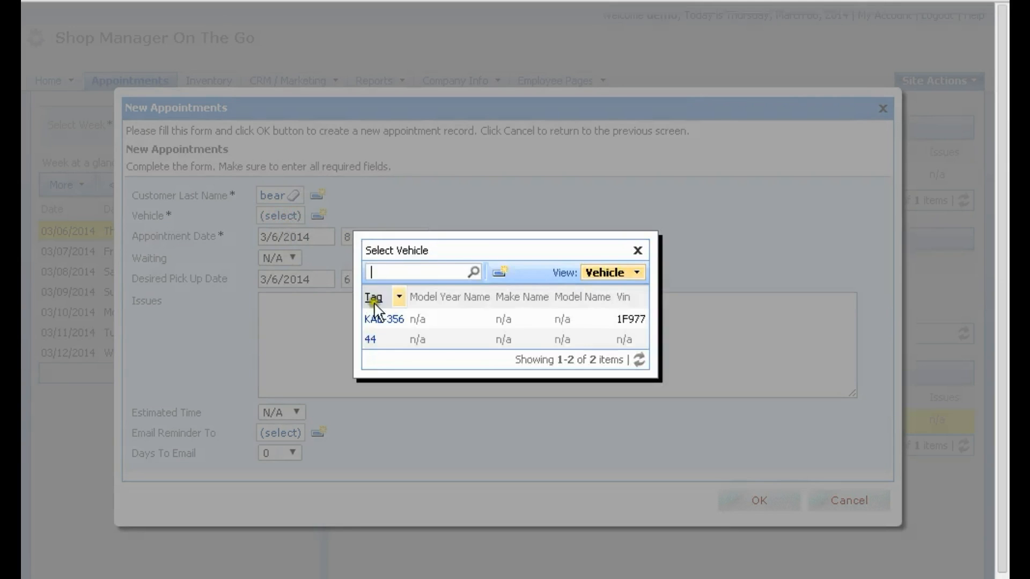
click(441, 319)
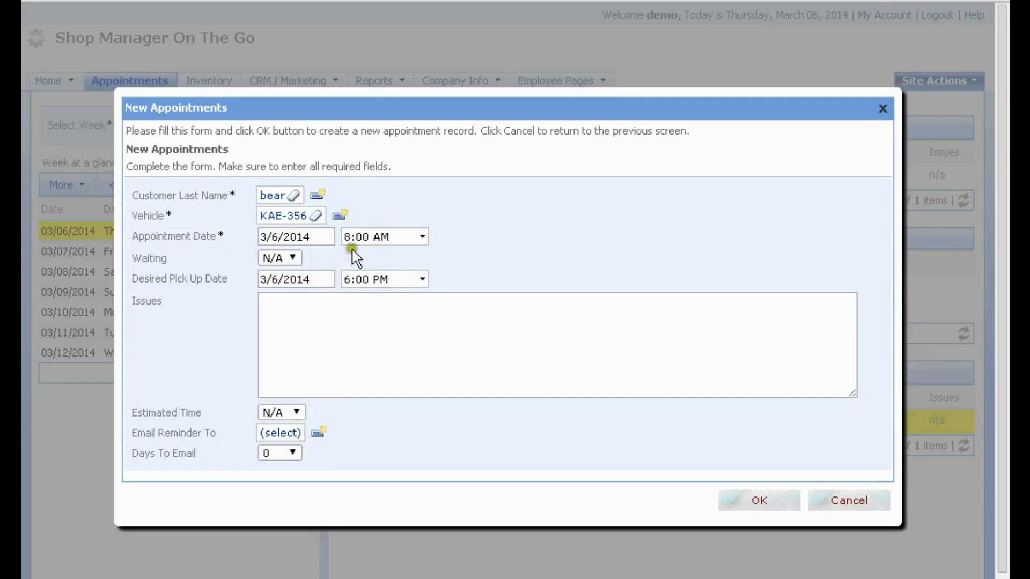
- Set the estimated time of the new KAE-356 appointment to 4 and save the appointment
click(306, 409)
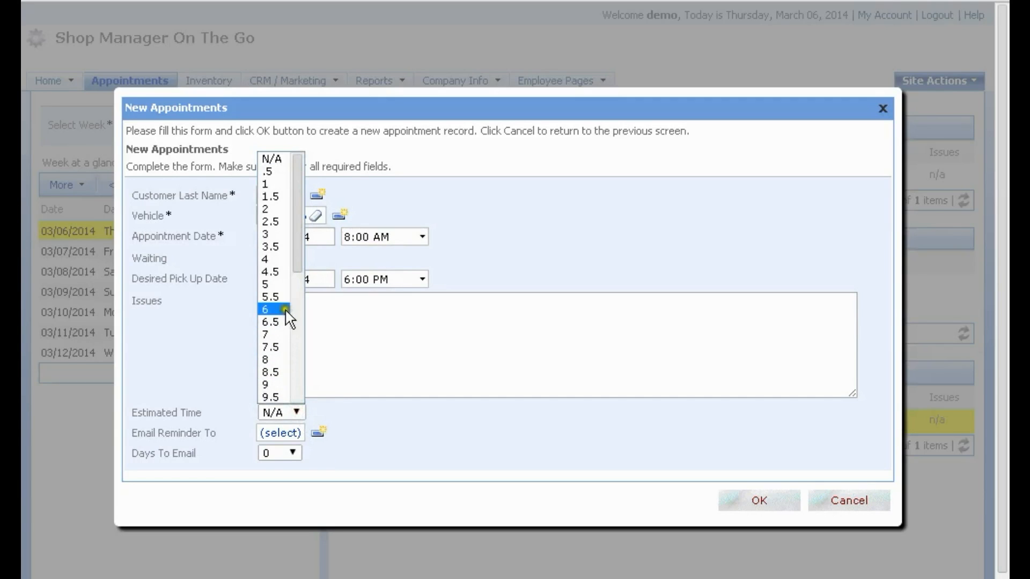
click(275, 259)
click(521, 367)
click(749, 502)
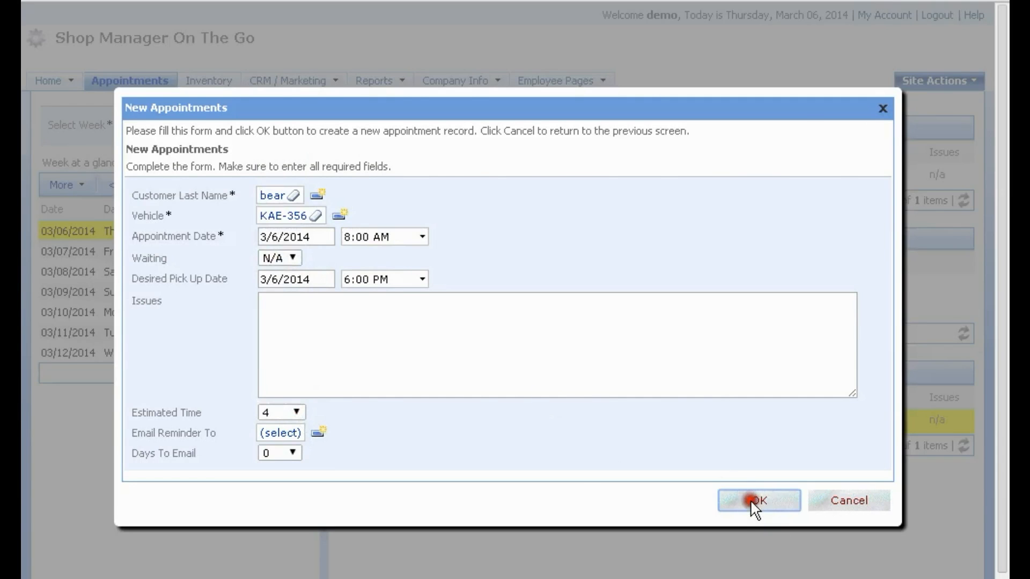
- Change the estimated time of Thursday's KAE-356 appointment to 2, save it and recheck Thursday's estimated time
double_click(287, 231)
click(278, 230)
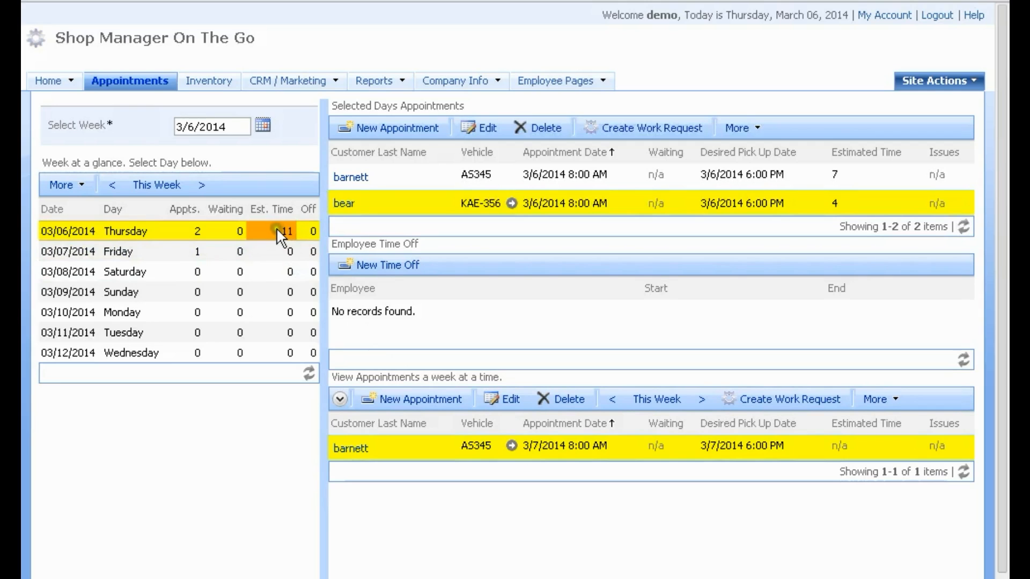
drag(277, 230, 293, 230)
click(293, 231)
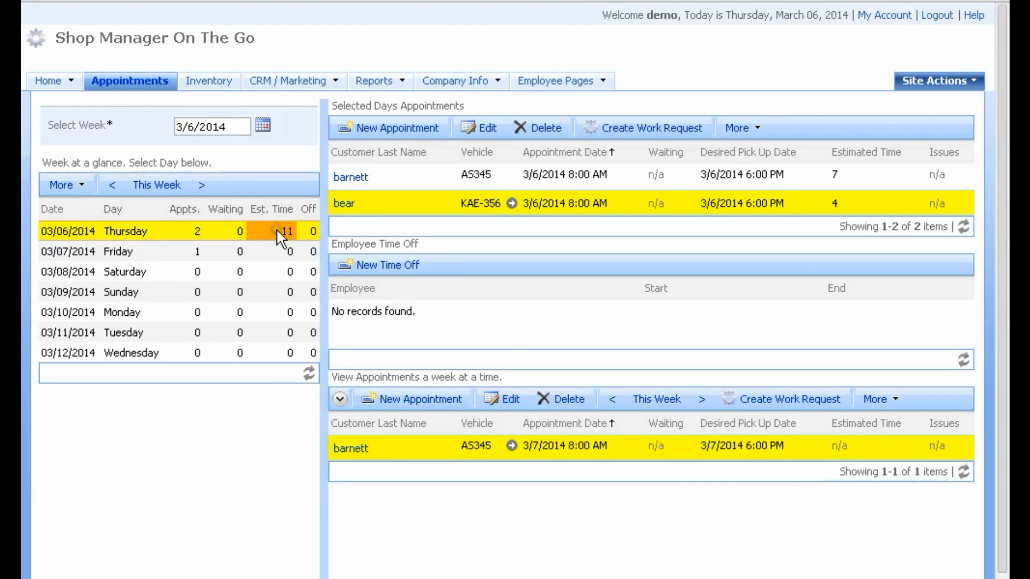
click(487, 128)
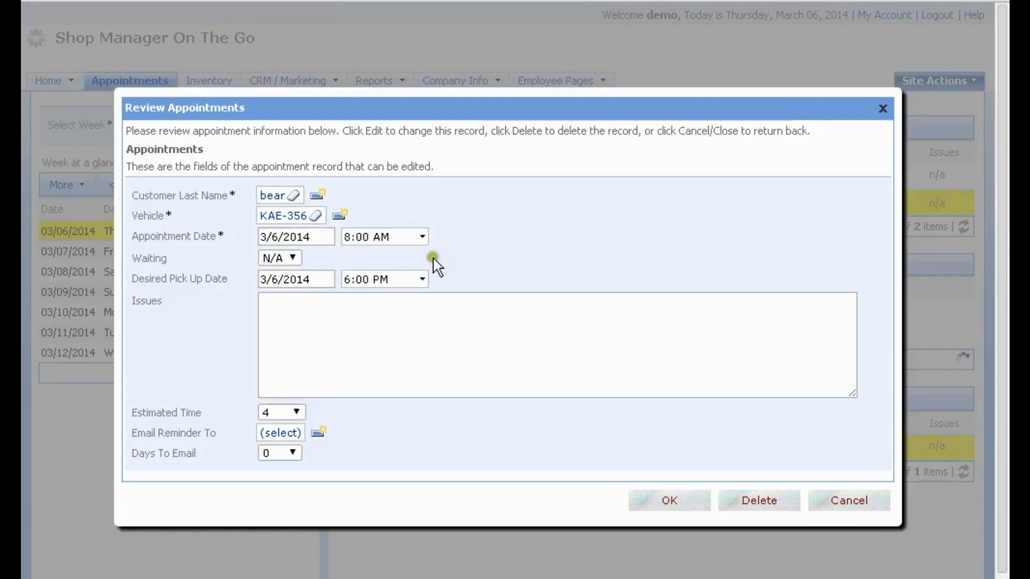
click(297, 412)
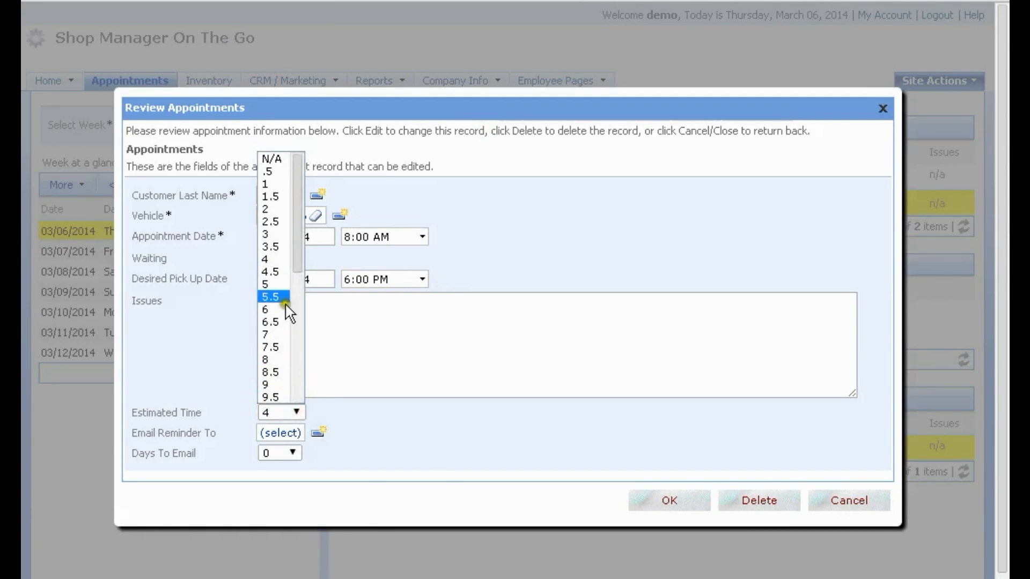
click(274, 209)
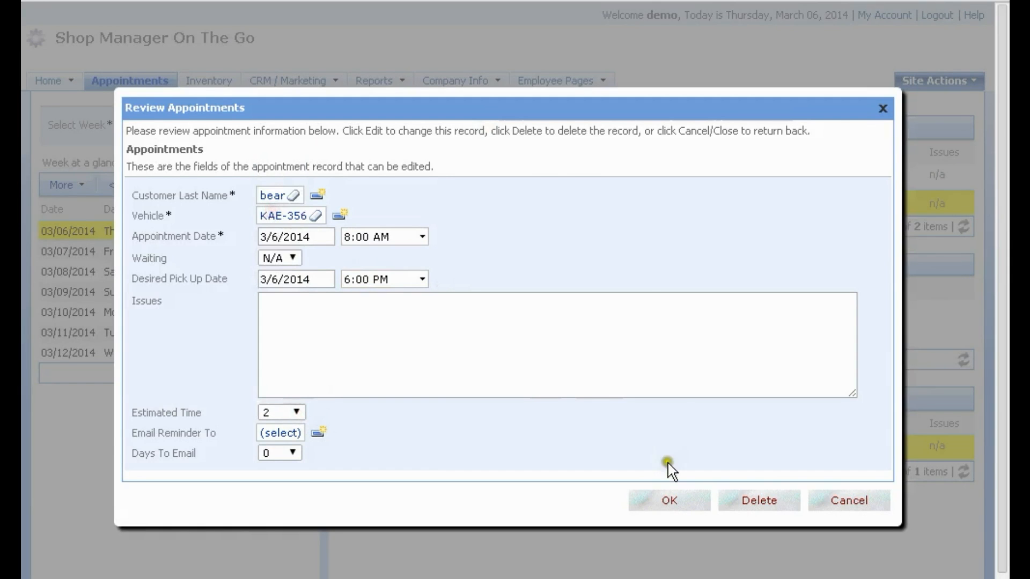
click(668, 501)
click(287, 231)
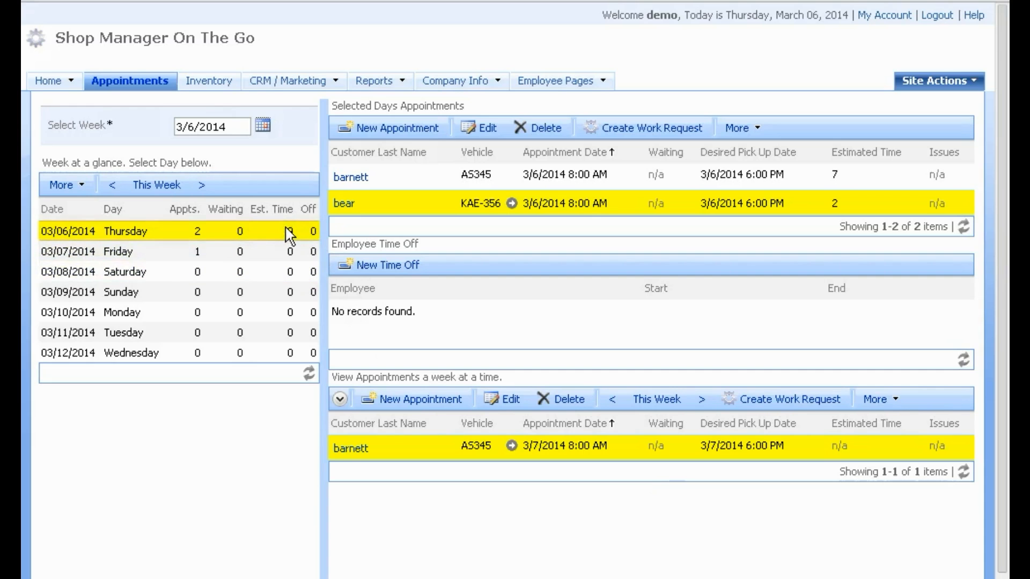
- Reschedule Friday's AS345 appointment to 3/6/2014 and save the change
click(199, 252)
click(497, 174)
click(486, 133)
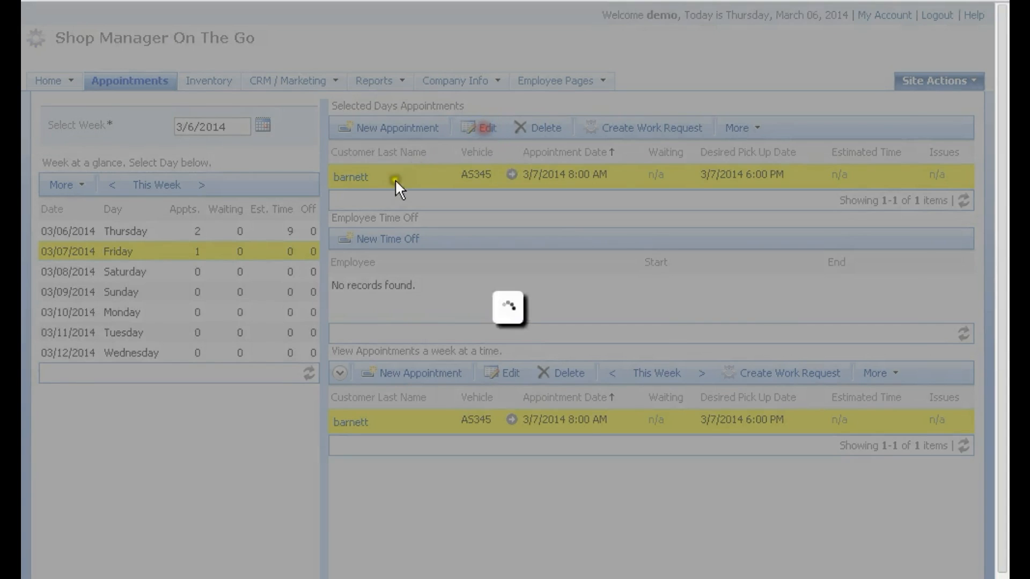
click(294, 236)
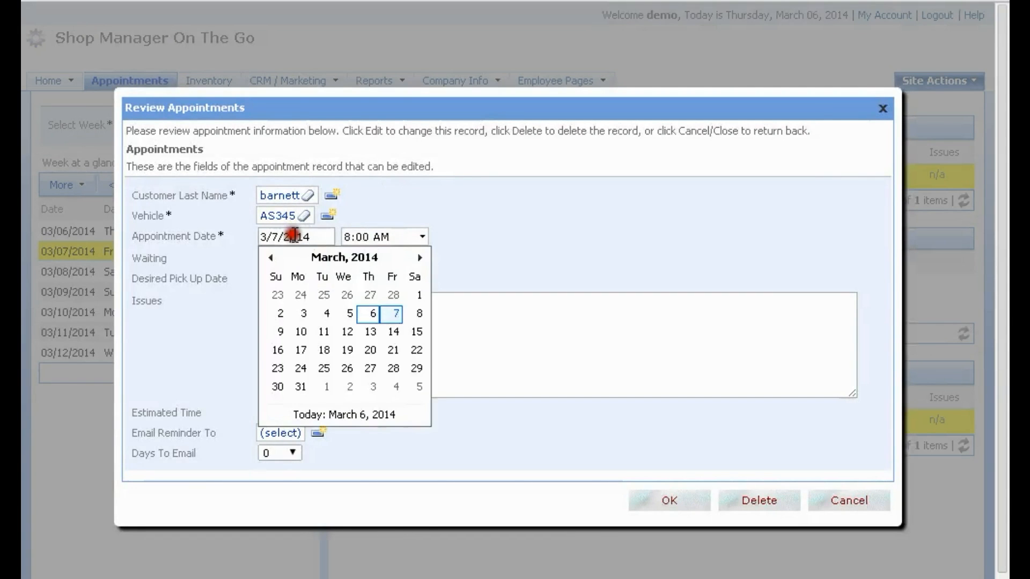
click(370, 313)
click(673, 502)
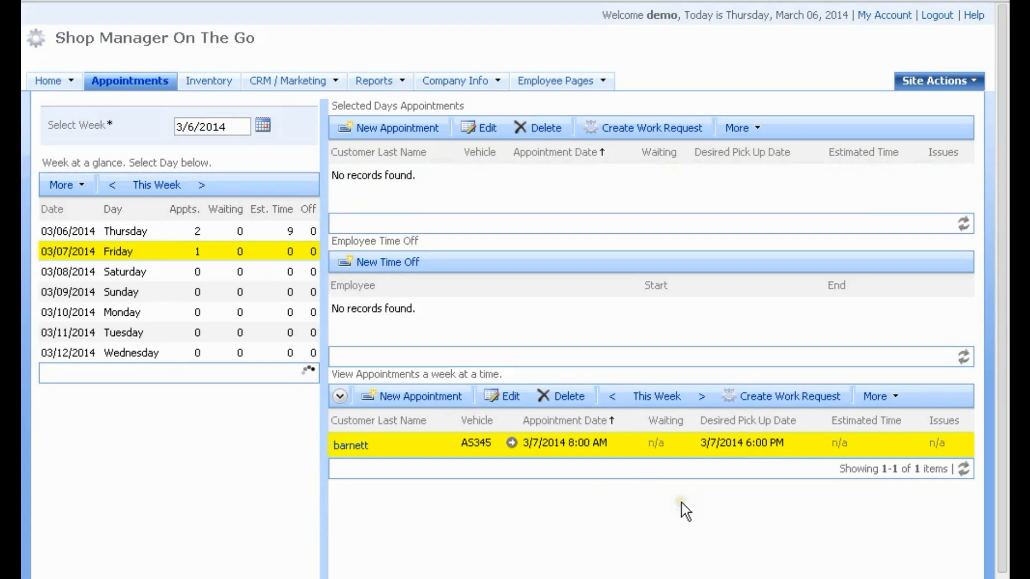
- Mark Friday 03/07/2014 as a closed day
click(160, 251)
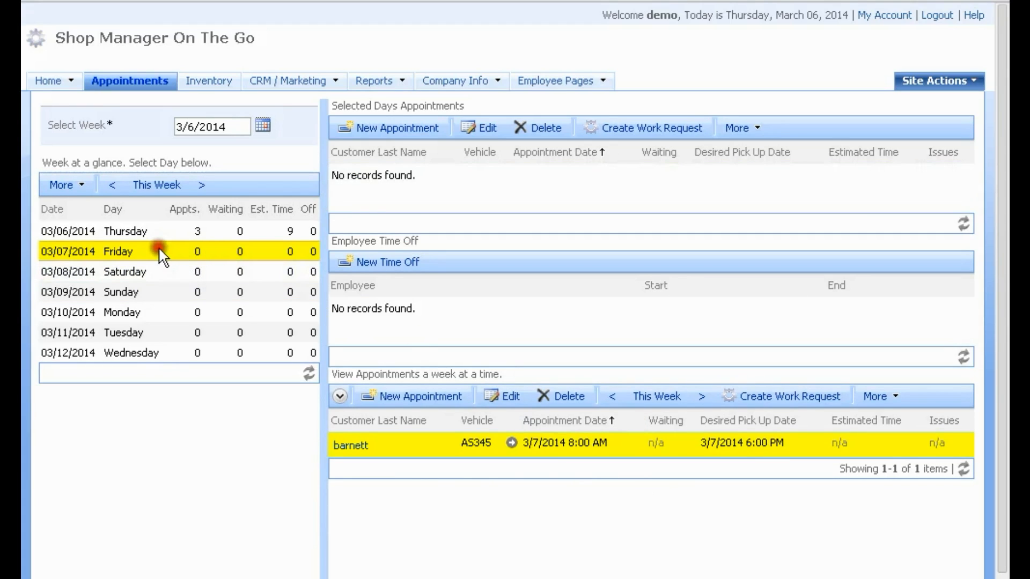
click(86, 185)
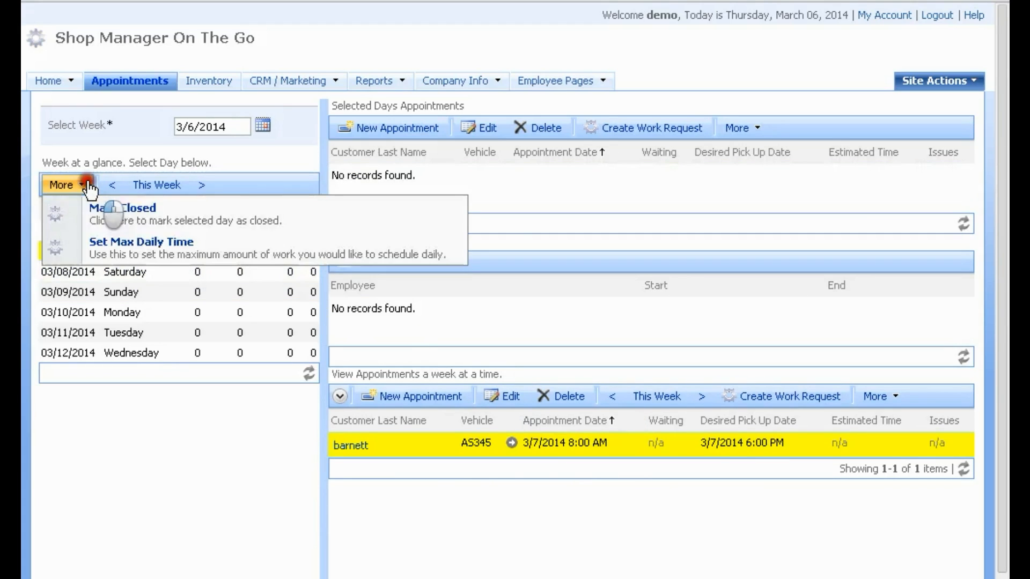
click(89, 188)
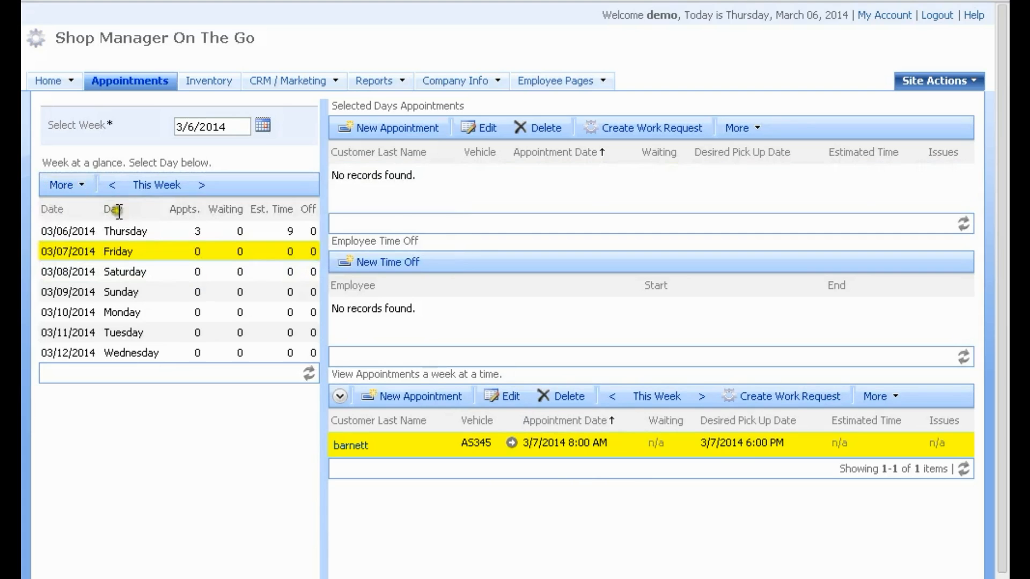
click(83, 188)
click(92, 209)
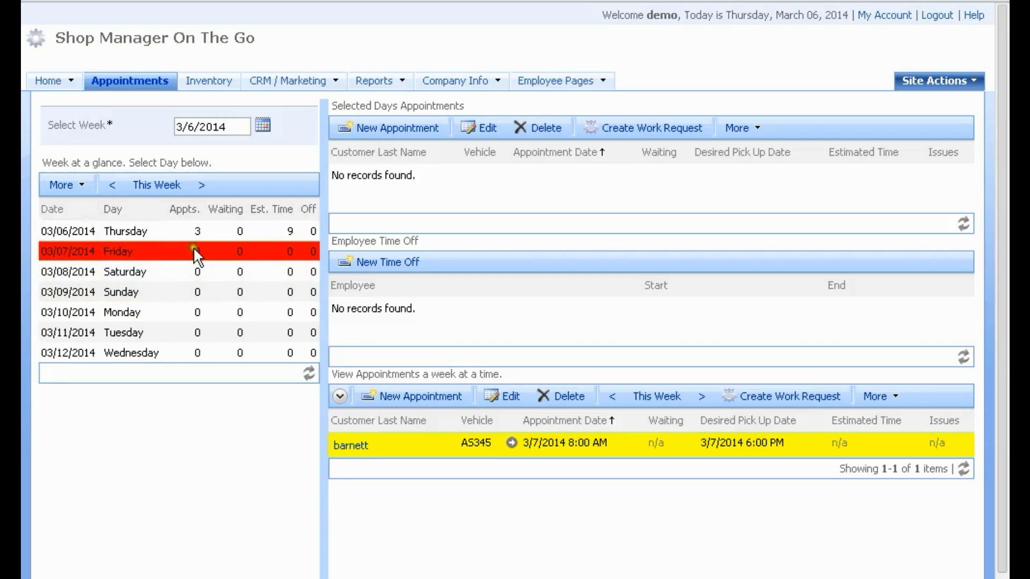
click(379, 127)
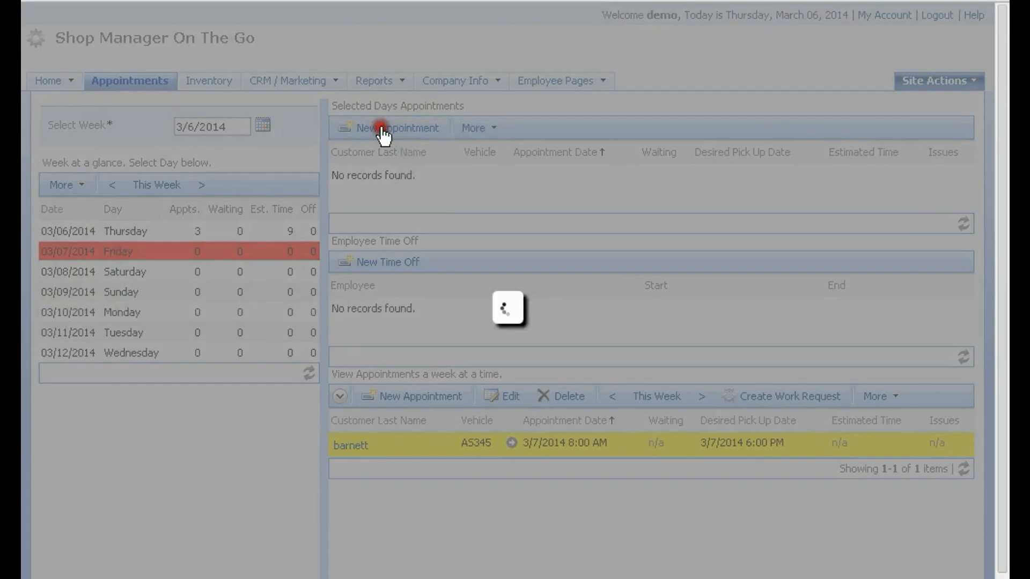
click(271, 194)
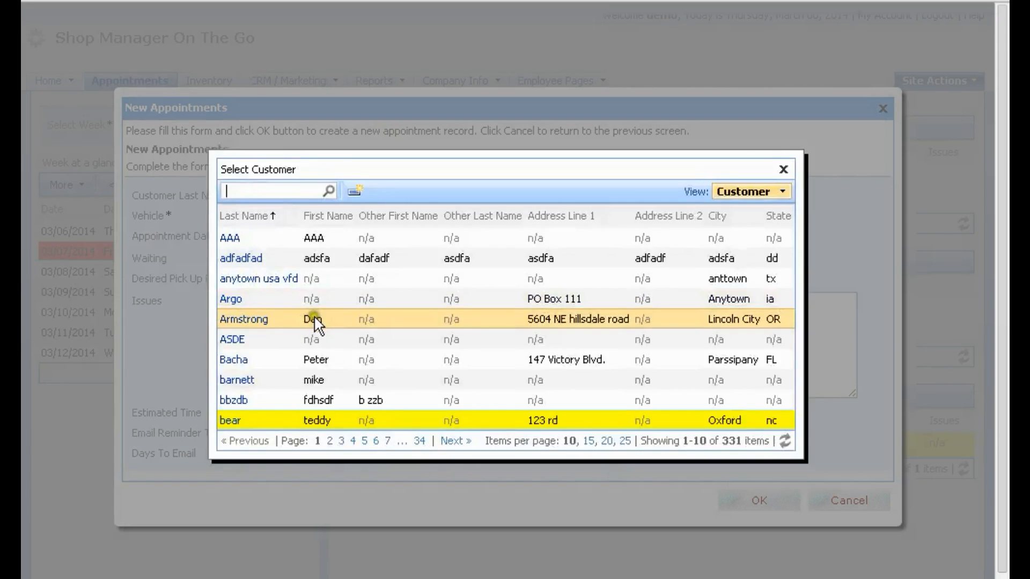
click(314, 419)
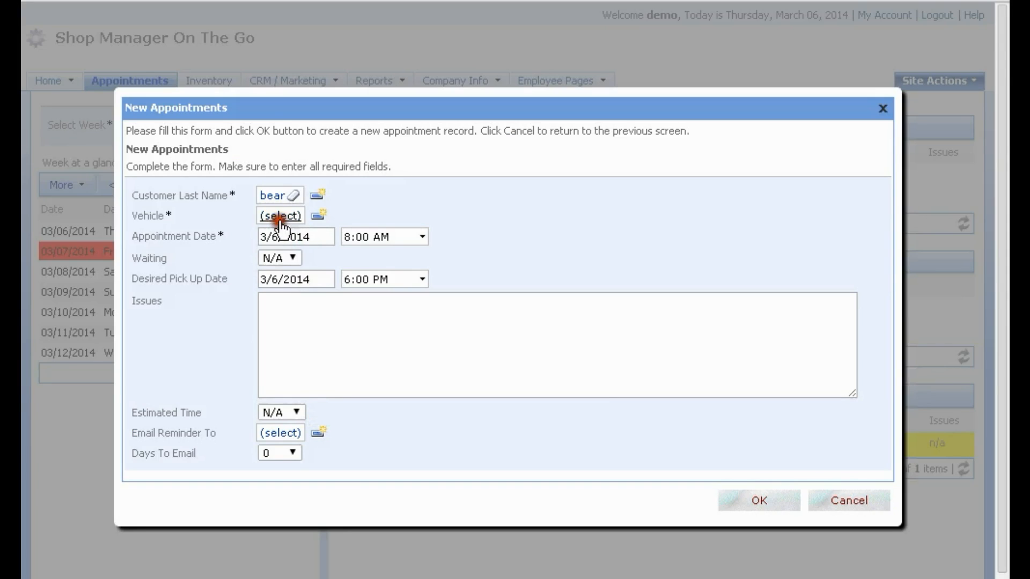
click(277, 216)
click(414, 321)
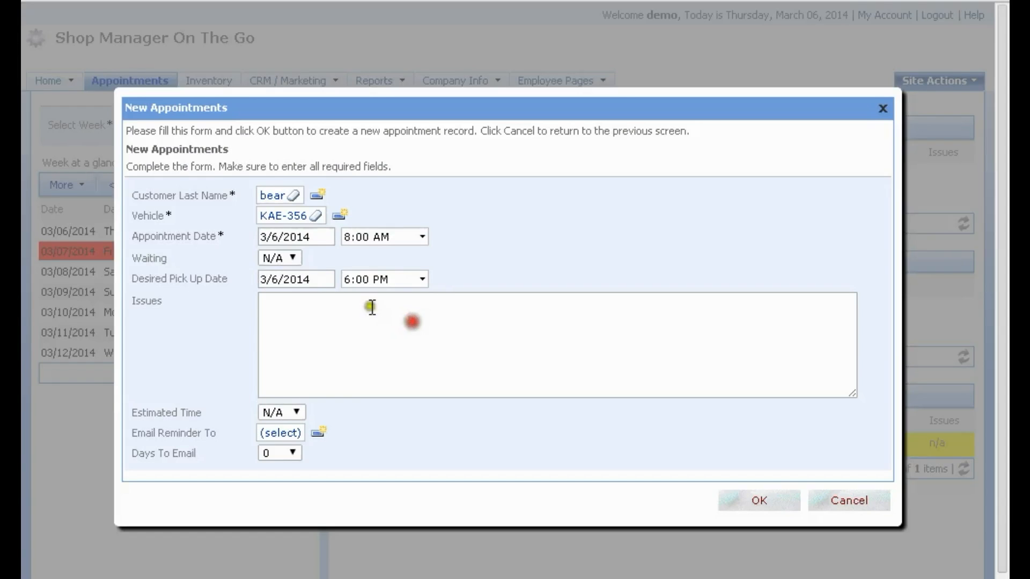
- Try to book the new appointment on the closed day 3/7/2014, then cancel the form
click(308, 235)
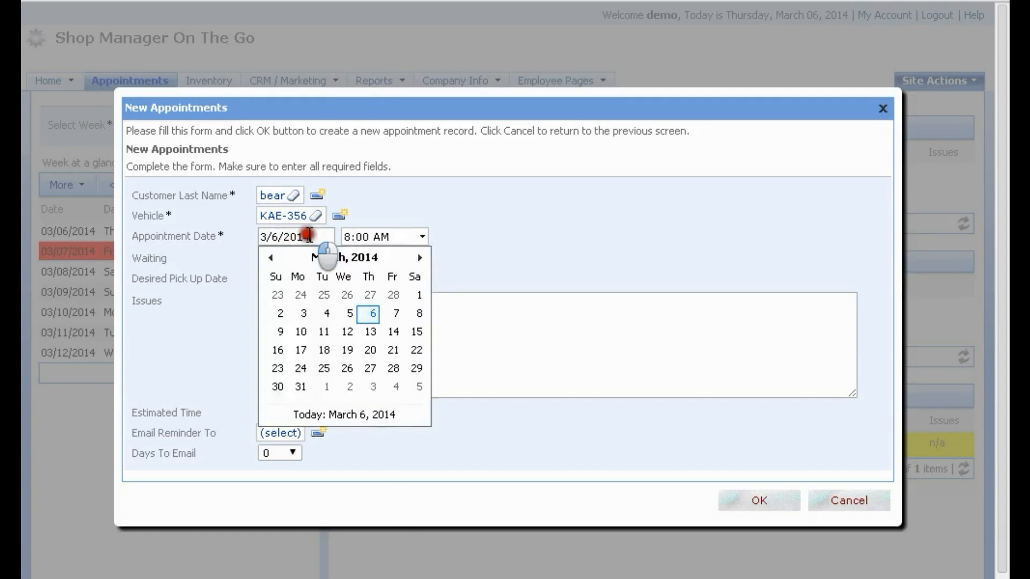
click(393, 315)
click(756, 500)
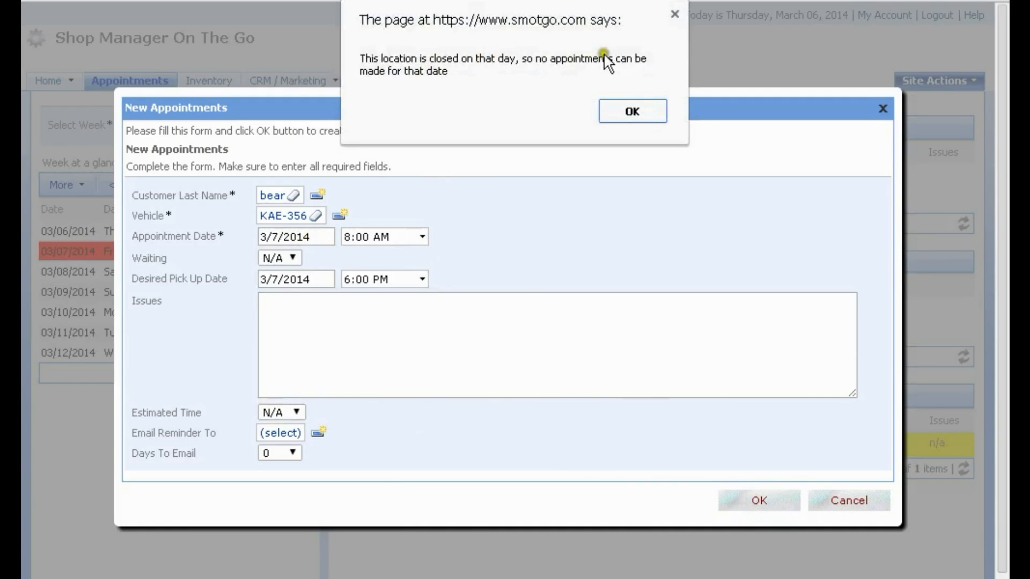
click(631, 115)
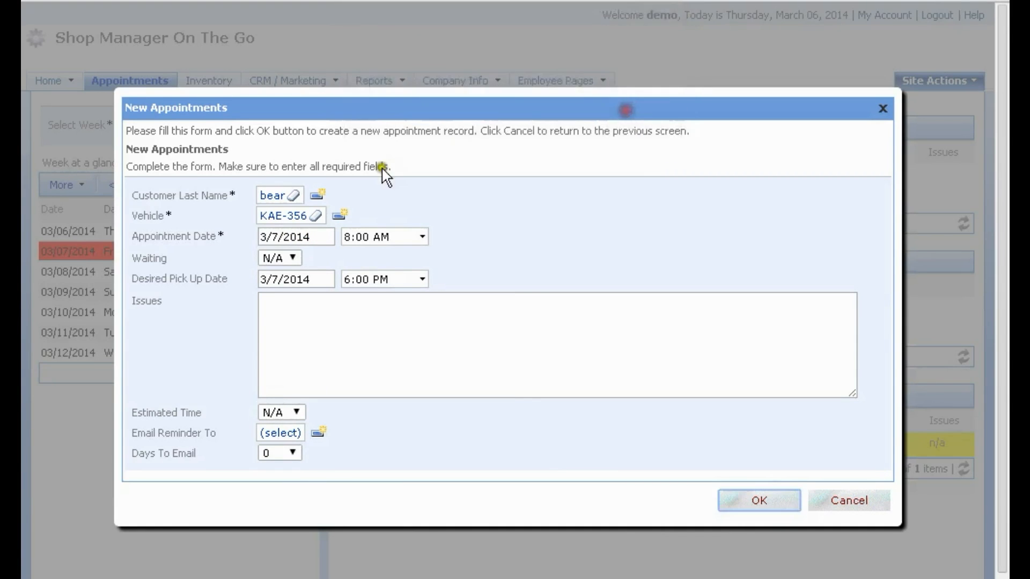
click(853, 502)
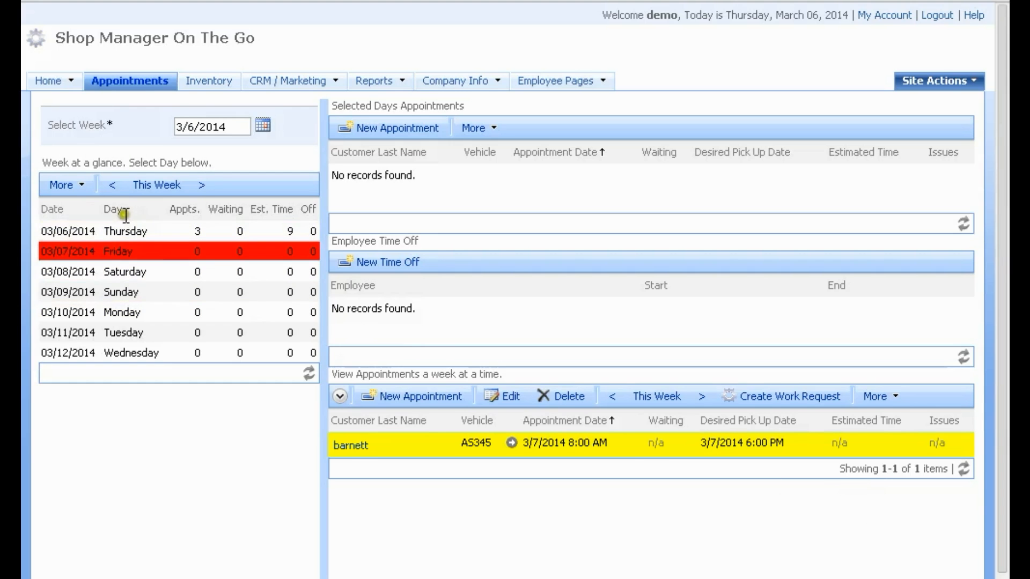
- Remove the closed mark from Friday 03/07/2014
click(81, 184)
click(118, 224)
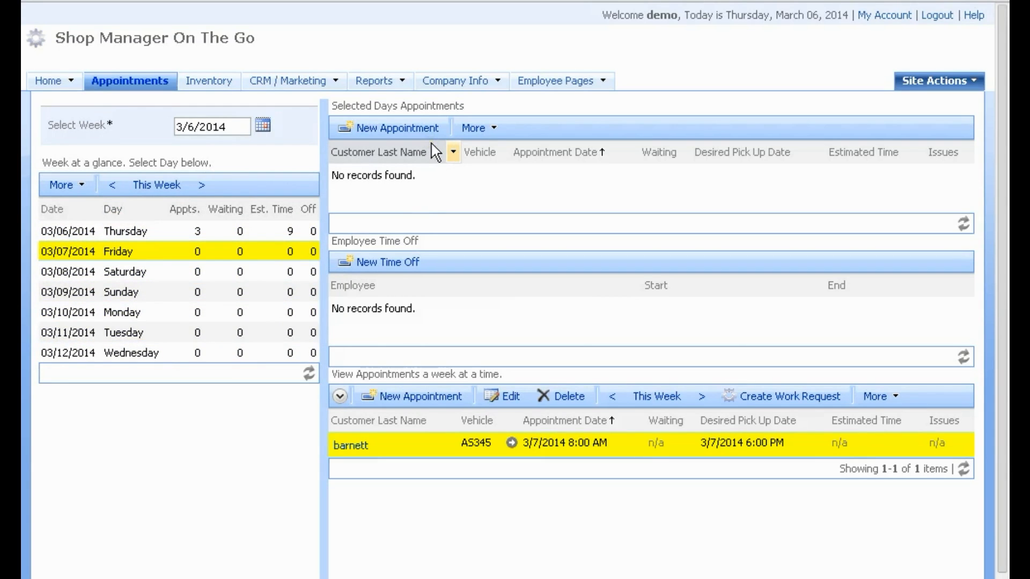
- View the appointment lists for Thursday 03/06/2014, Friday 03/07/2014 and Saturday 03/08/2014 in turn
click(169, 230)
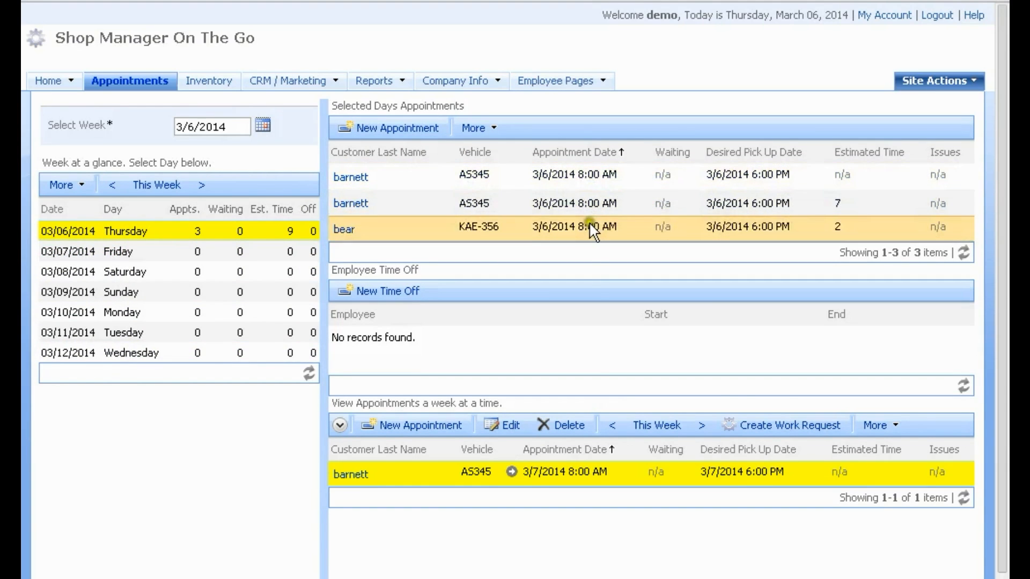
click(136, 261)
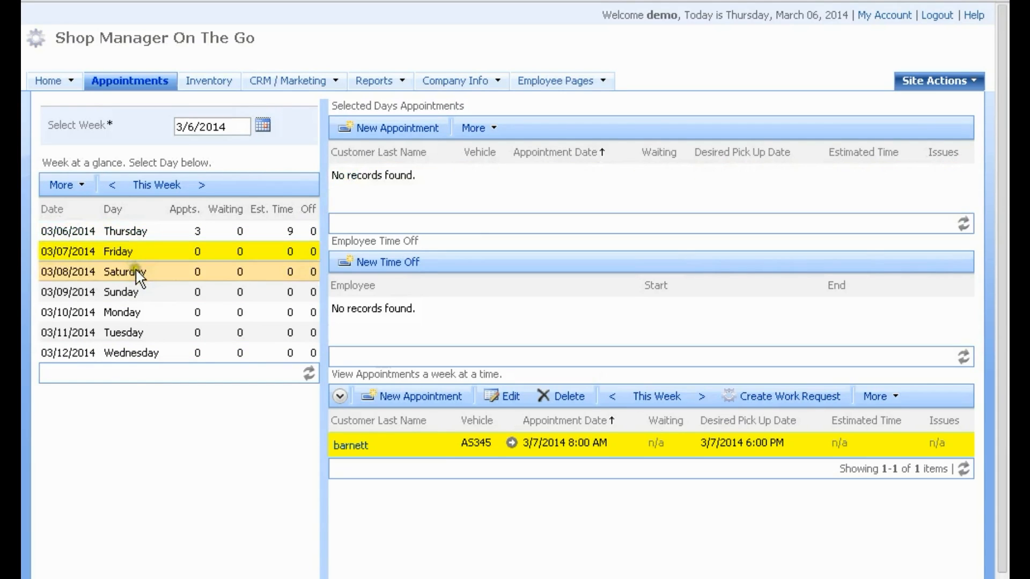
click(136, 271)
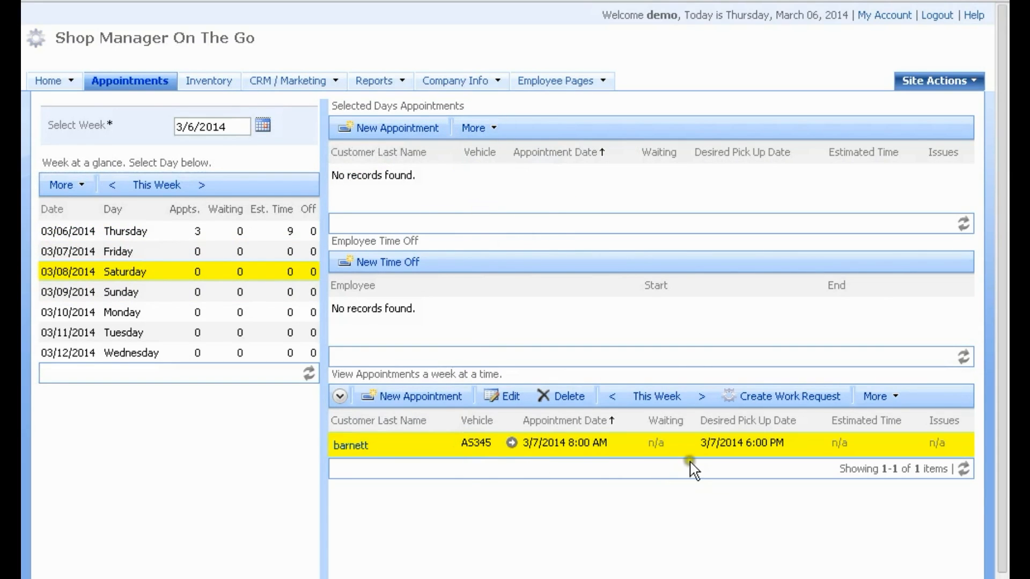
- Refresh the weekly appointment list, browse back through earlier weeks and return it to the current week
click(959, 471)
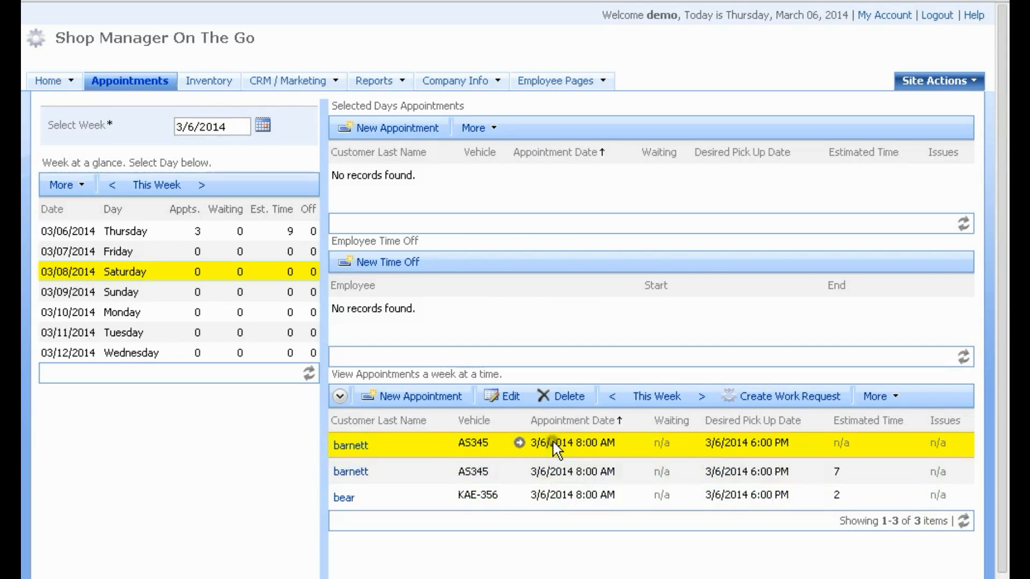
double_click(441, 373)
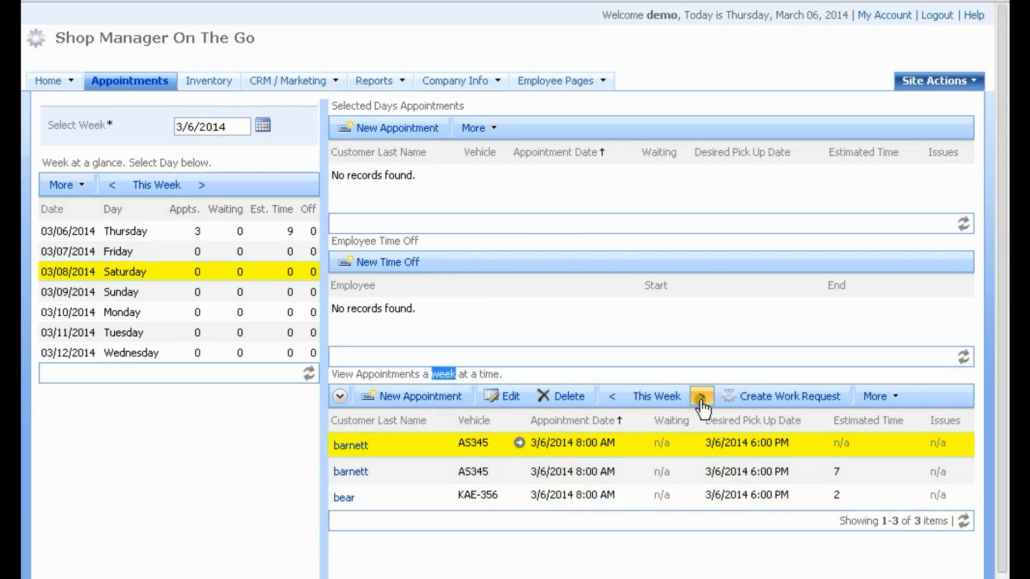
click(613, 399)
click(613, 399)
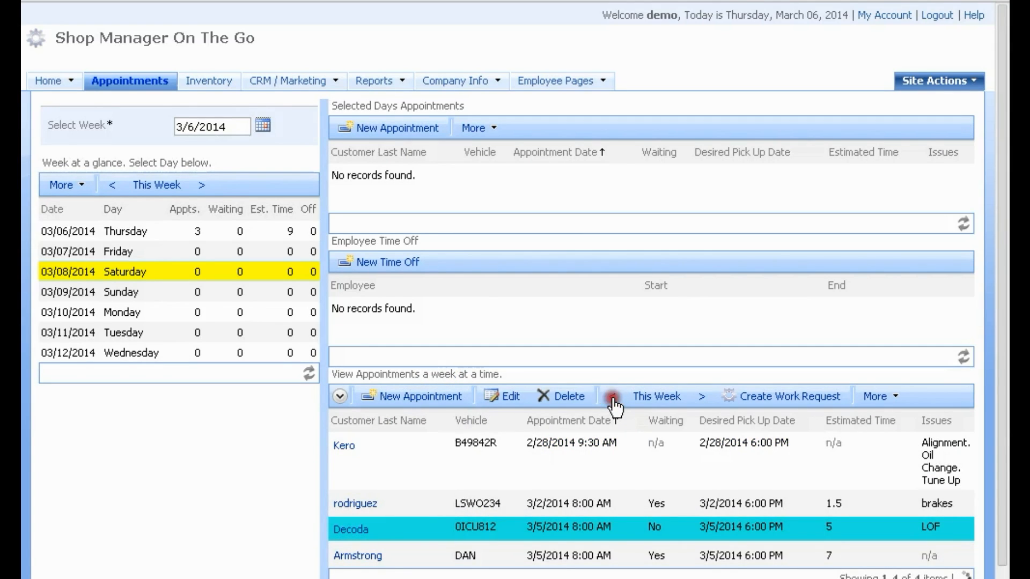
click(613, 399)
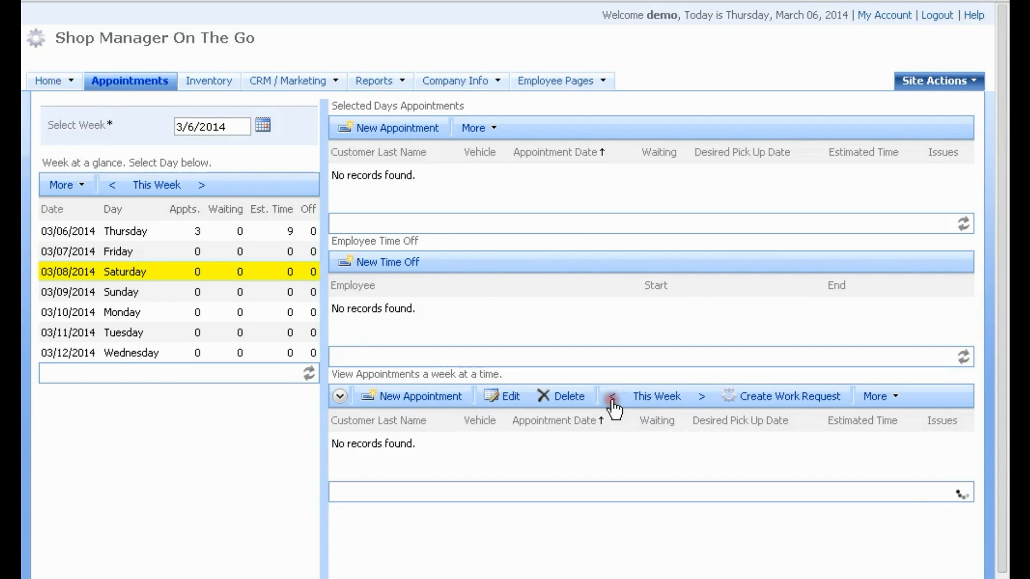
click(614, 398)
click(650, 401)
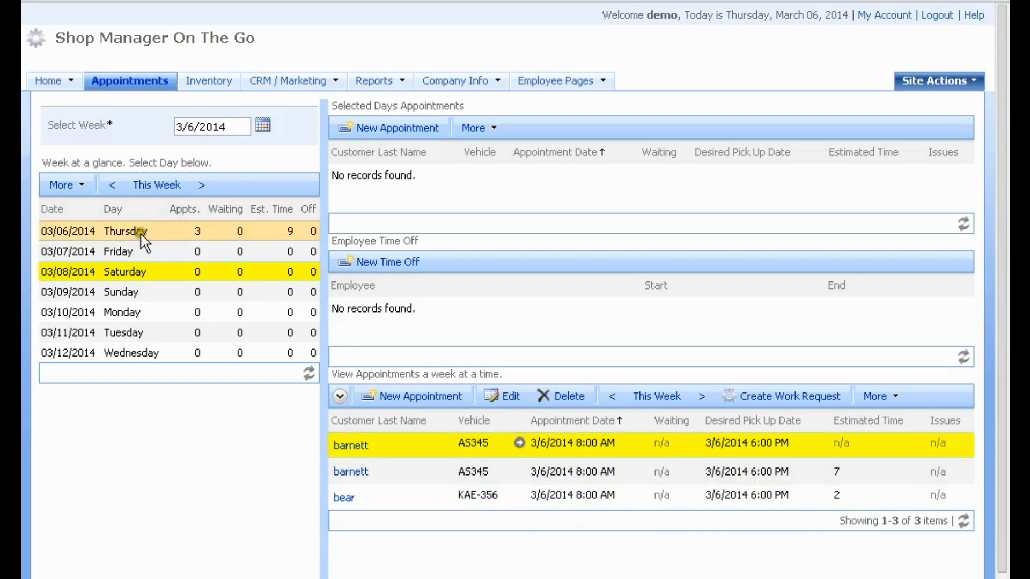
- Show the appointments for Thursday 03/06/2014 and select the AS345 appointment that has no estimated time
click(172, 230)
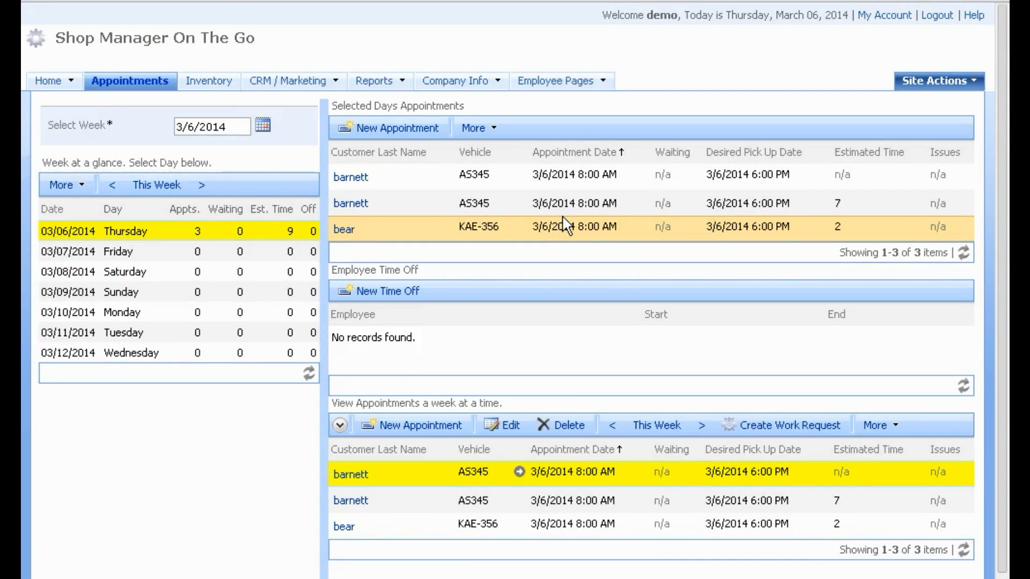
scroll(563, 223, down, 2)
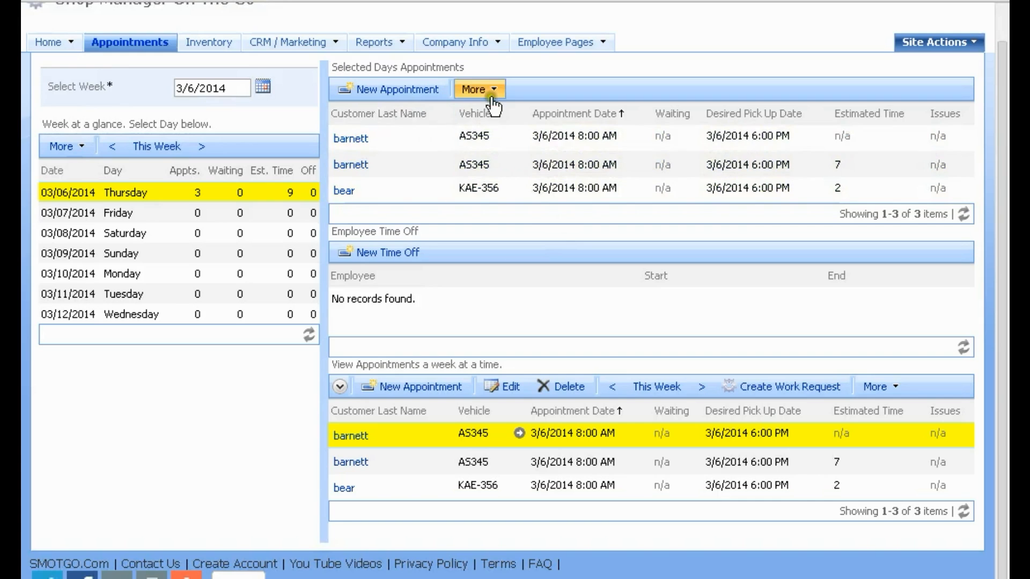
click(550, 138)
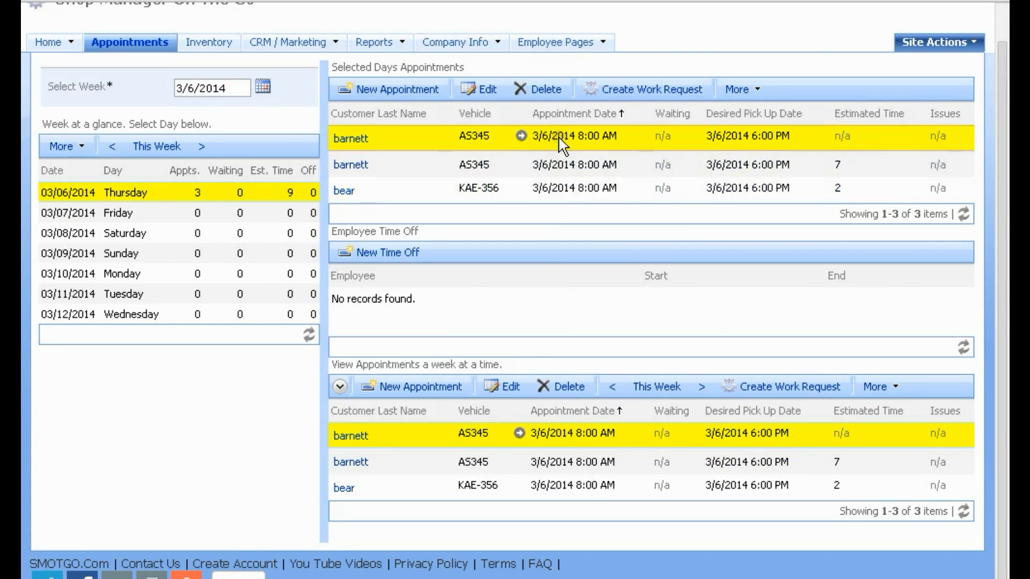
- Start a new appointment, search for the customer by last name and assign that customer and vehicle 0ICU812
click(404, 92)
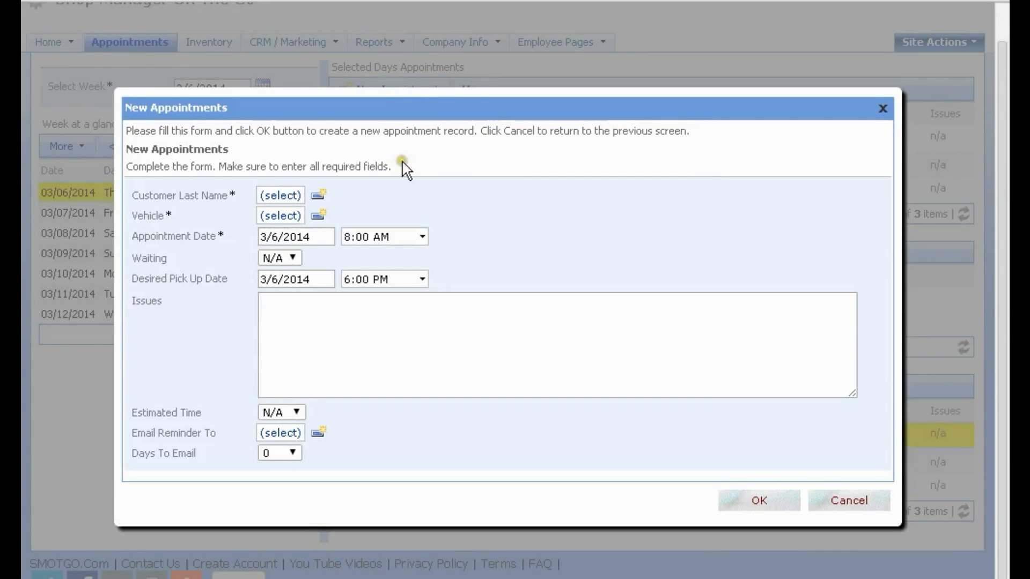
click(280, 196)
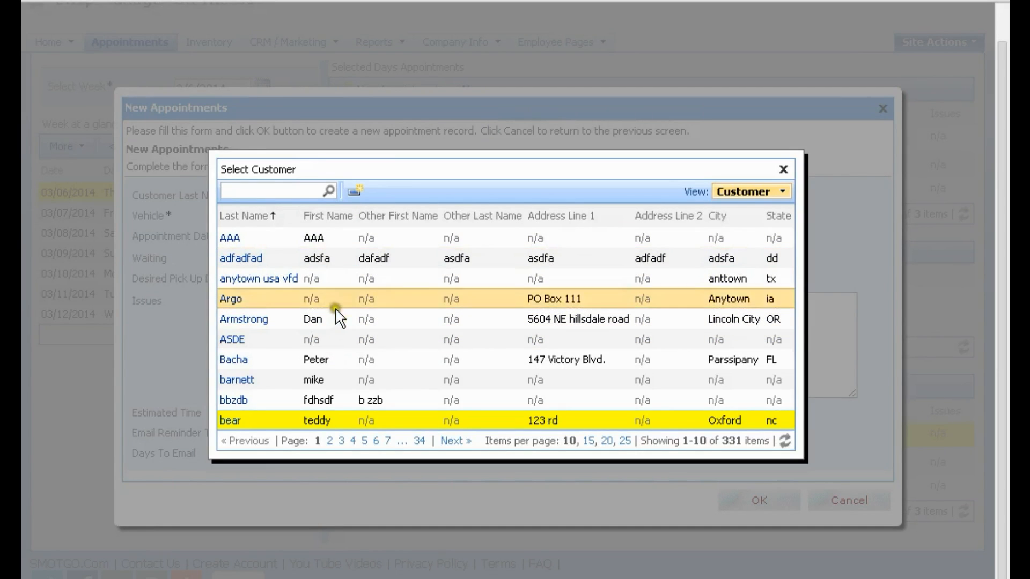
click(296, 194)
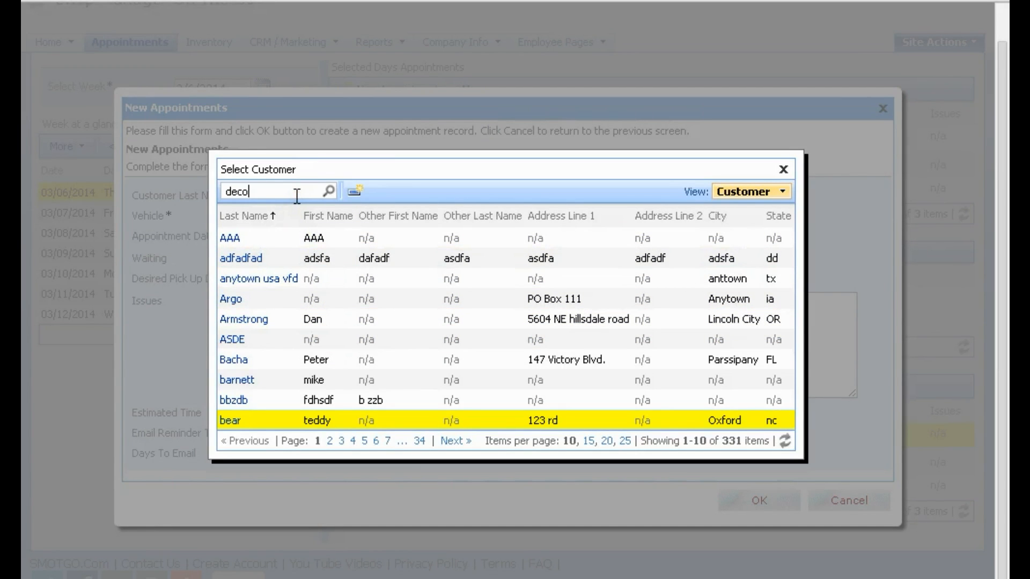
key(Return)
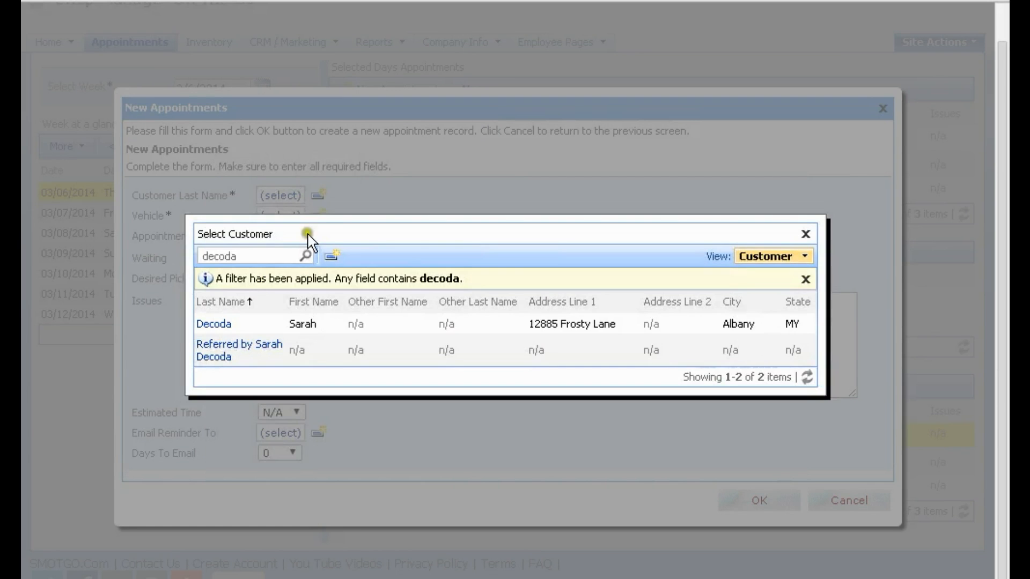
click(352, 318)
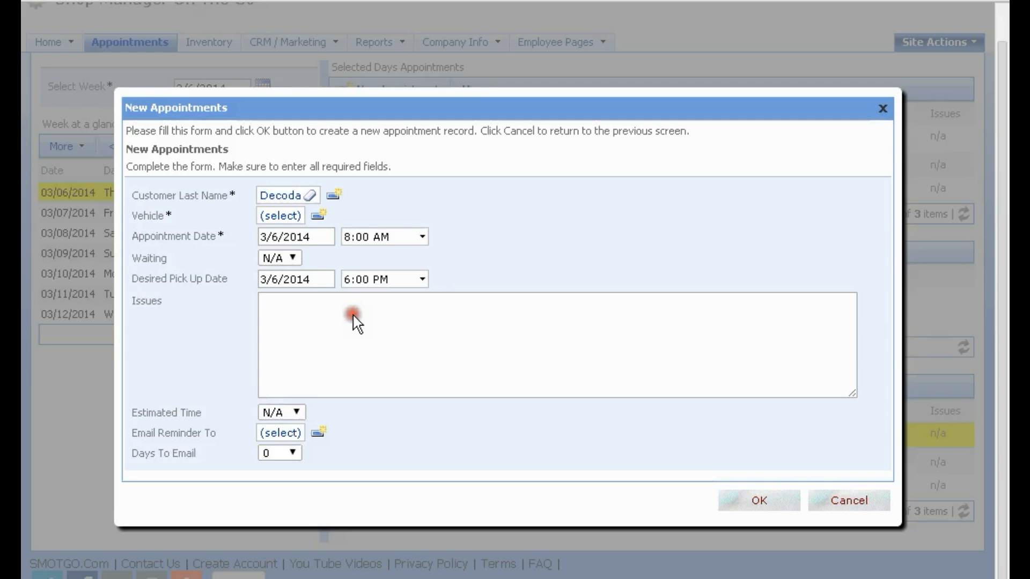
click(276, 222)
click(482, 310)
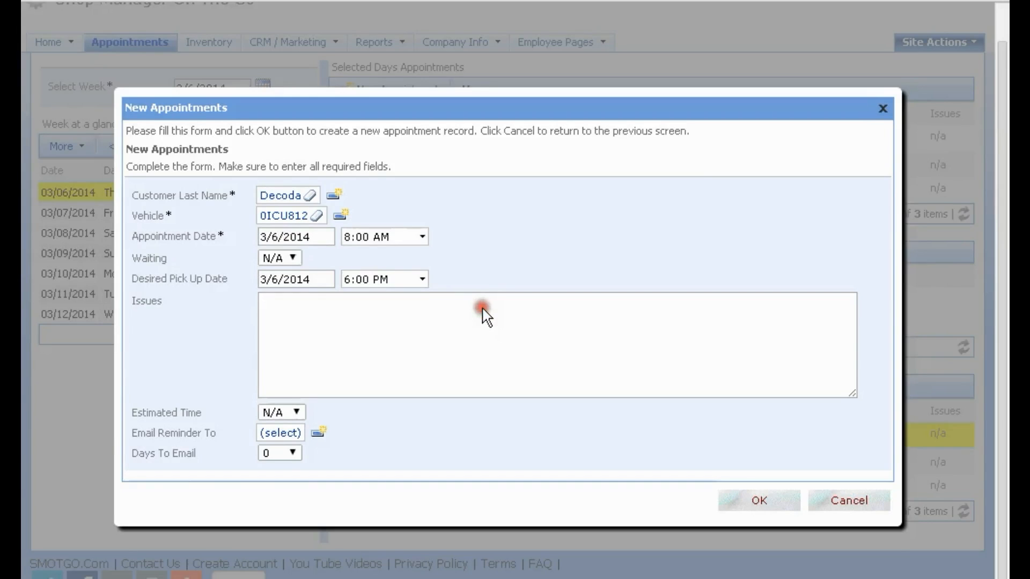
- Date the new appointment 3/6/2014, set Waiting to Yes and Estimated Time to 2
click(318, 240)
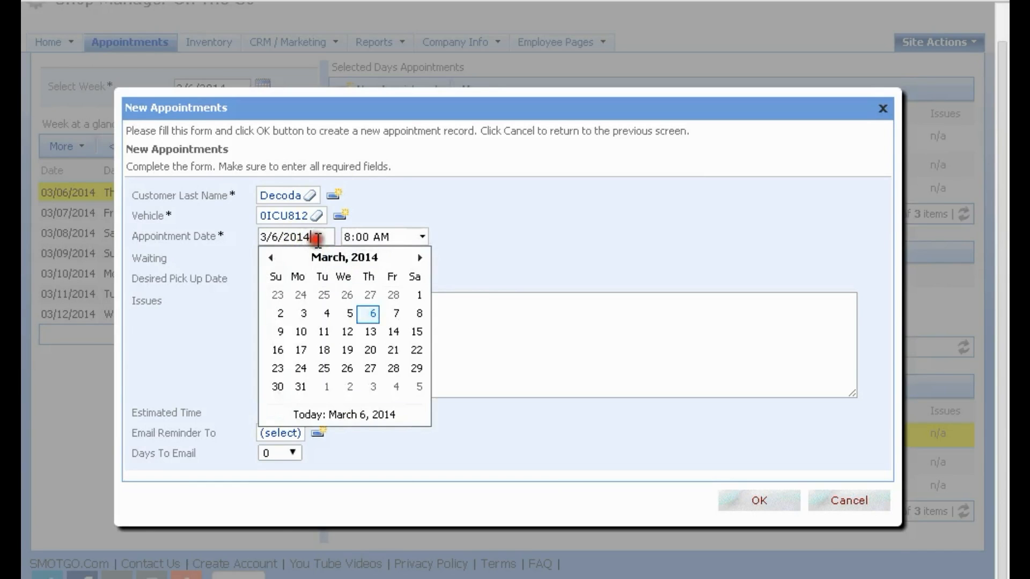
click(368, 311)
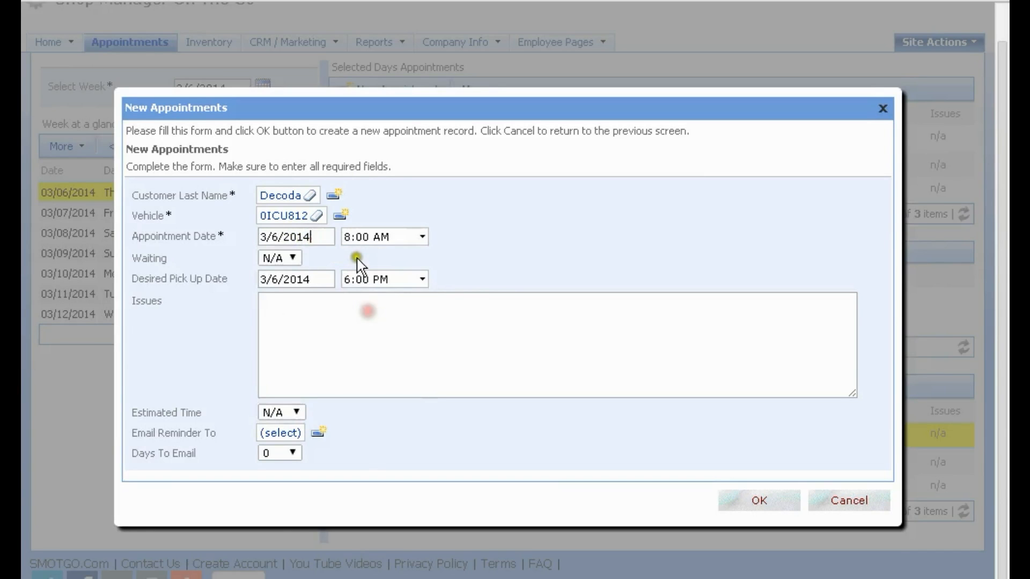
click(295, 257)
click(282, 296)
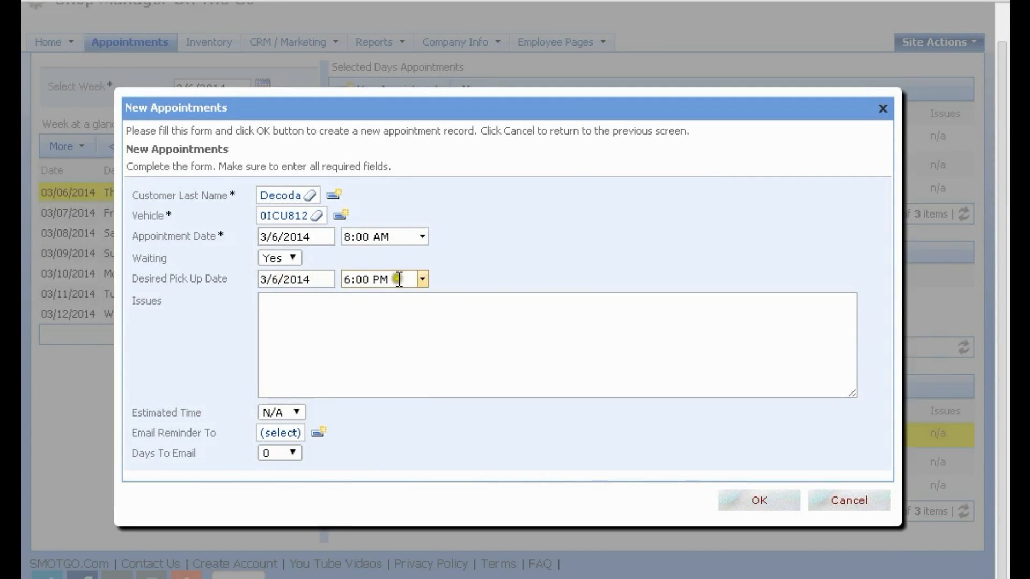
click(296, 413)
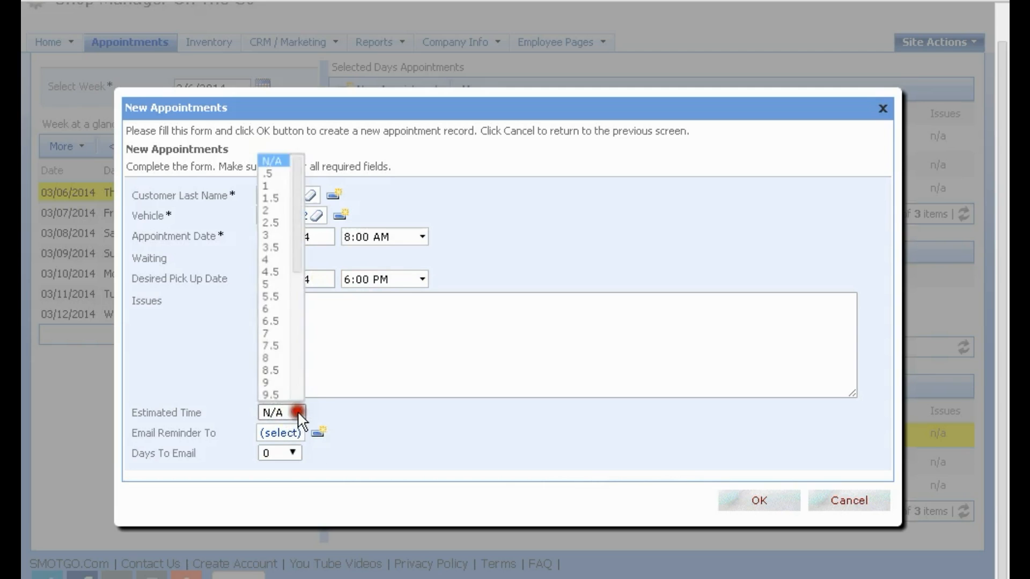
click(268, 210)
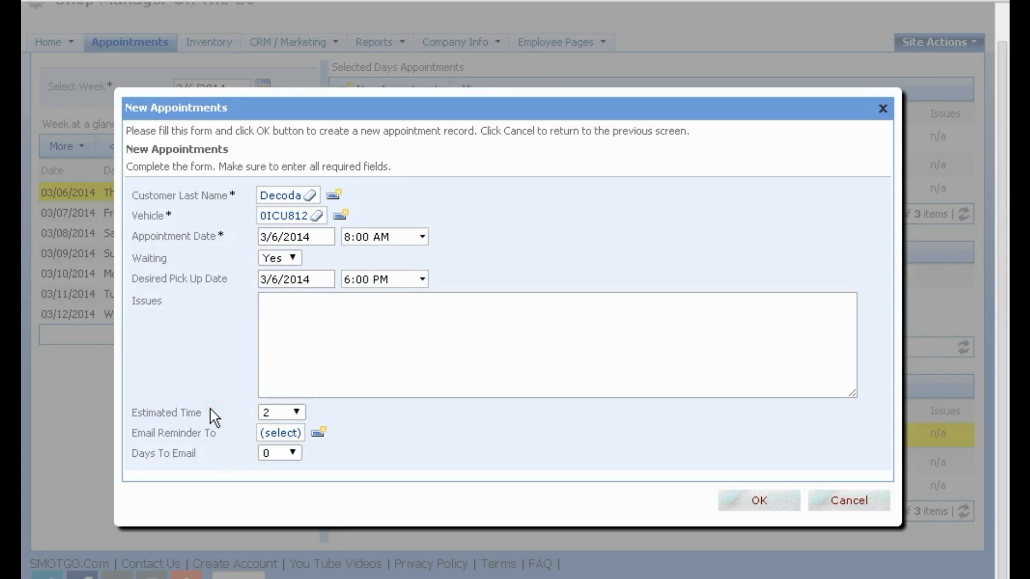
- Choose the customer's second listed e-mail address for the reminder and set Days To Email to 1
click(280, 434)
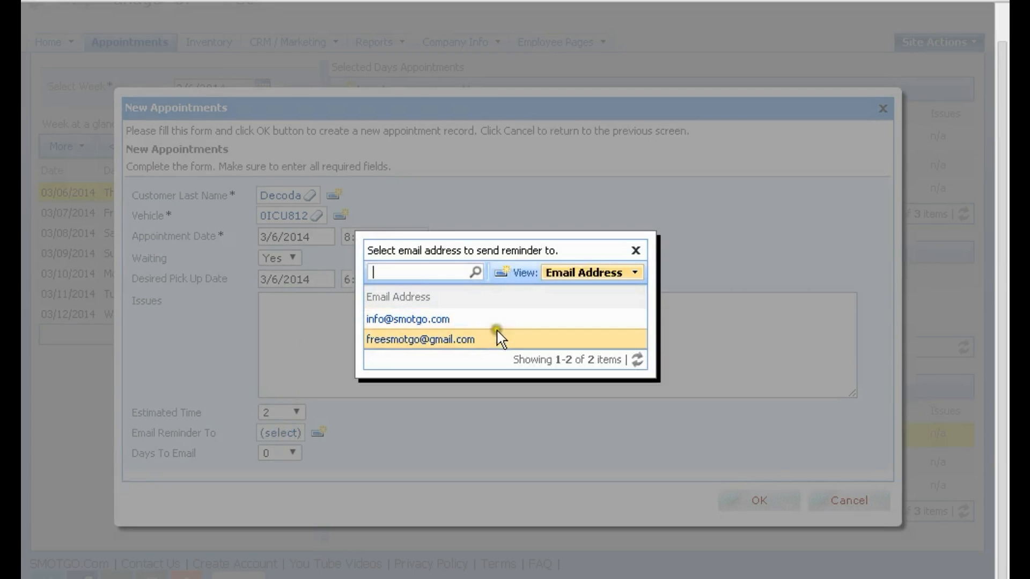
click(496, 344)
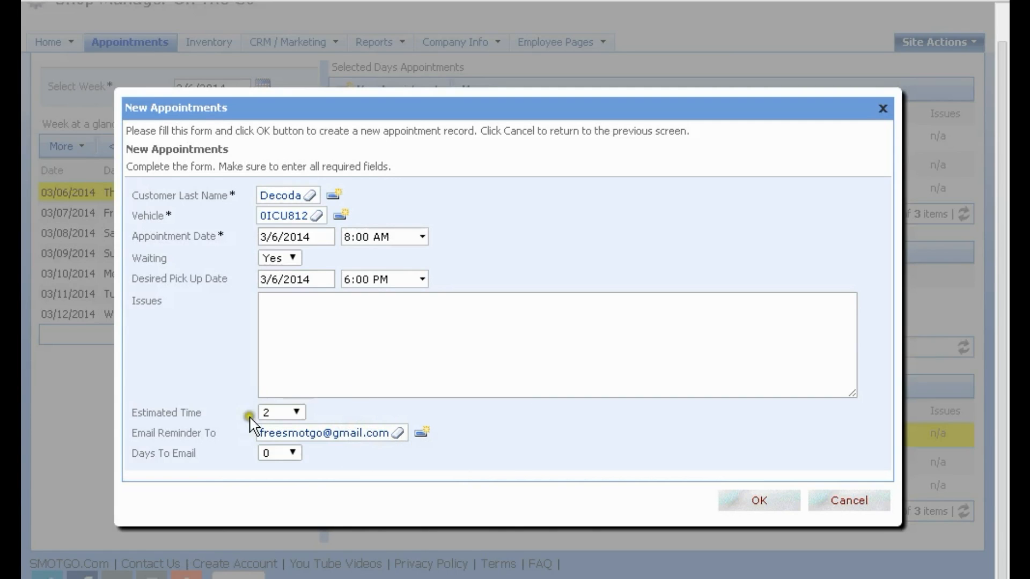
click(294, 454)
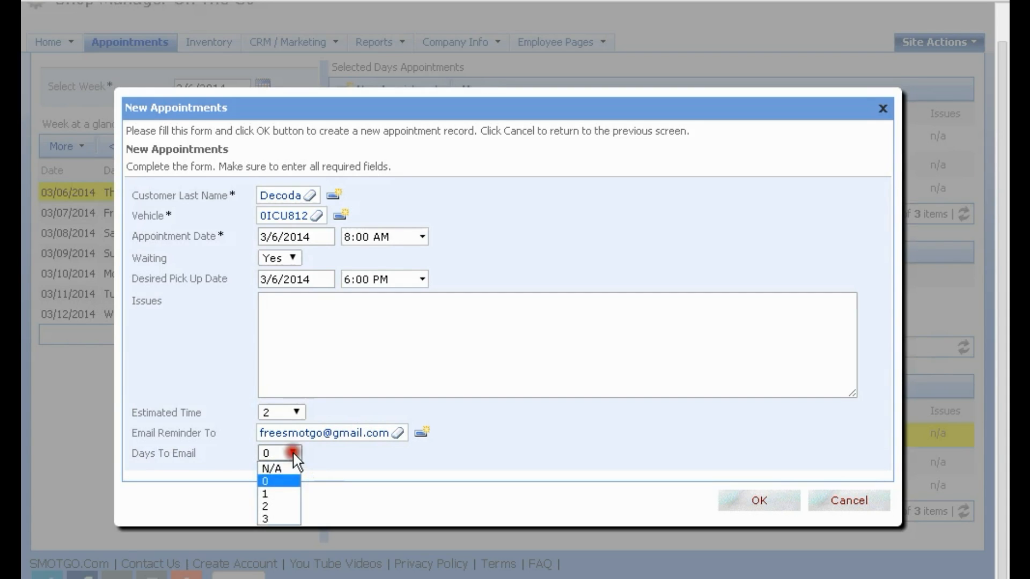
click(276, 494)
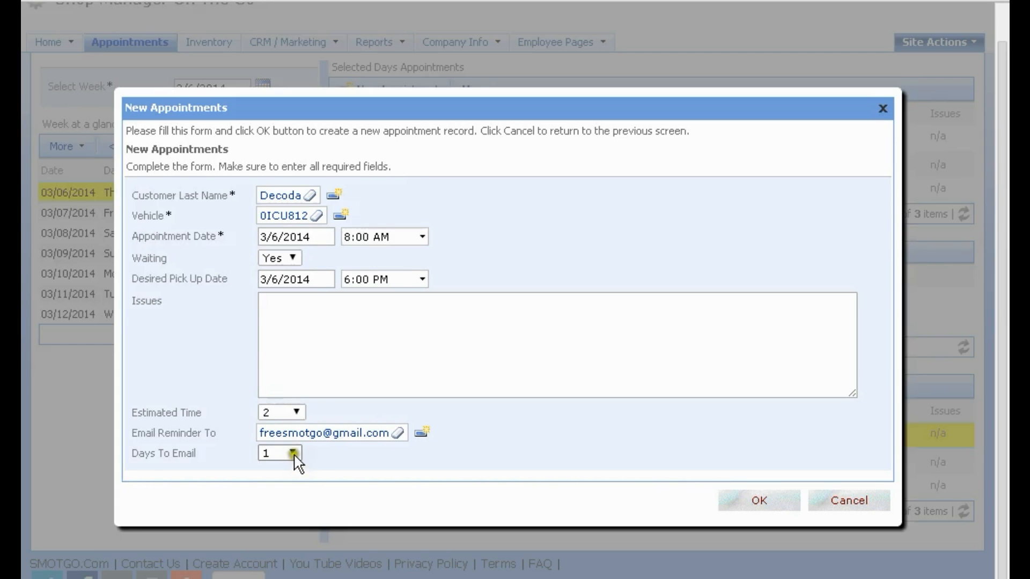
- Change the new appointment's date to 3/7/2014, keep Days To Email at 1 and save the appointment
click(320, 231)
click(384, 315)
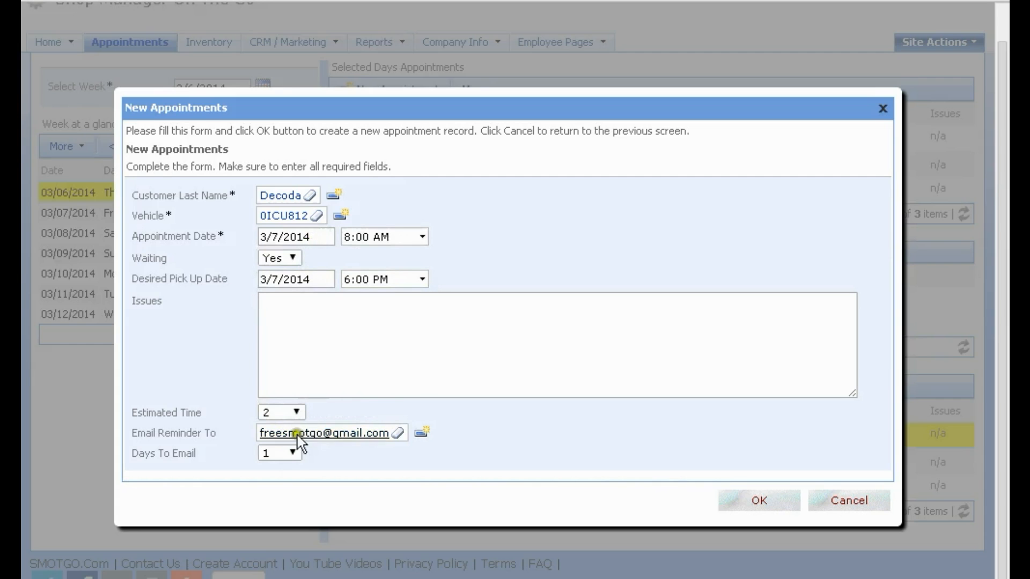
click(274, 454)
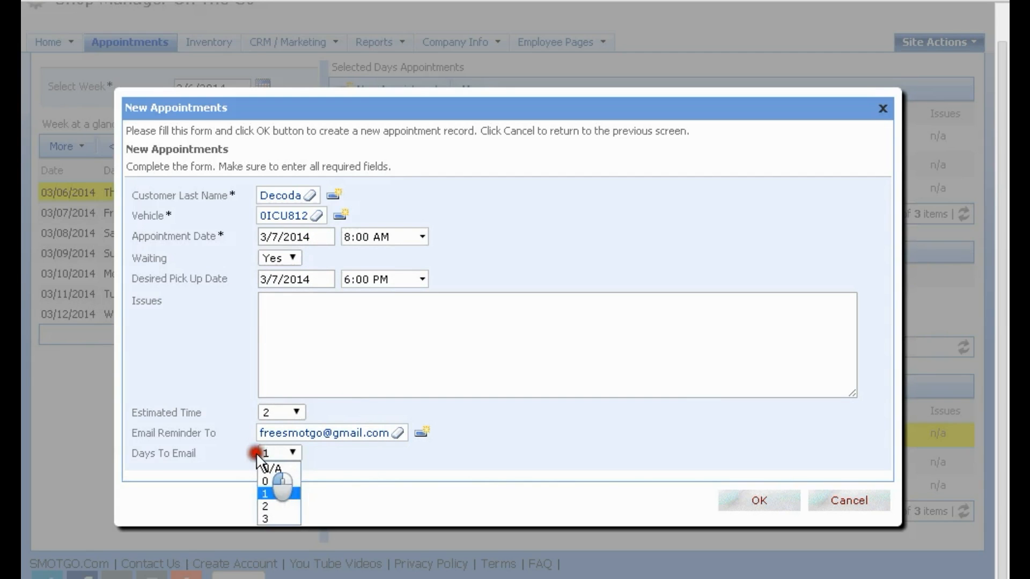
click(325, 456)
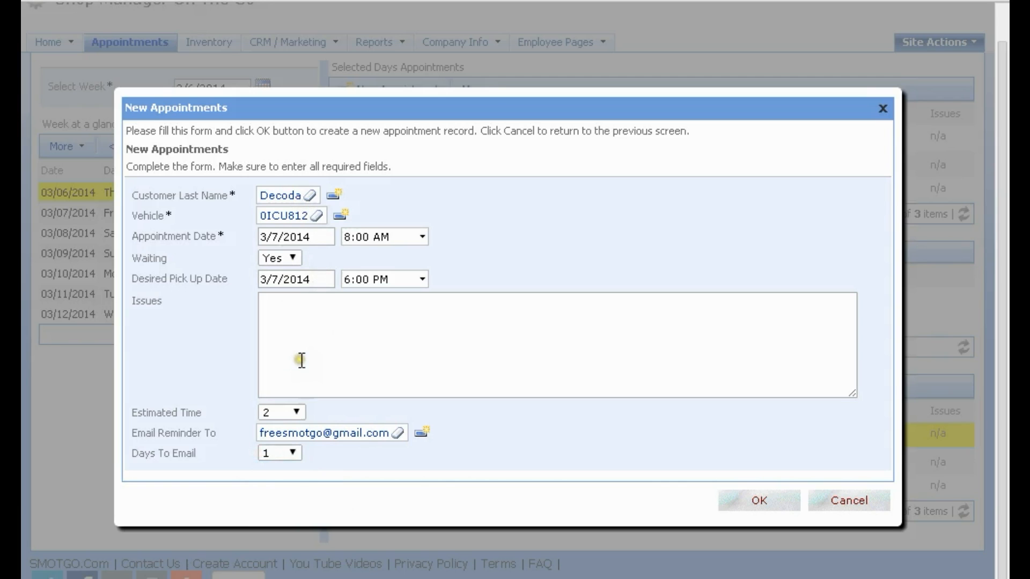
click(293, 453)
click(294, 454)
click(283, 493)
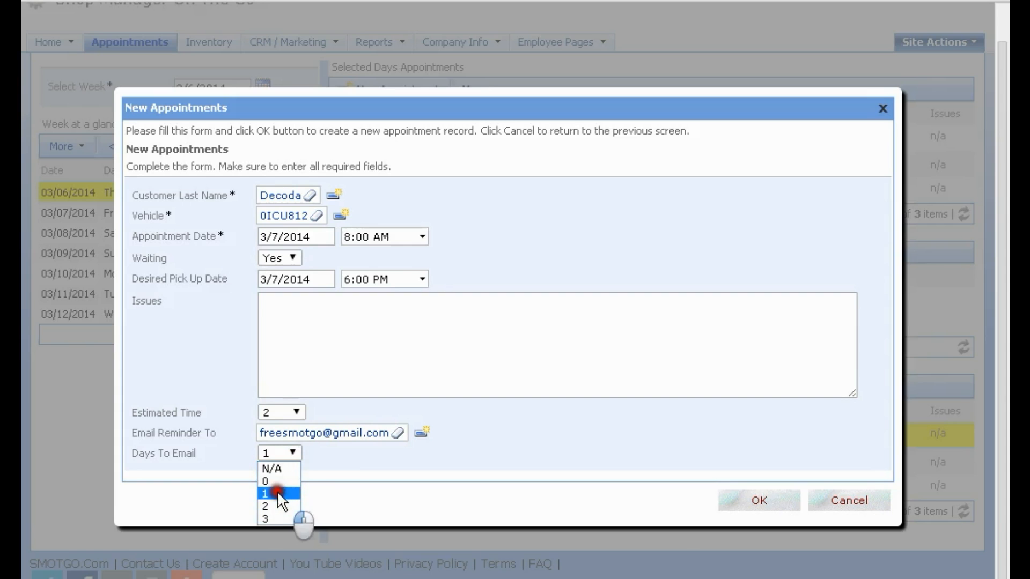
click(276, 492)
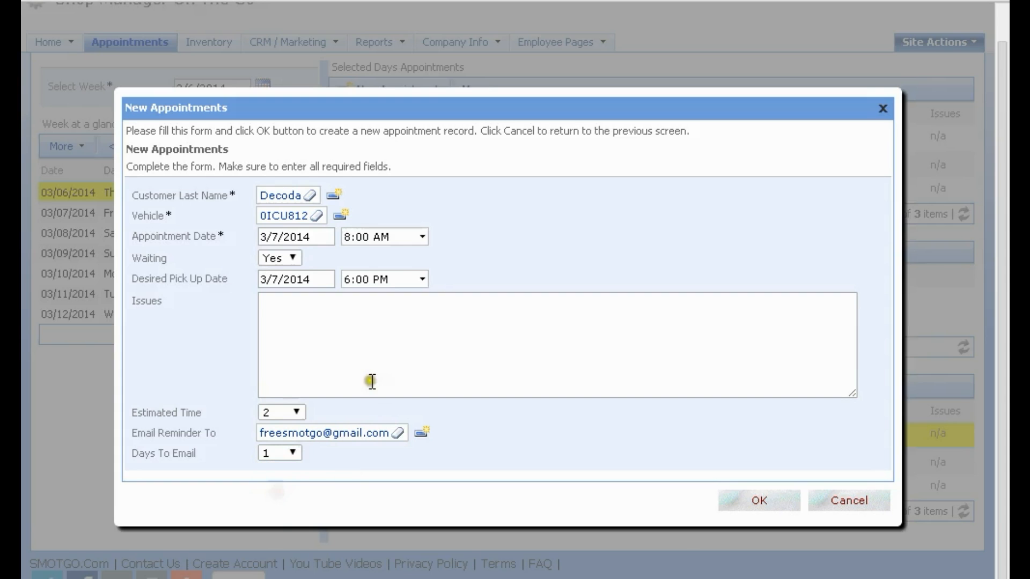
click(759, 502)
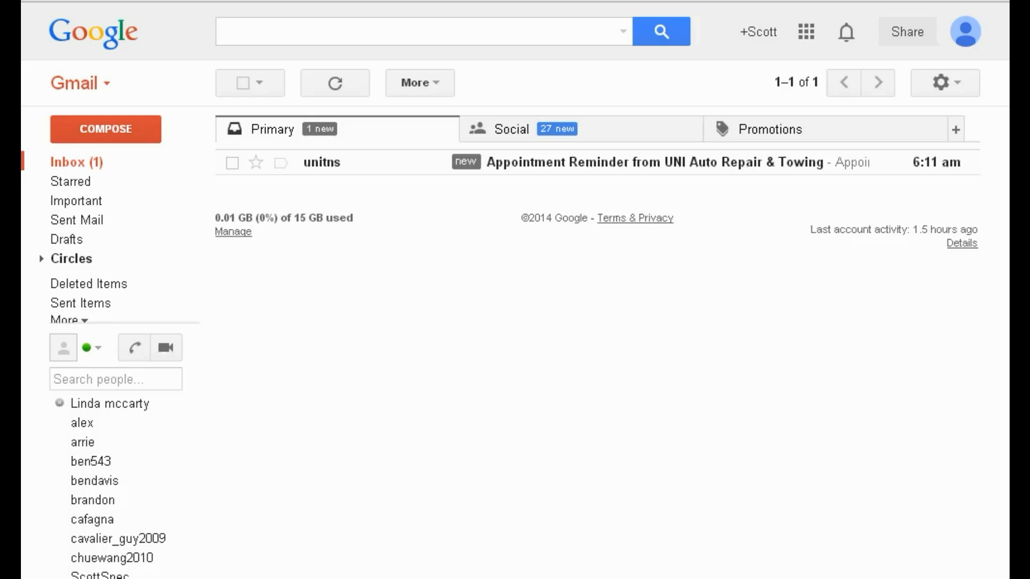
- Open the appointment reminder message in the Gmail inbox and read through it
click(545, 162)
scroll(496, 289, down, 2)
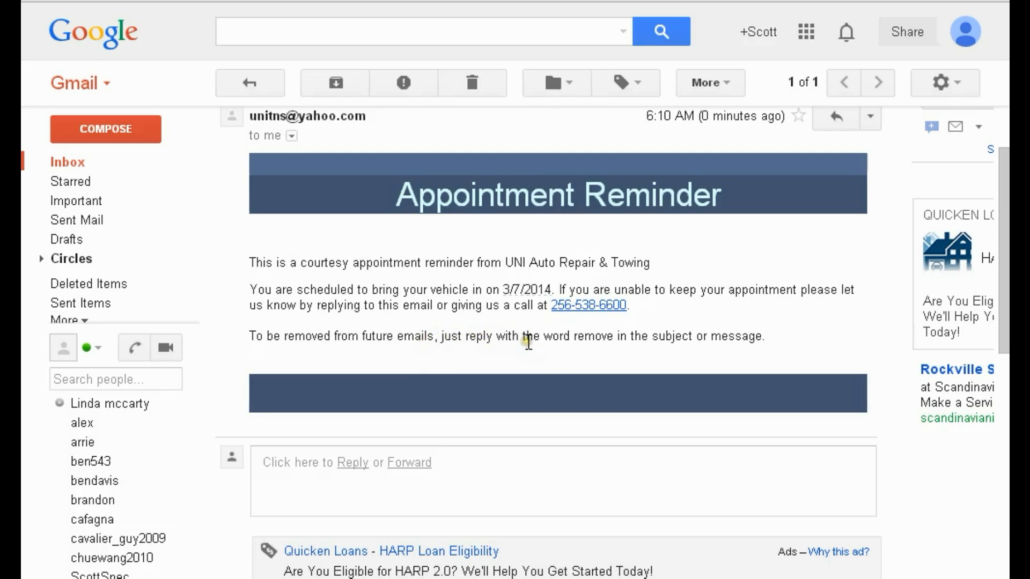
scroll(367, 339, up, 2)
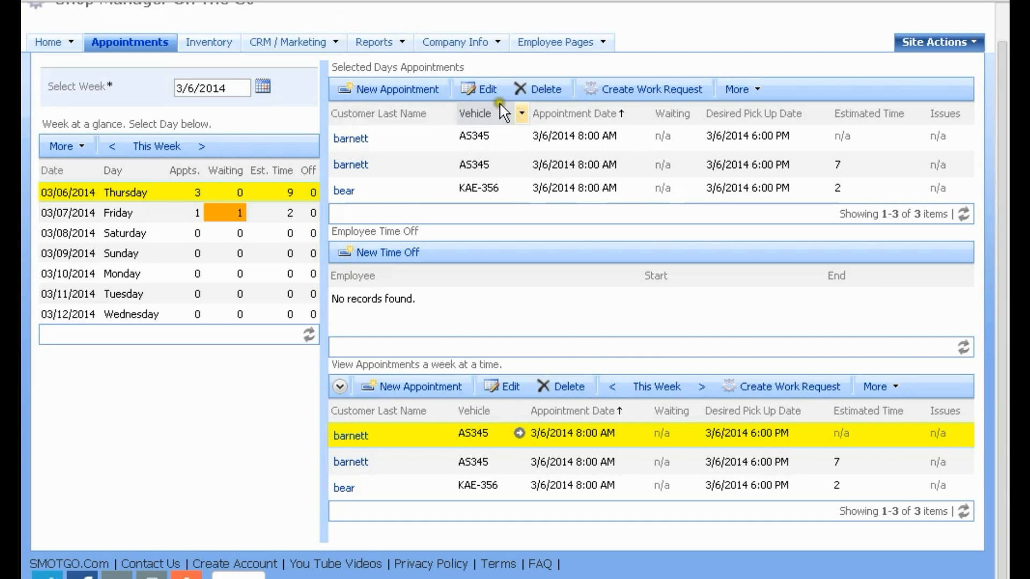
- View the form for adding a reminder e-mail address to the AS345 appointment without estimated time, and close the appointment unchanged
click(558, 134)
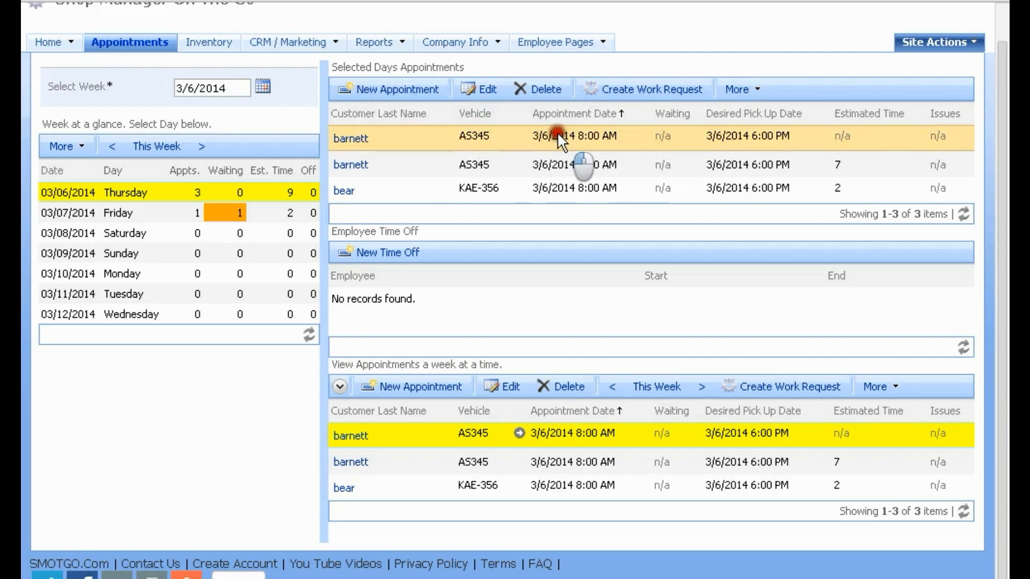
click(485, 95)
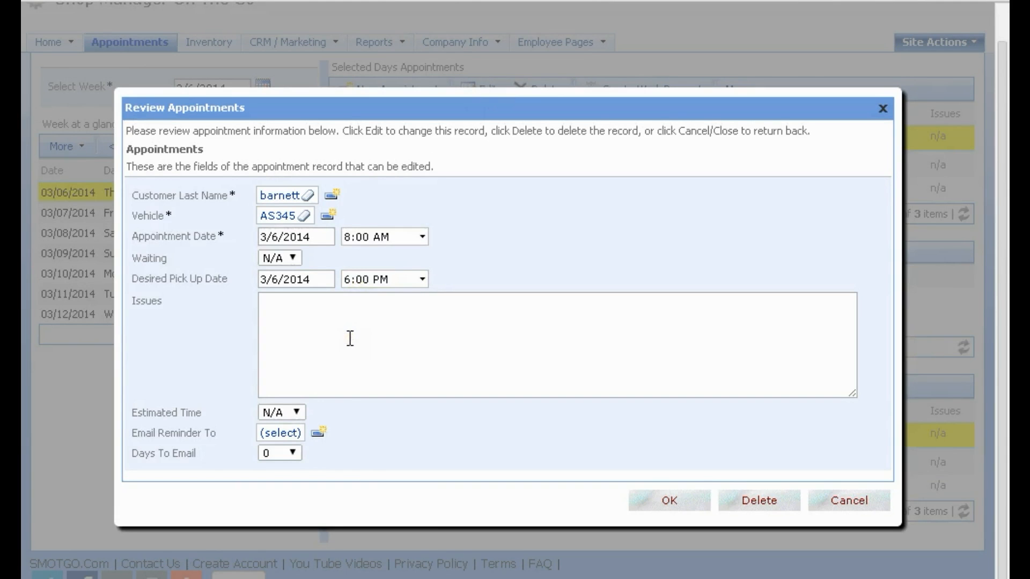
click(279, 433)
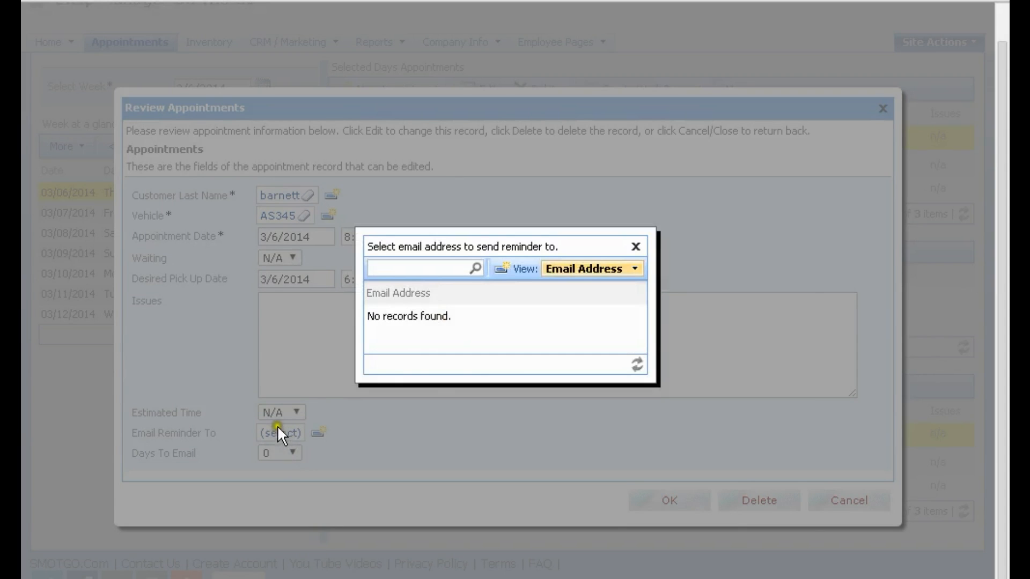
click(501, 268)
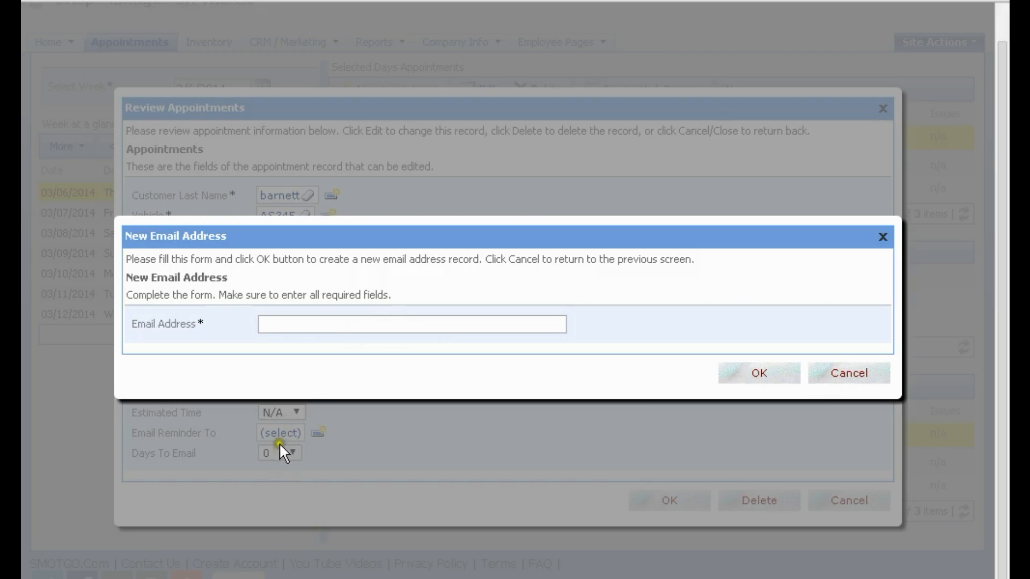
click(285, 324)
click(852, 373)
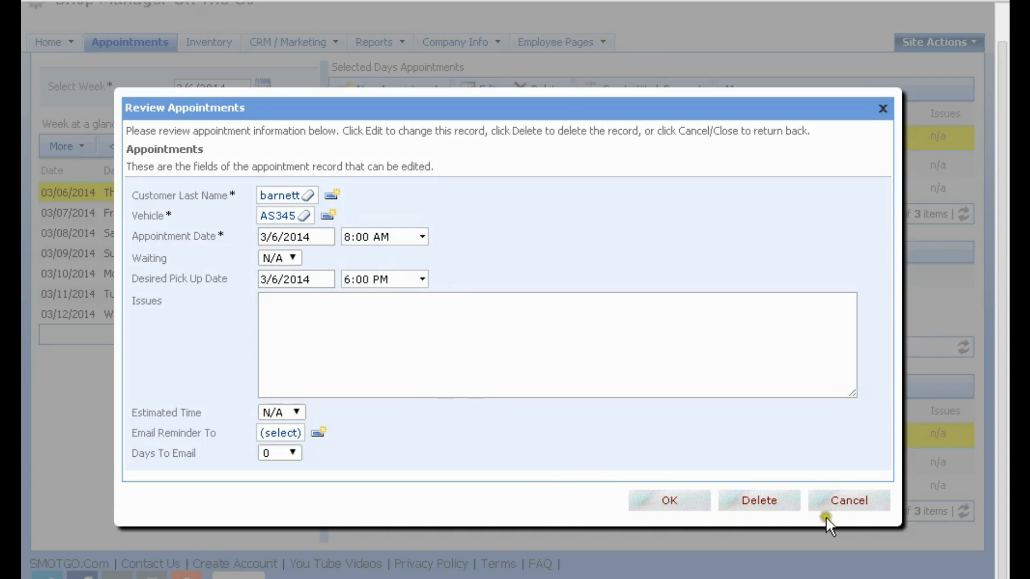
click(666, 503)
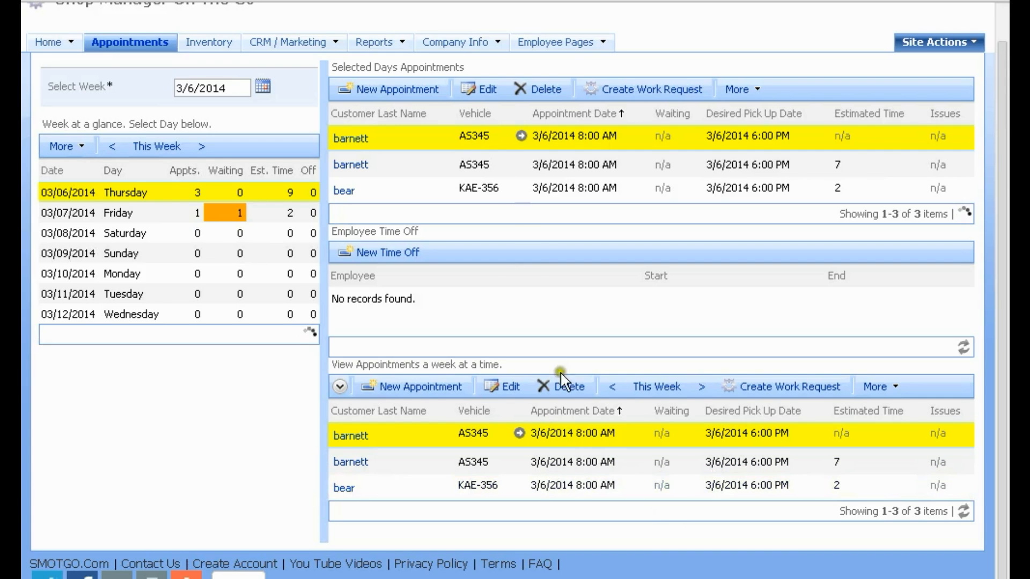
- Delete the KAE-356 appointment from Thursday 3/6/2014
click(546, 185)
click(542, 93)
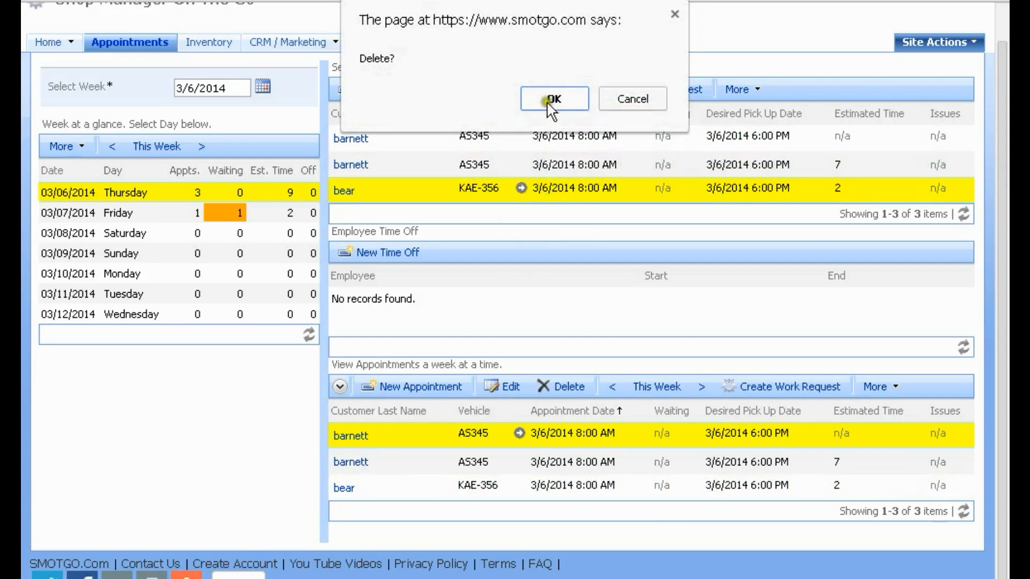
click(561, 98)
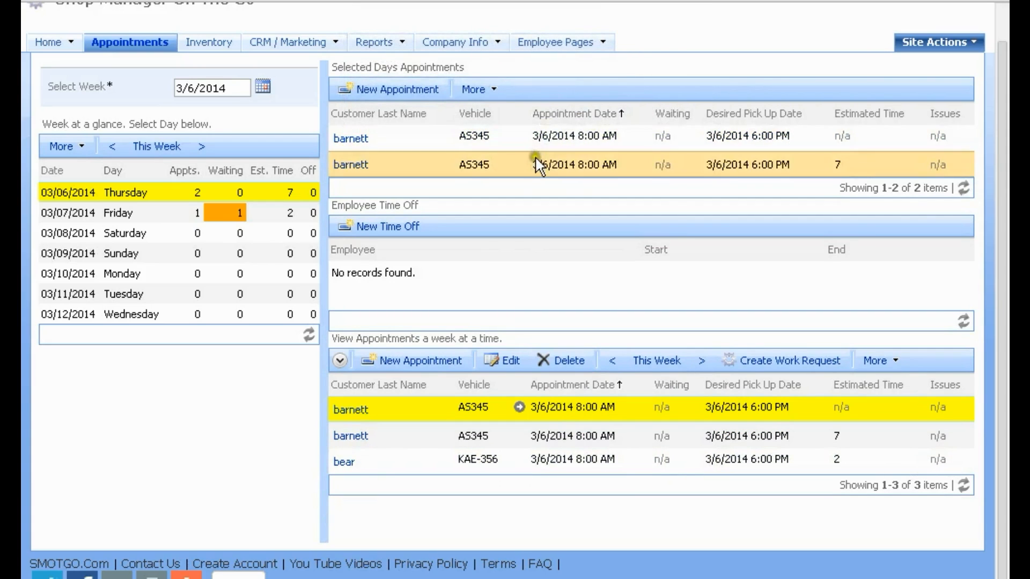
- Enter "Lof" and "Ck tires" as issues on the AS345 appointment without estimated time and save it
click(553, 143)
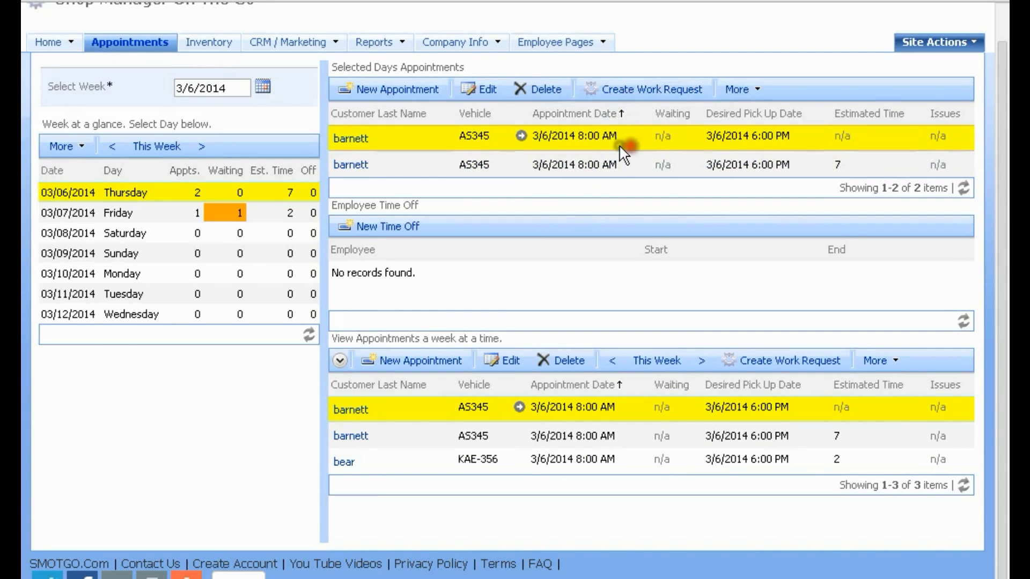
click(485, 91)
click(447, 310)
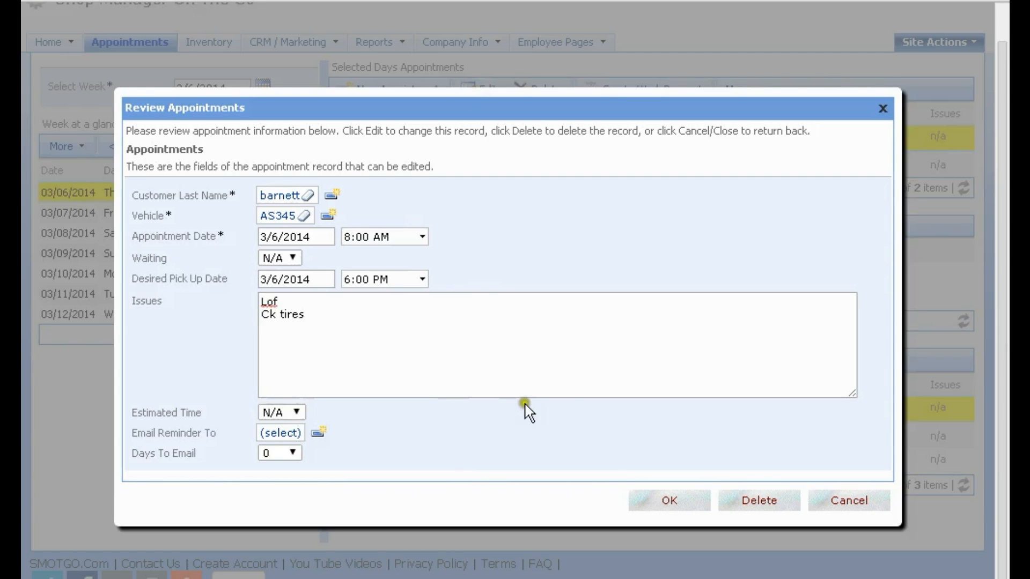
click(666, 504)
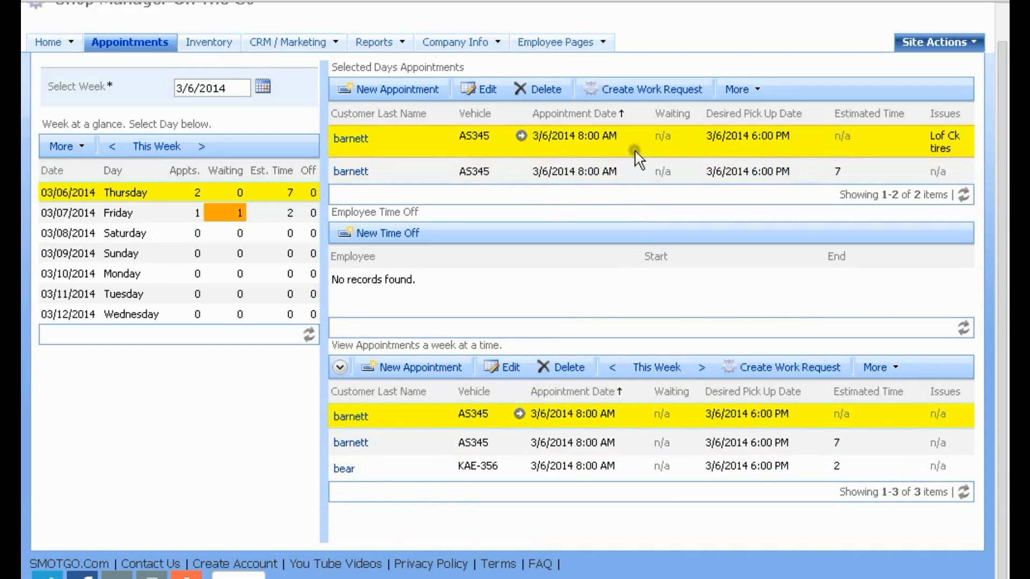
- Create a work request from the AS345 appointment with the "Lof" and "Ck tires" issues and open its new invoice
click(632, 92)
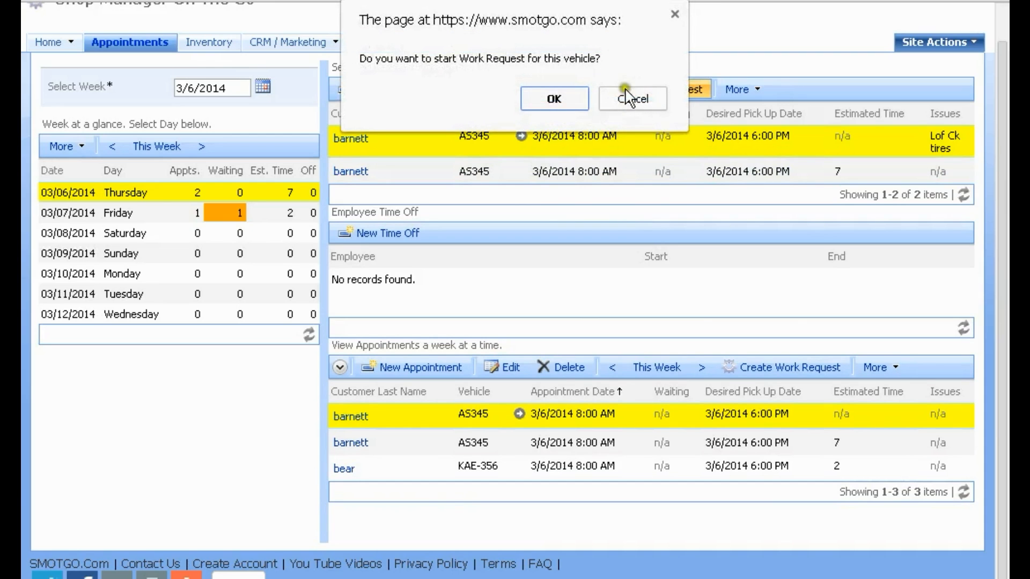
click(556, 99)
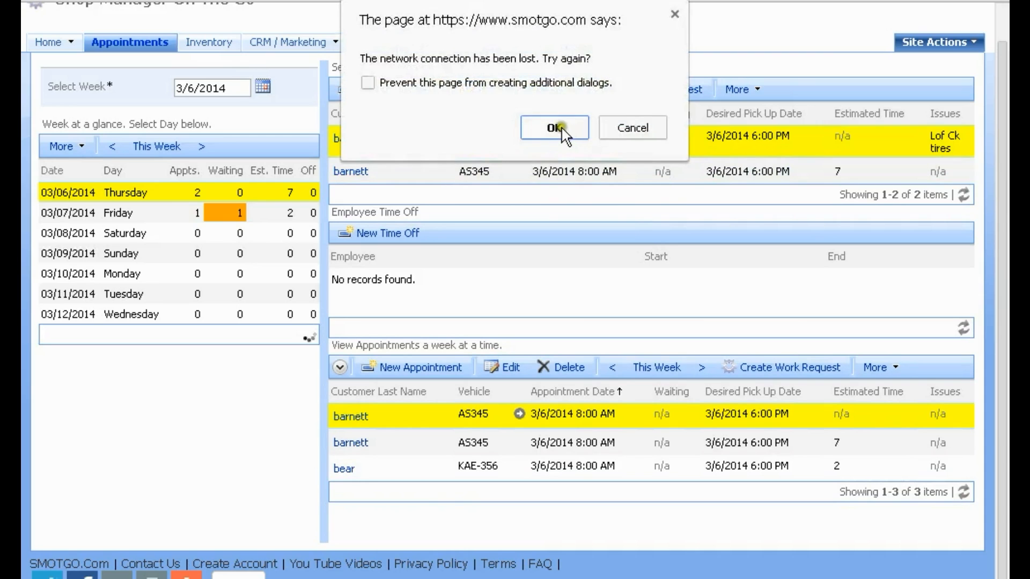
click(561, 126)
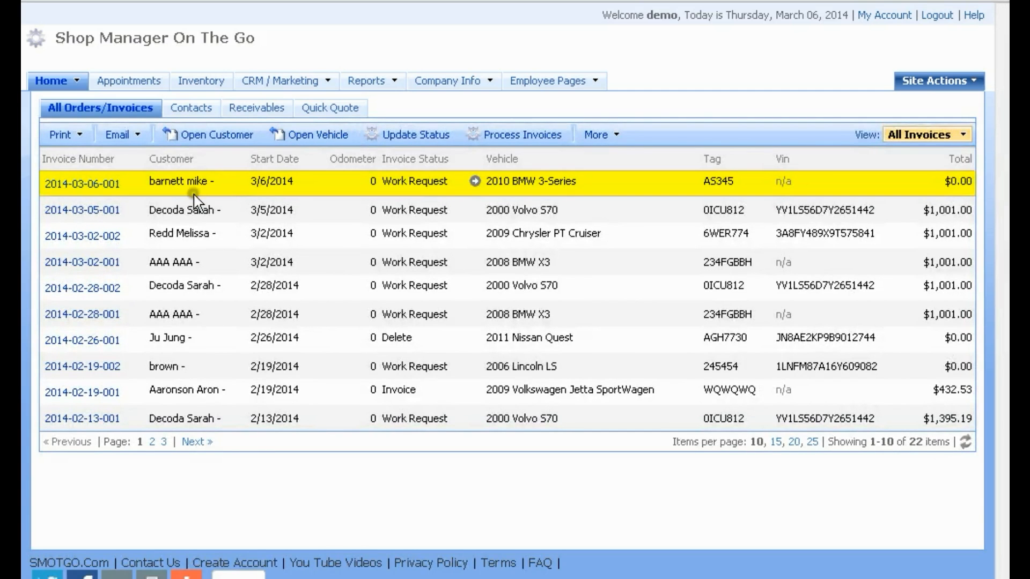
click(91, 186)
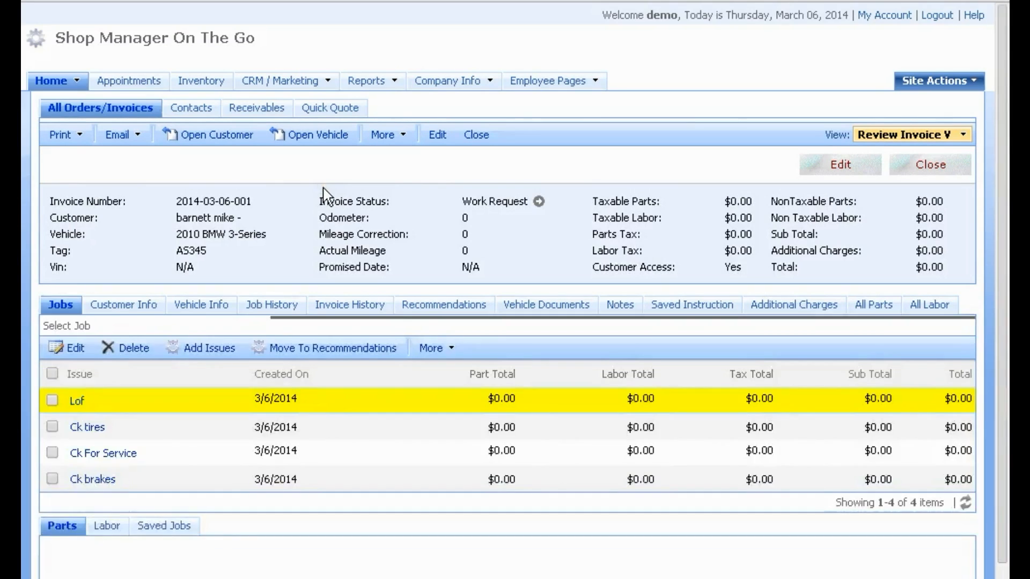
- Examine the jobs list of the work request, comparing the appointment issues with the automatically added service and brake checks
scroll(323, 193, down, 1)
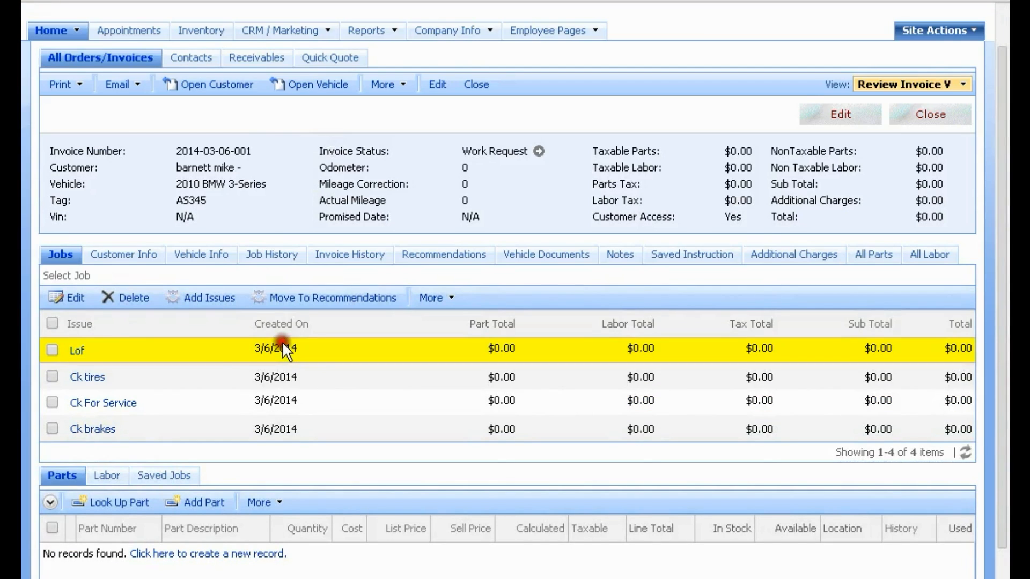
click(110, 378)
click(102, 351)
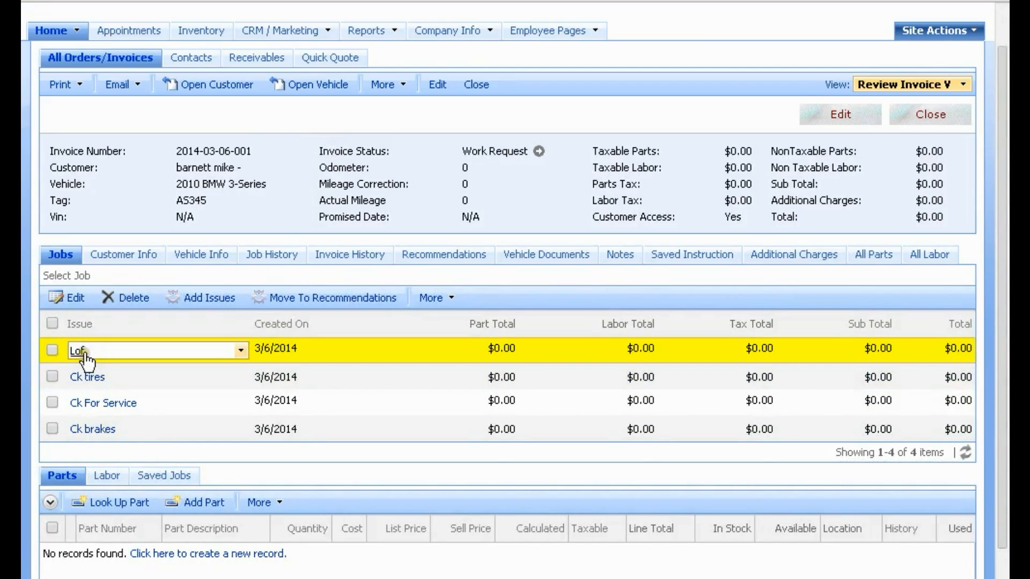
click(100, 377)
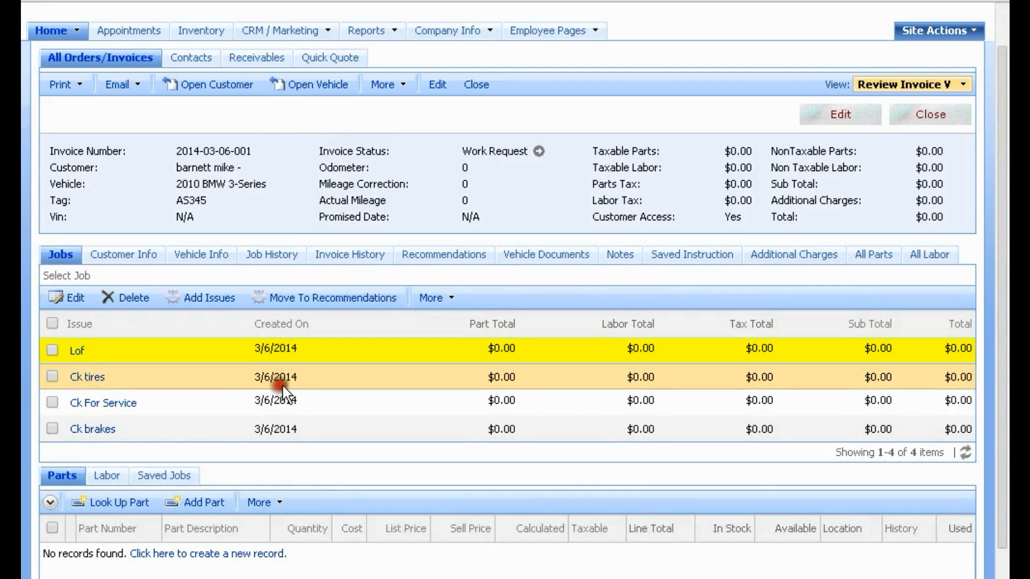
click(297, 396)
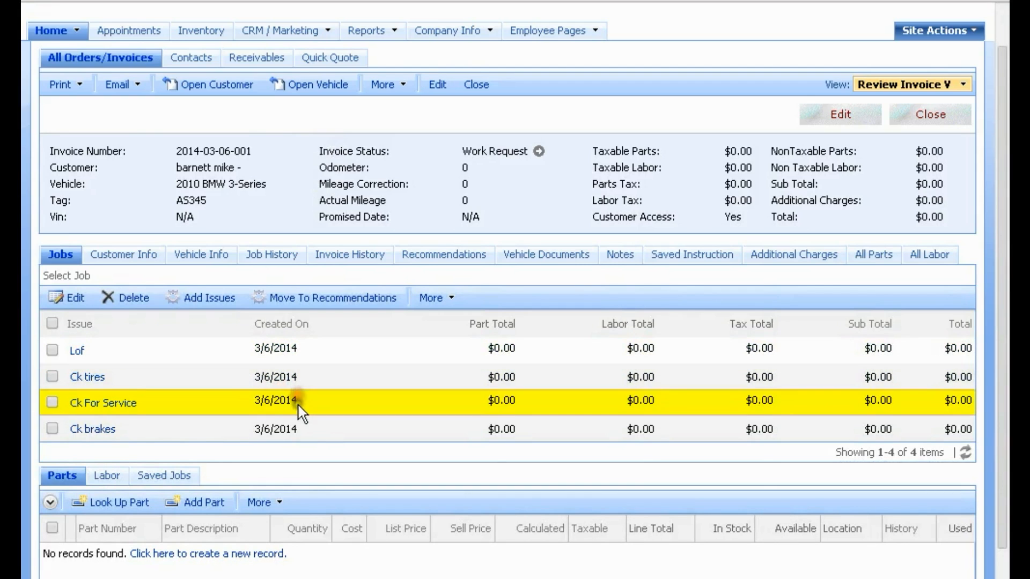
click(138, 410)
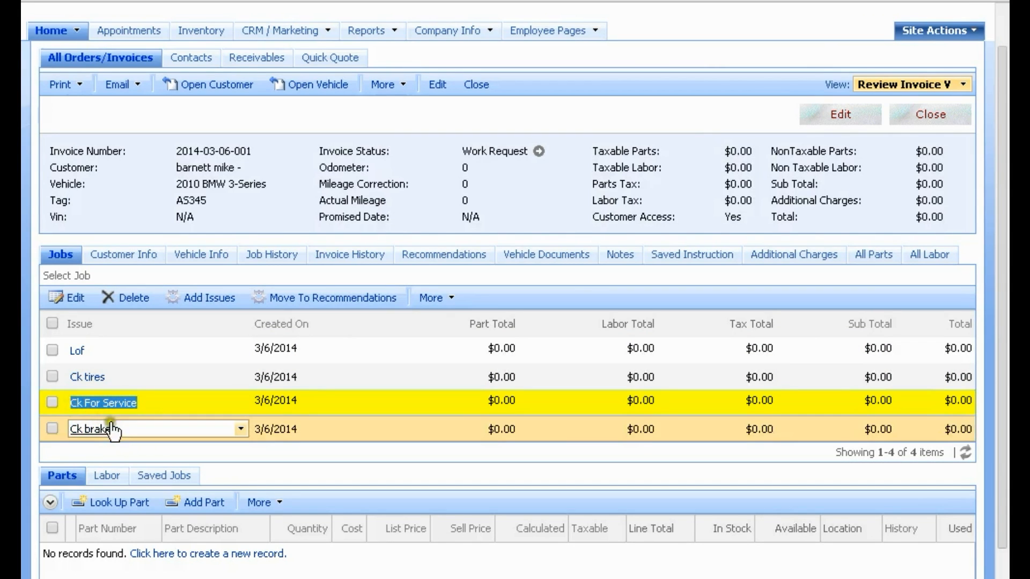
drag(119, 429, 73, 430)
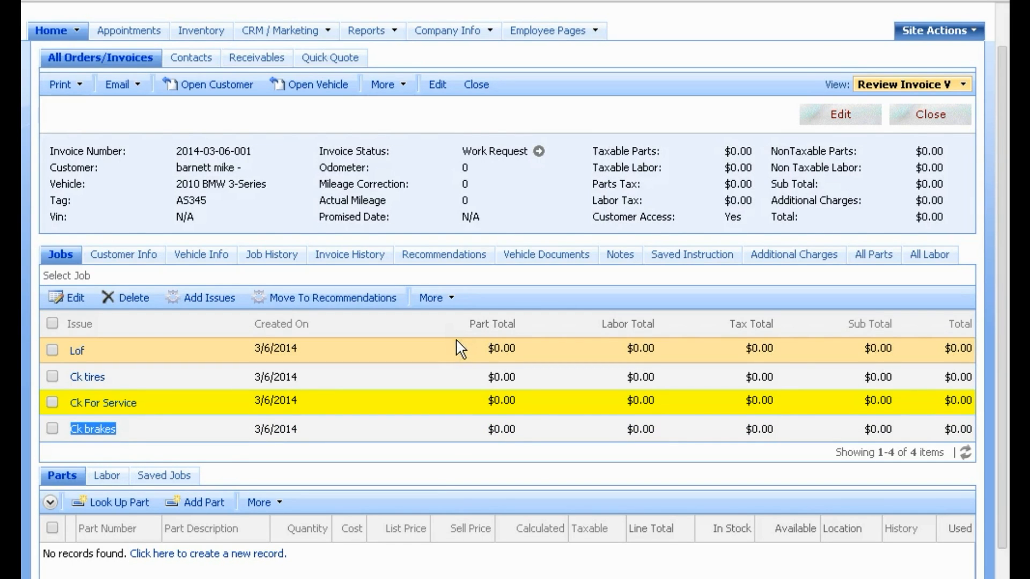
- Add the "Ck brakes" saved instruction to the invoice and return to its jobs list
click(686, 261)
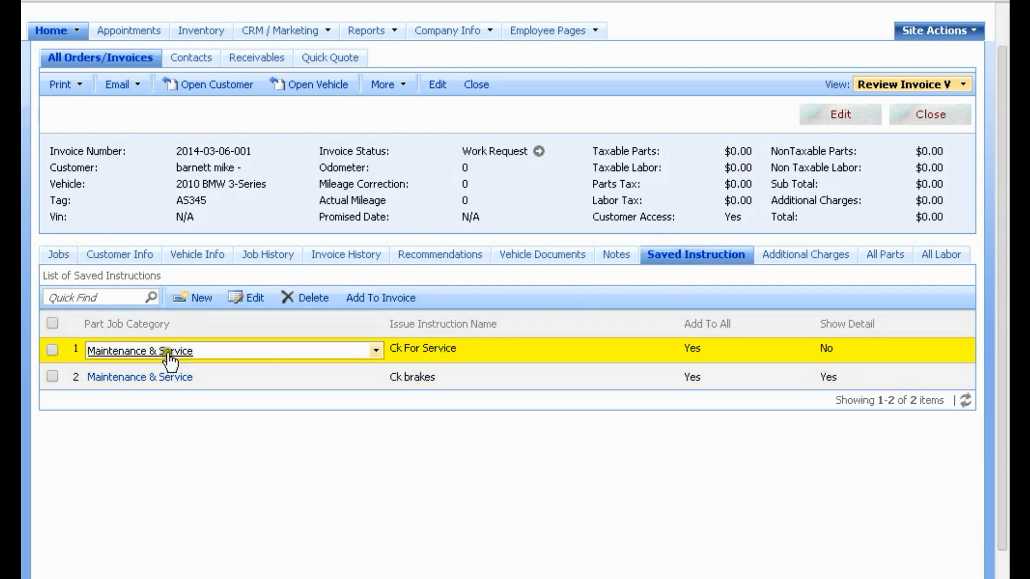
drag(461, 351, 392, 350)
drag(437, 381, 400, 380)
click(397, 381)
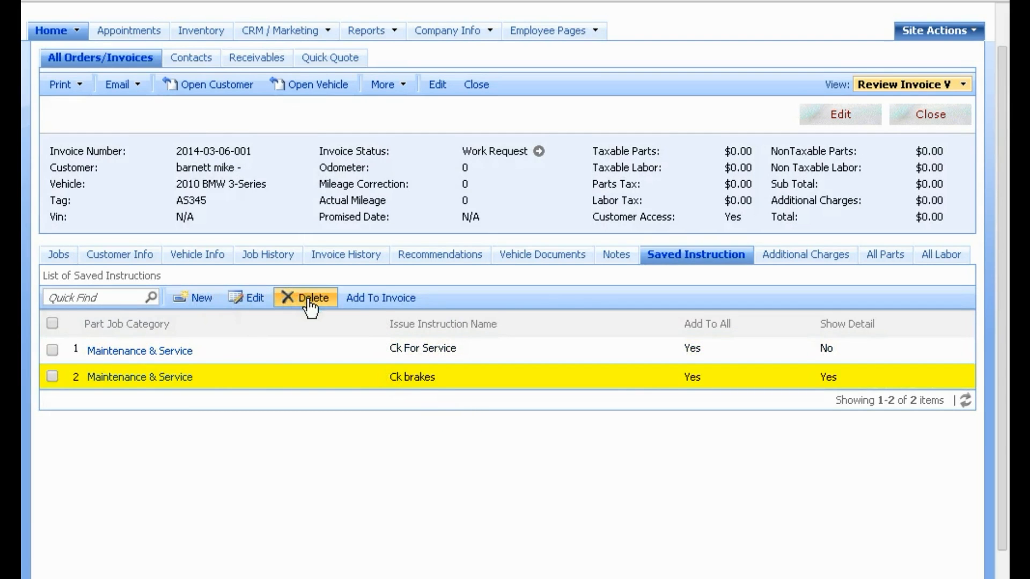
click(377, 300)
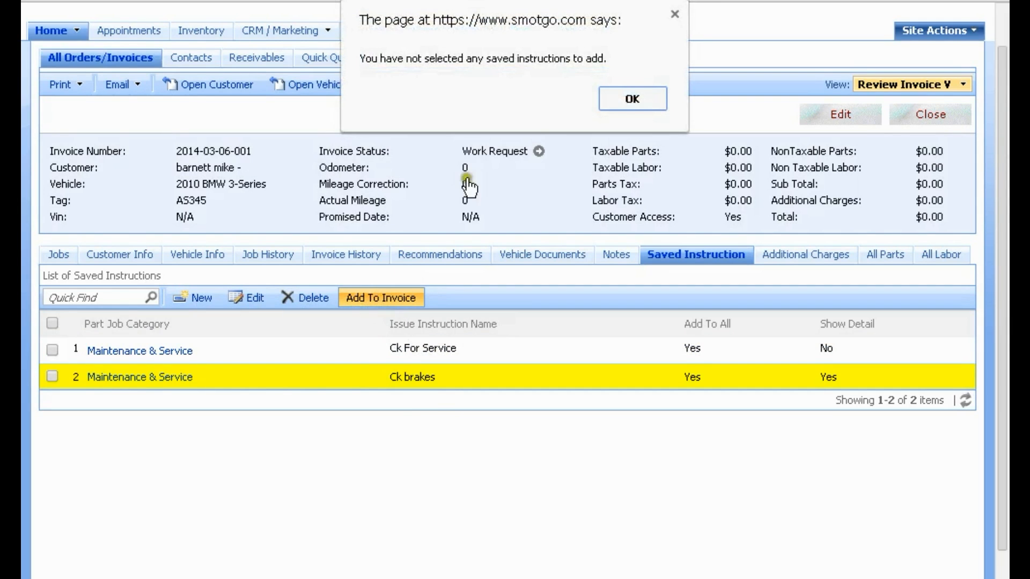
click(618, 104)
click(52, 375)
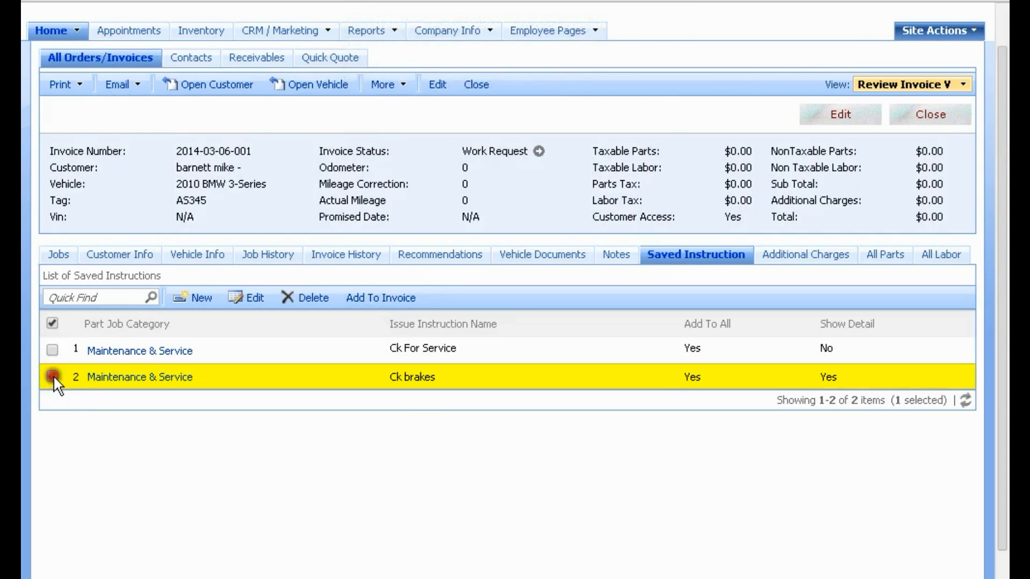
click(377, 300)
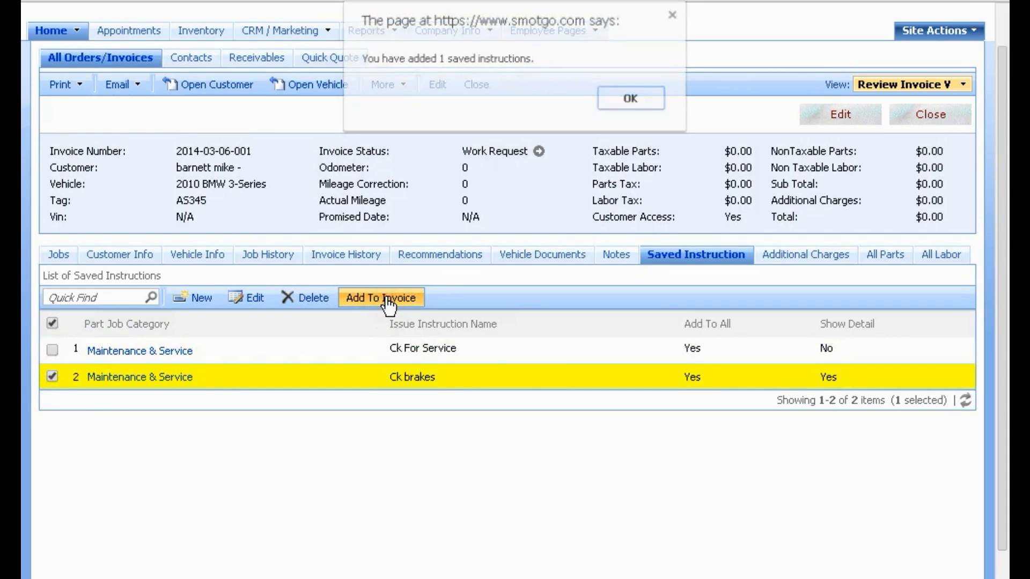
click(618, 101)
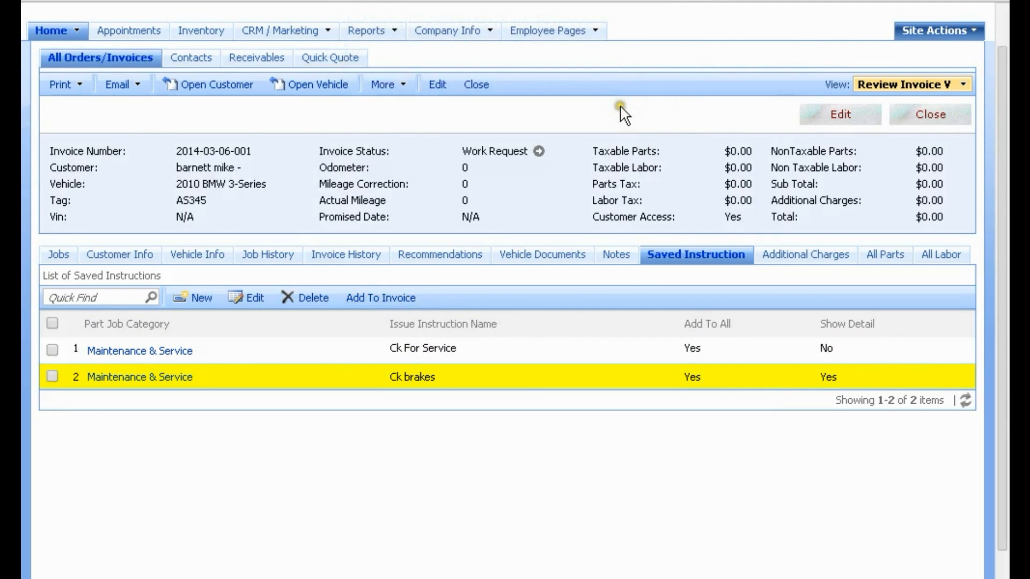
click(62, 255)
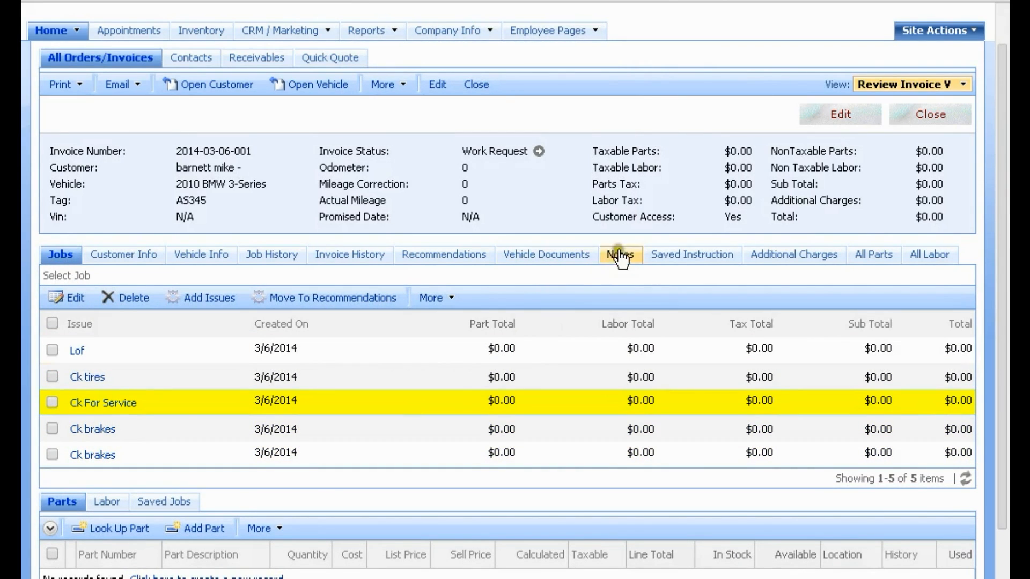
- View the Add To All, Show Detail and note options of the "Ck For Service" saved instruction and close it unchanged
click(682, 256)
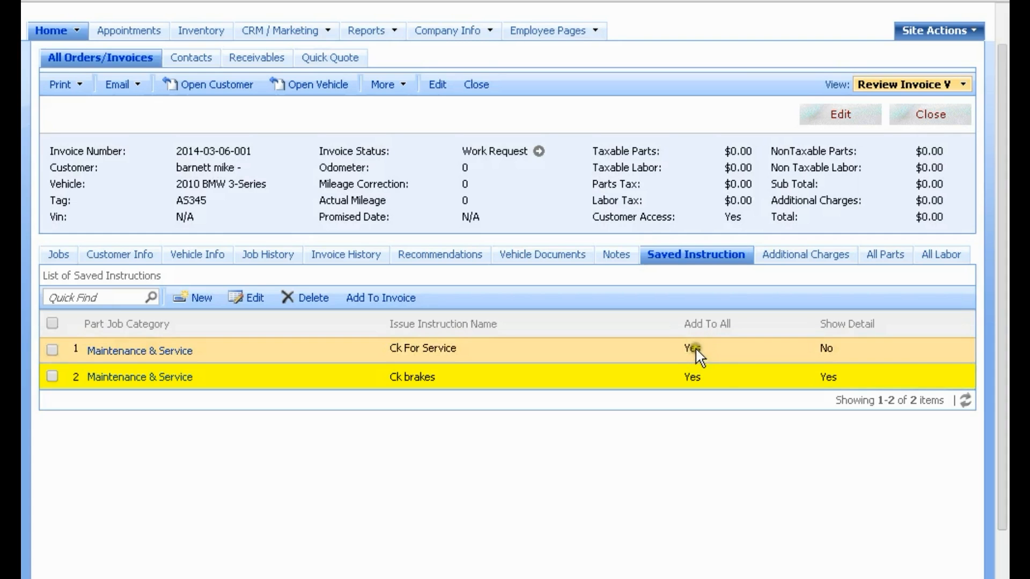
click(497, 351)
click(244, 298)
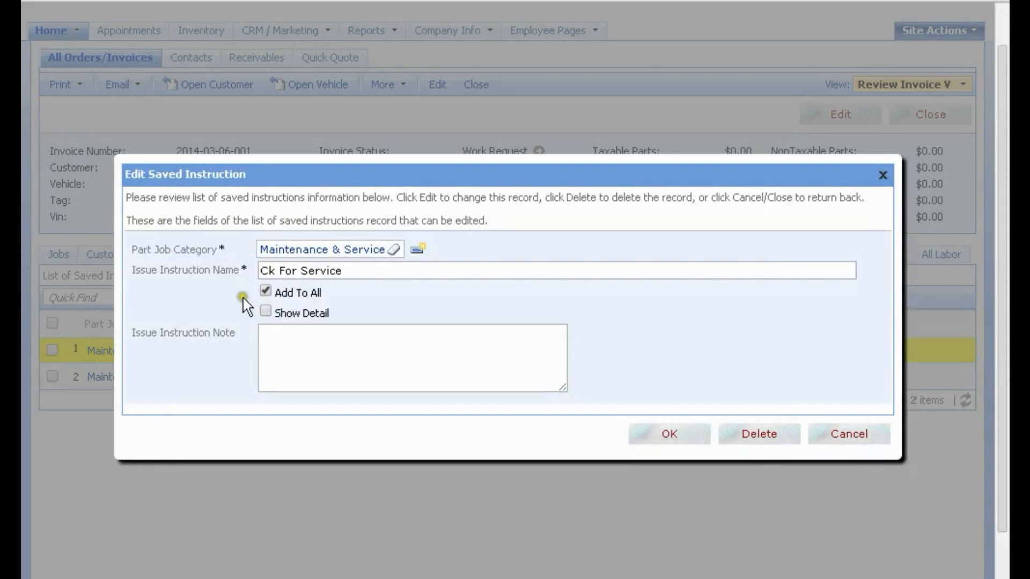
click(265, 292)
click(264, 311)
click(288, 341)
click(839, 437)
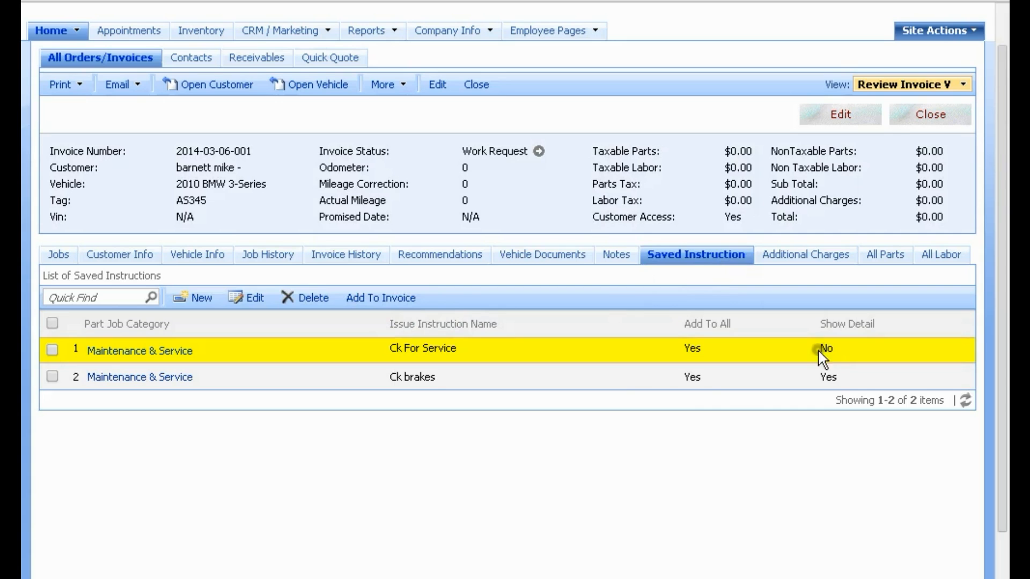
- Return to the appointments and un-mark the AS345 appointment with the "Lof Ck tires" issues as arrived
click(132, 31)
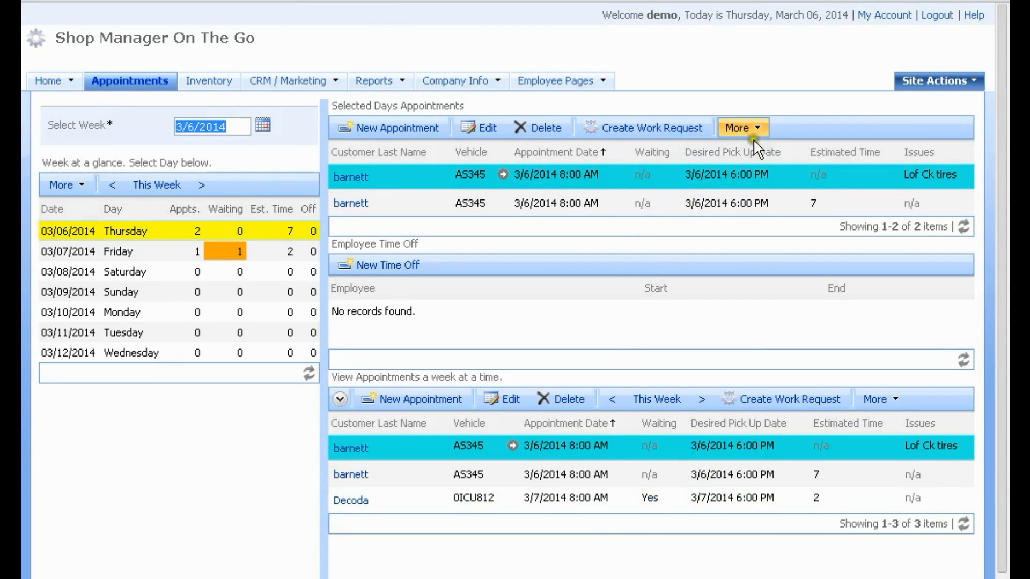
click(763, 129)
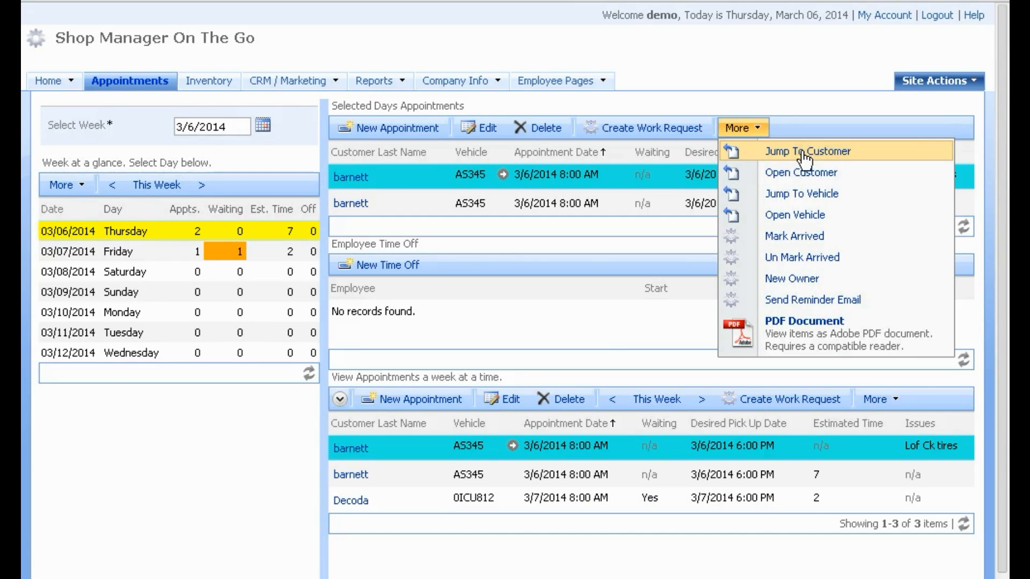
click(802, 175)
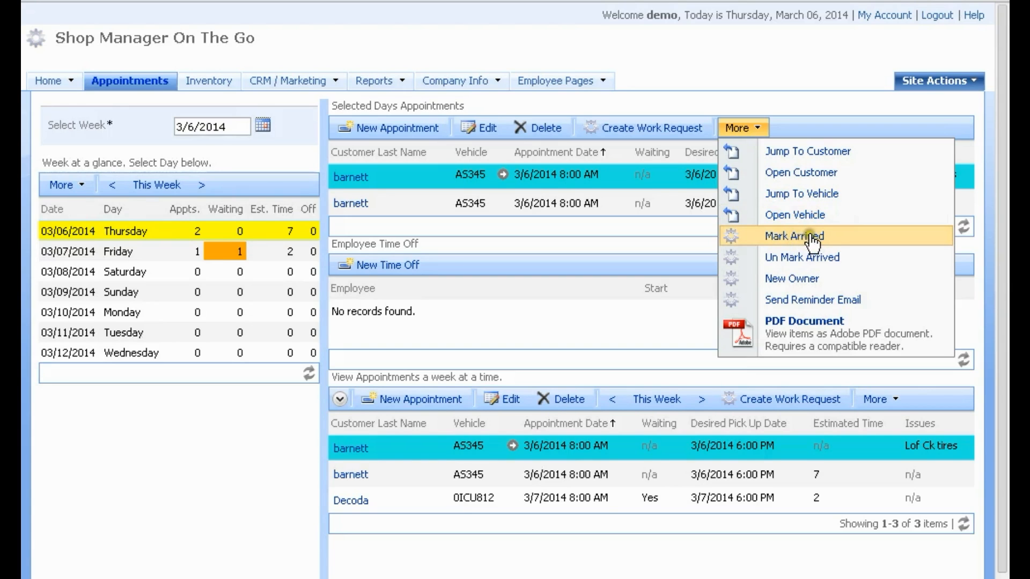
click(781, 260)
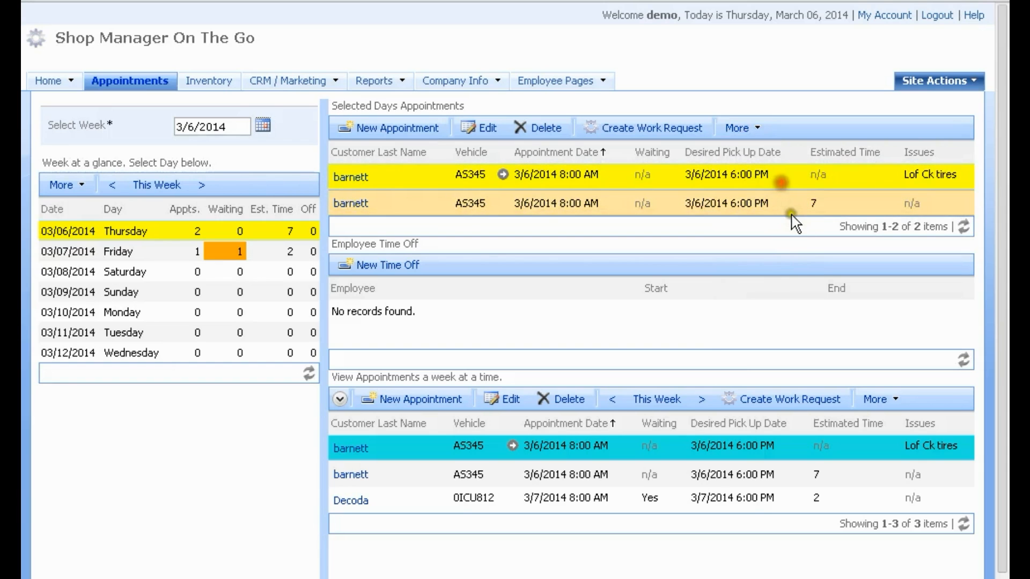
- Mark the AS345 appointment with the "Lof Ck tires" issues as arrived and refresh the weekly appointment list
click(757, 128)
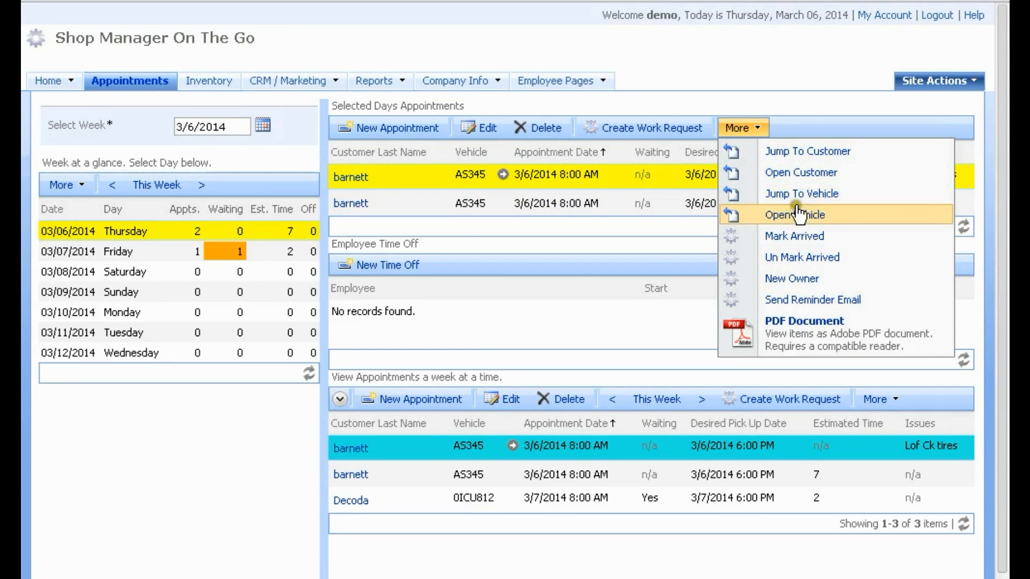
click(794, 236)
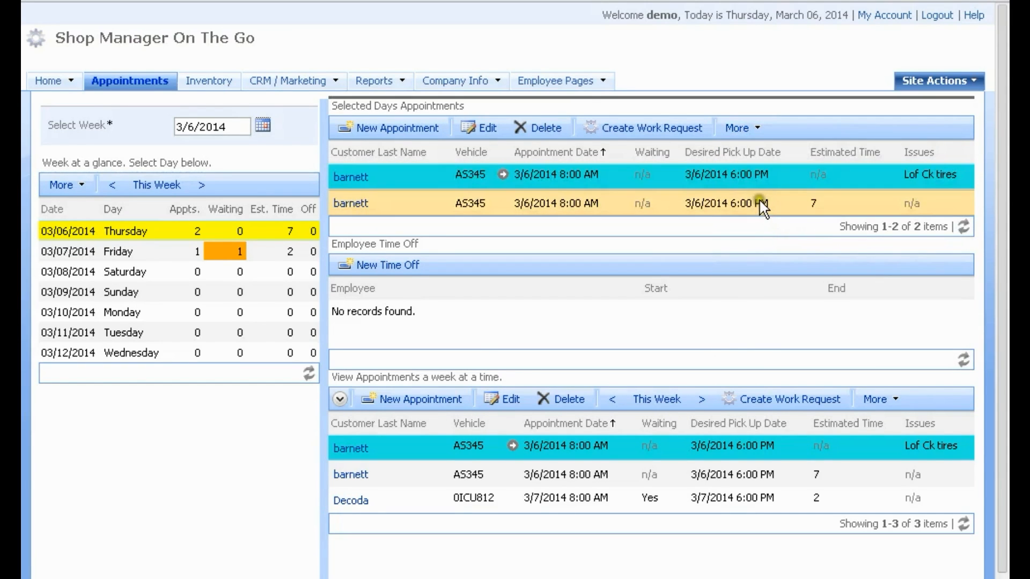
click(963, 524)
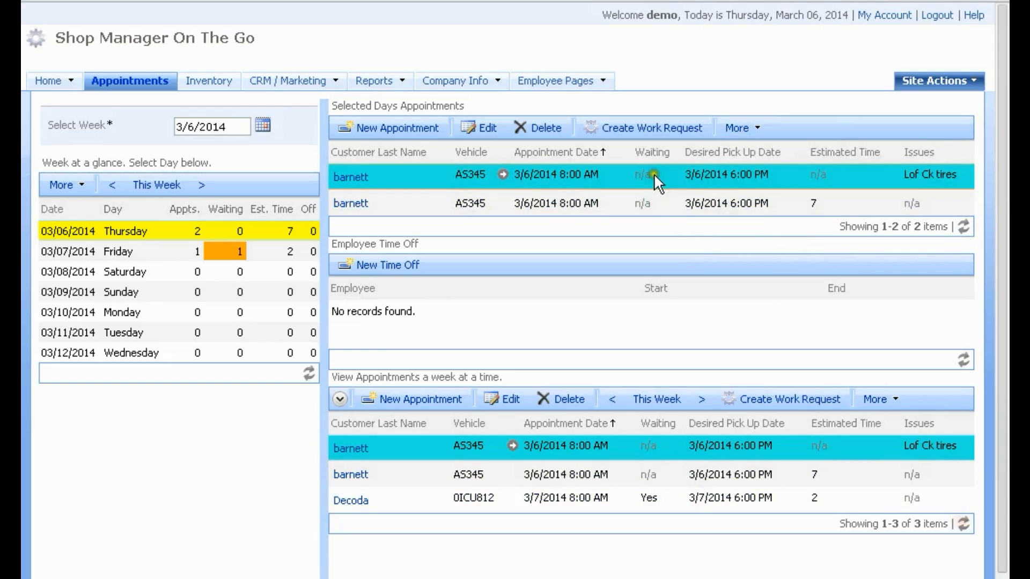
- Assign the existing customer from Lincoln City as the new owner for the AS345 appointment with an estimated time of 7
click(756, 129)
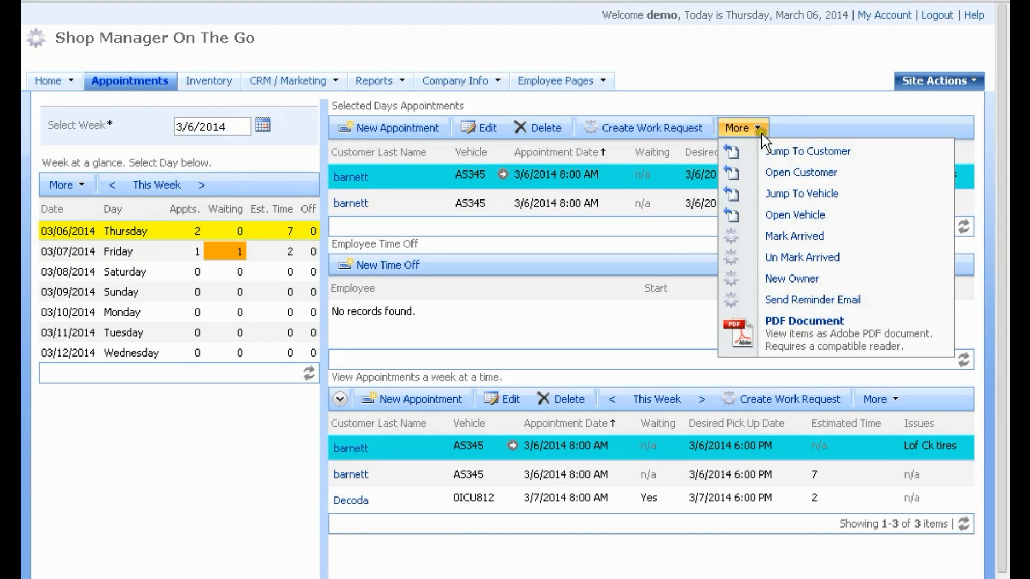
click(798, 279)
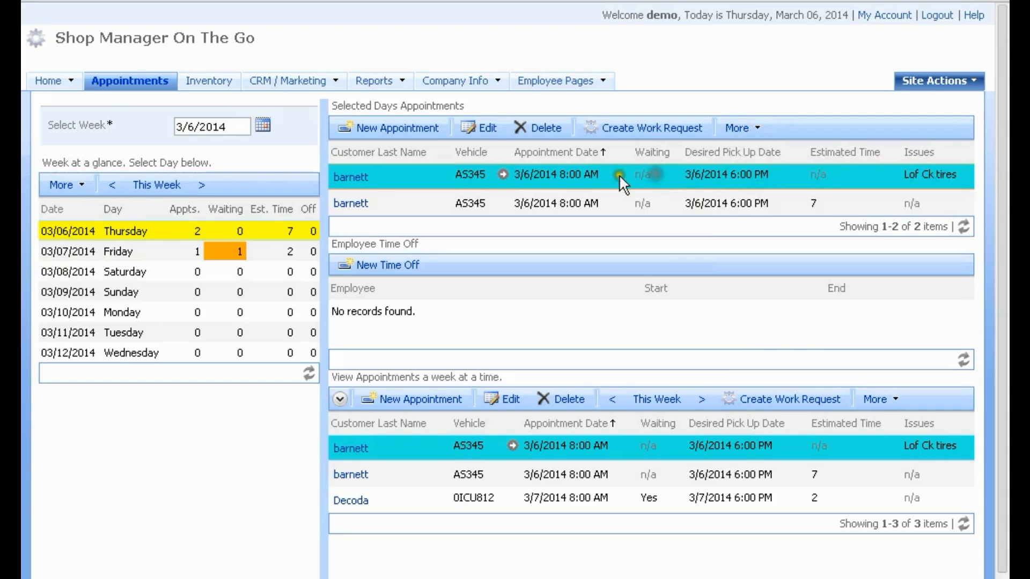
click(730, 206)
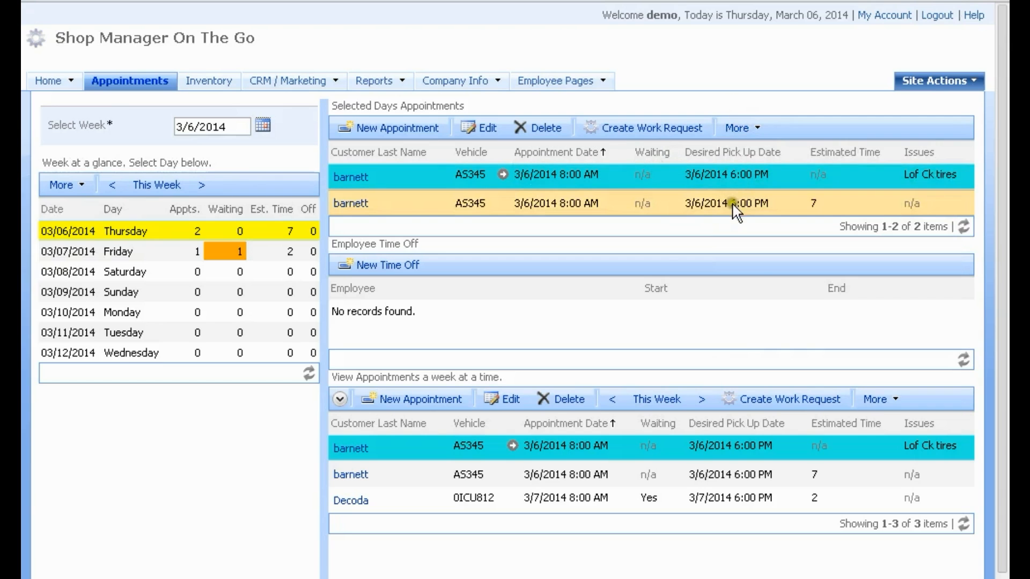
click(757, 131)
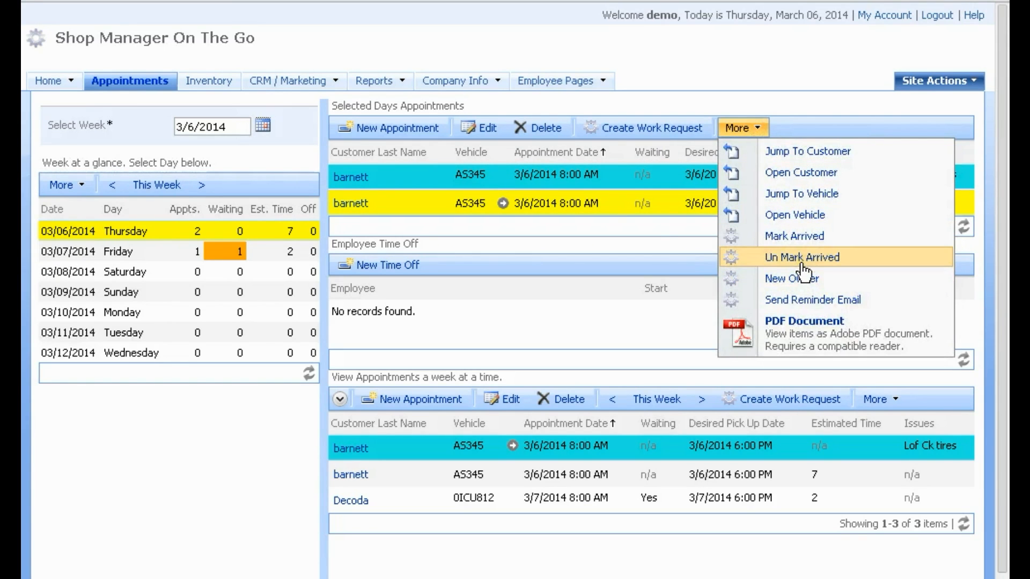
click(530, 204)
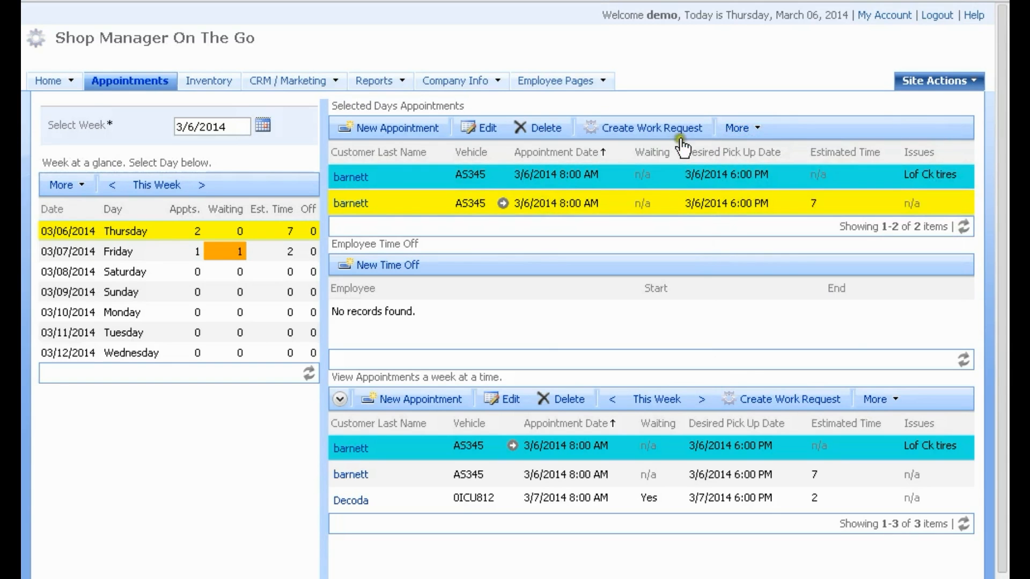
click(745, 128)
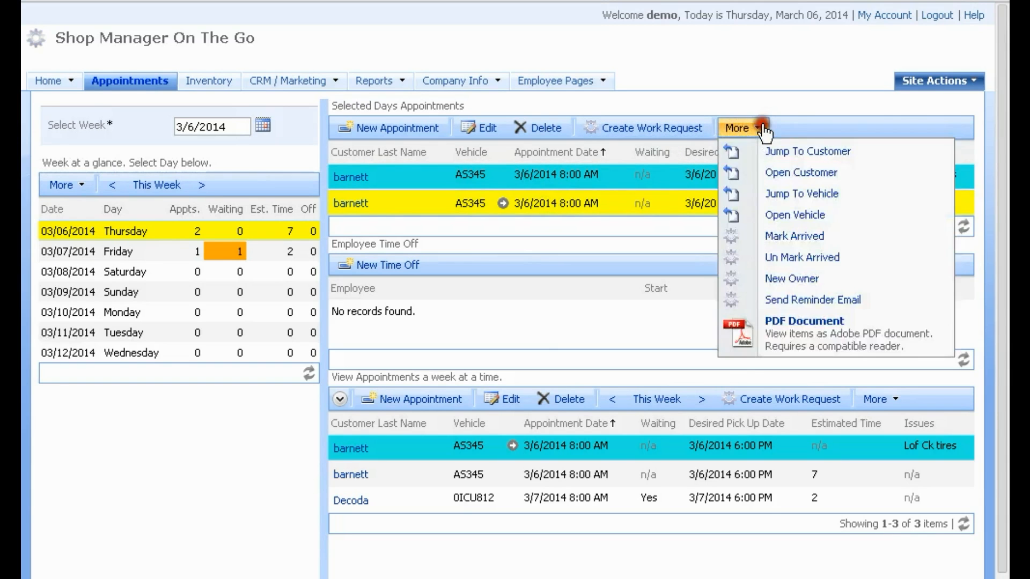
click(784, 278)
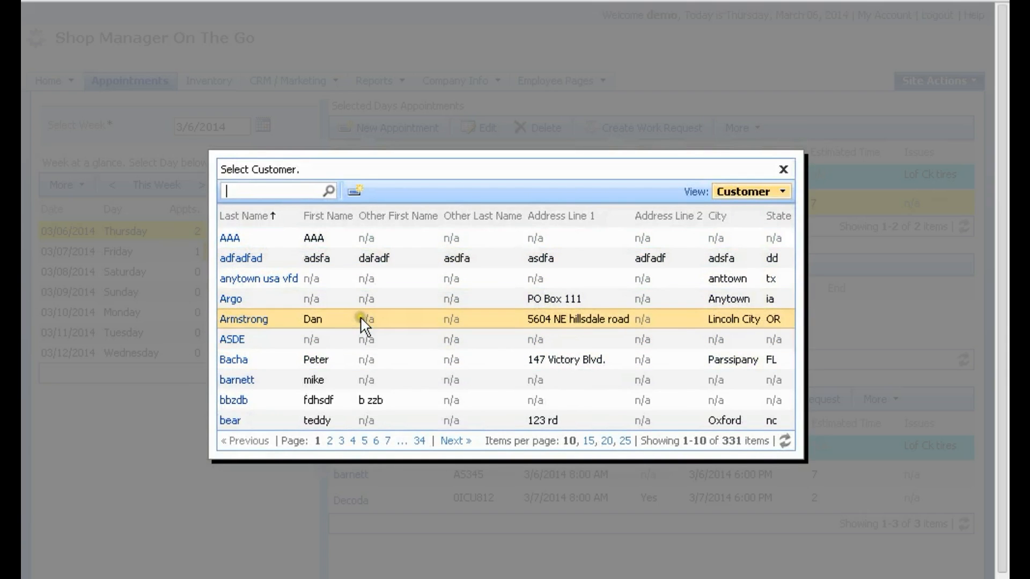
click(354, 192)
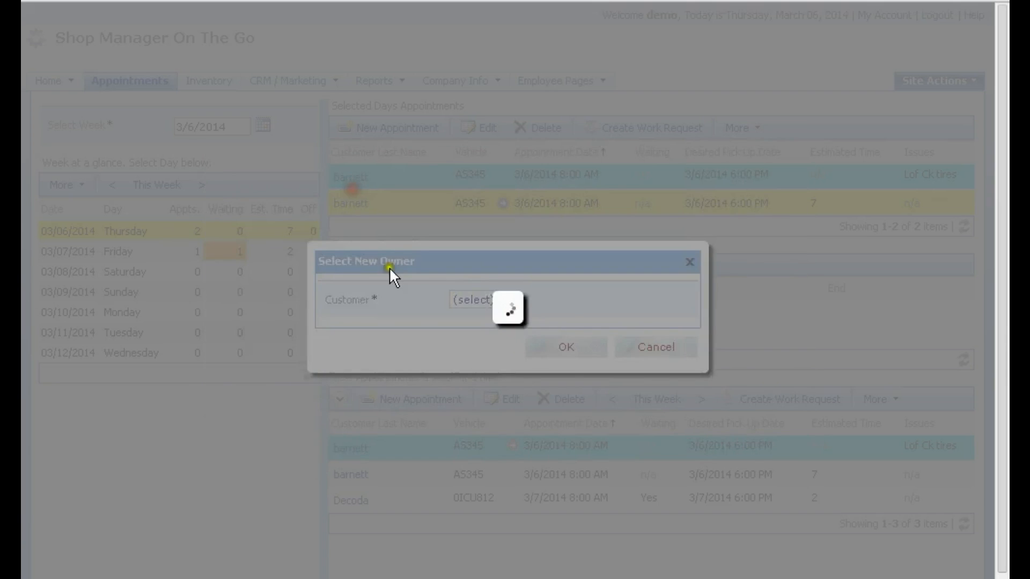
click(835, 509)
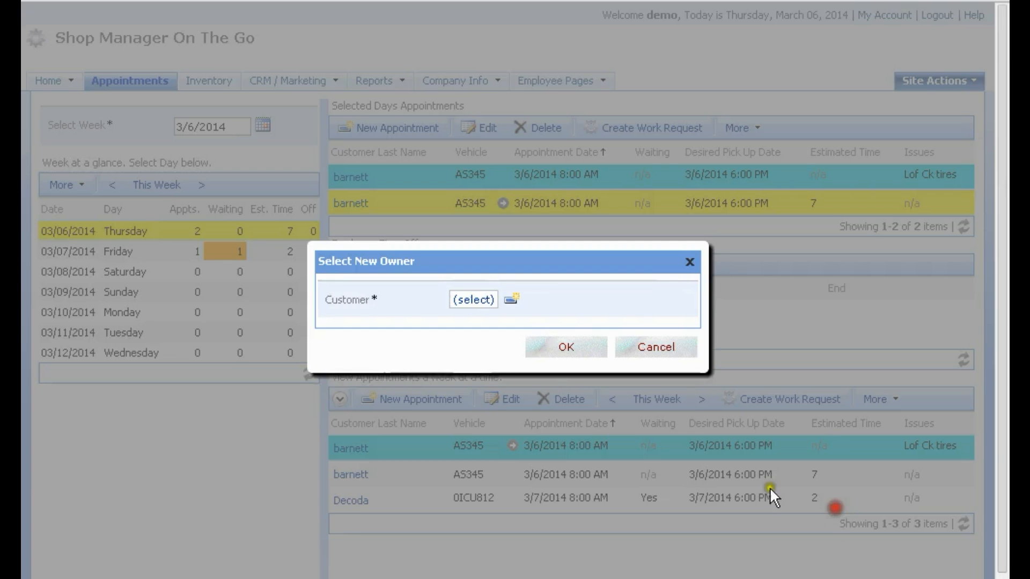
click(480, 303)
click(353, 320)
click(568, 348)
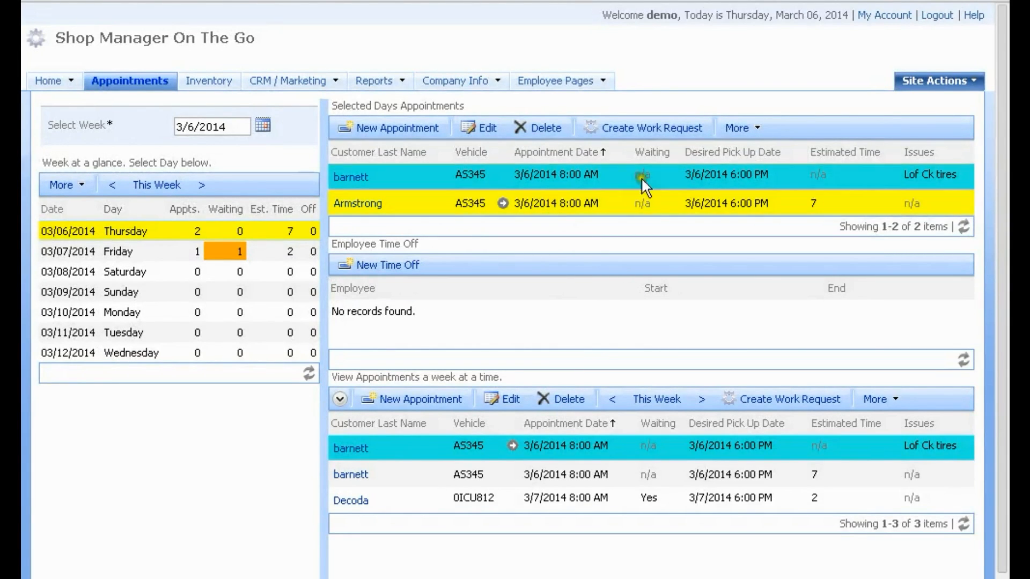
- Look over the PDF document option for the selected day's appointments and the additional actions offered for the weekly appointment list
click(758, 129)
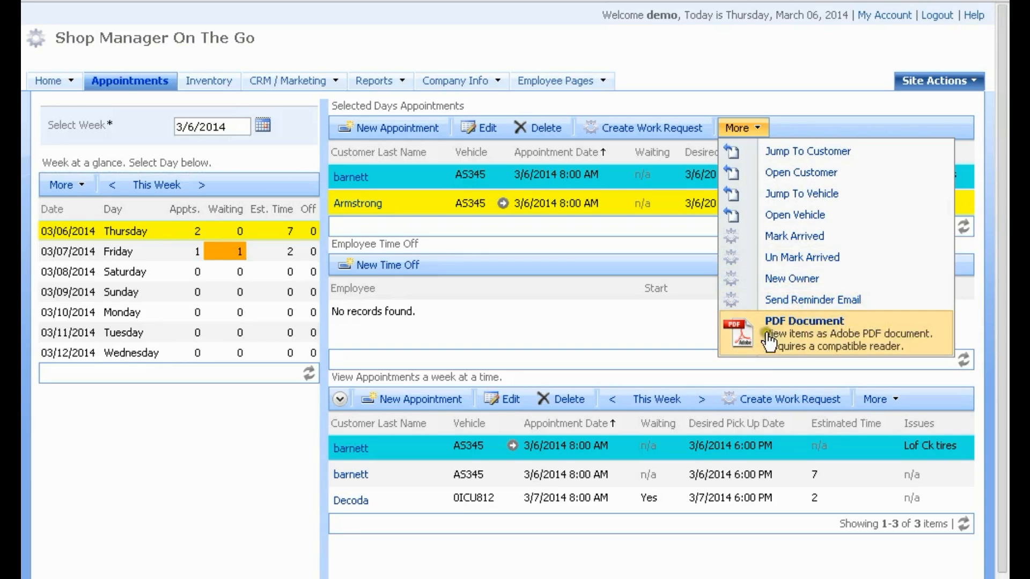
click(797, 320)
click(897, 400)
click(897, 401)
click(896, 400)
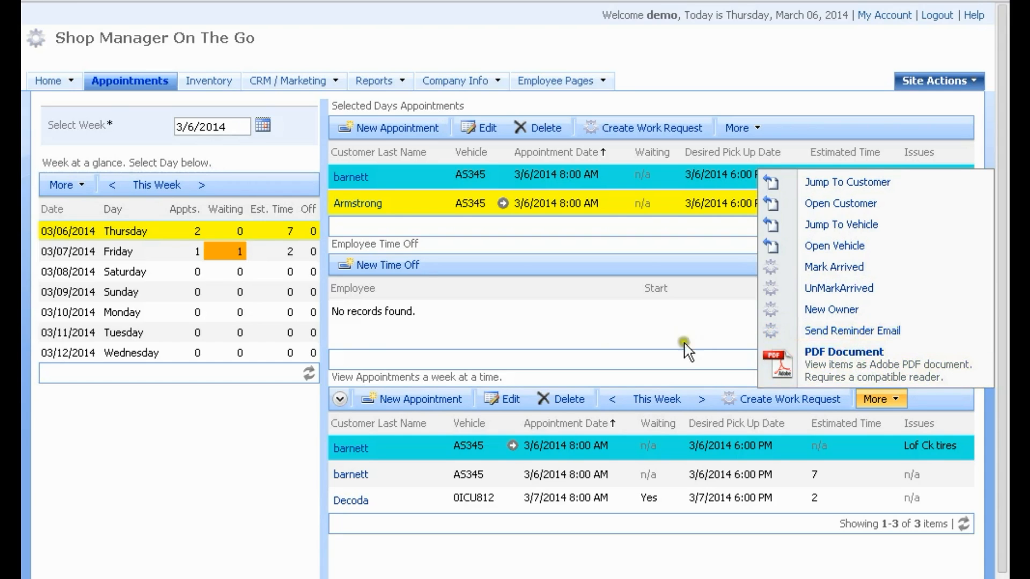
- Send a reminder email for the Friday 03/07/2014 appointment of vehicle 0ICU812
click(167, 251)
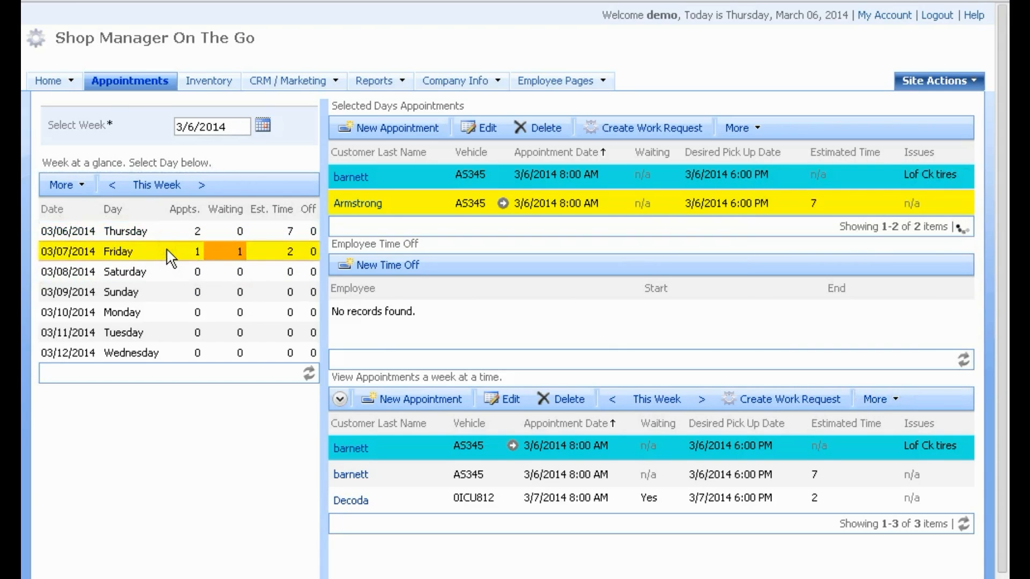
click(785, 176)
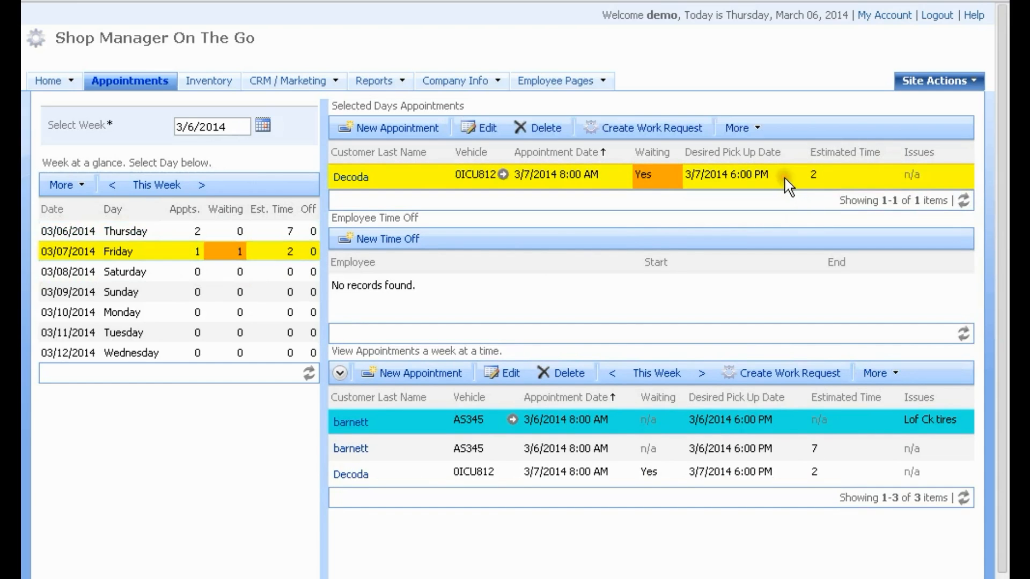
click(750, 129)
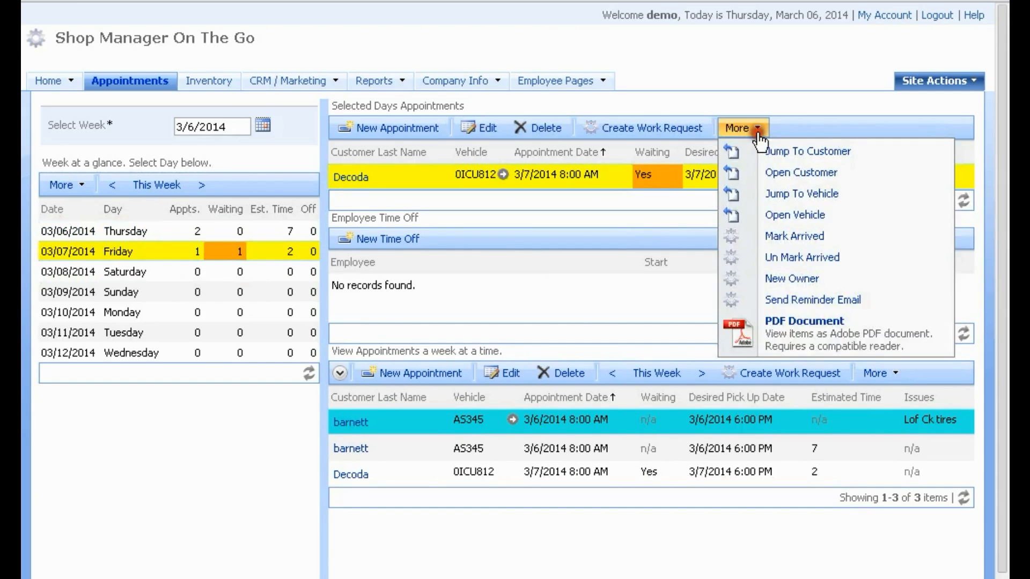
click(812, 302)
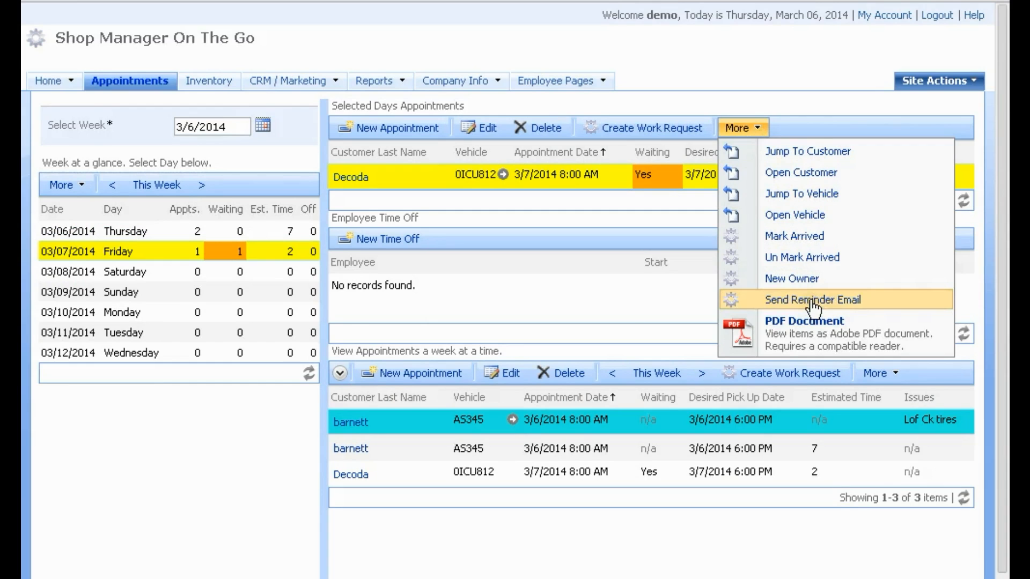
click(552, 98)
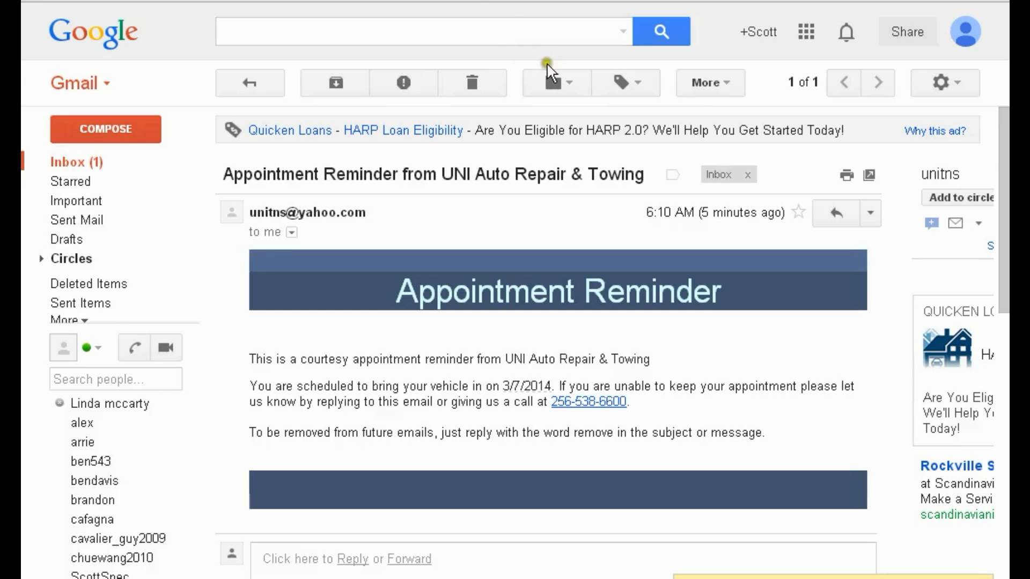
- Switch to Gmail, open the "Appointment Reminder from UNI Auto Repair & Towing" conversation in the inbox and expand its earlier message
click(108, 152)
click(68, 162)
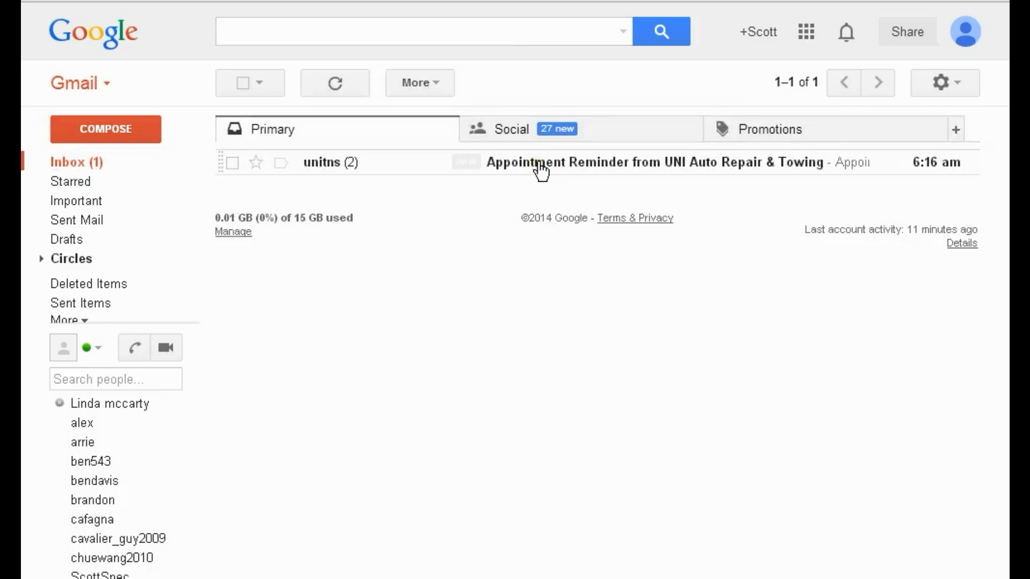
click(550, 164)
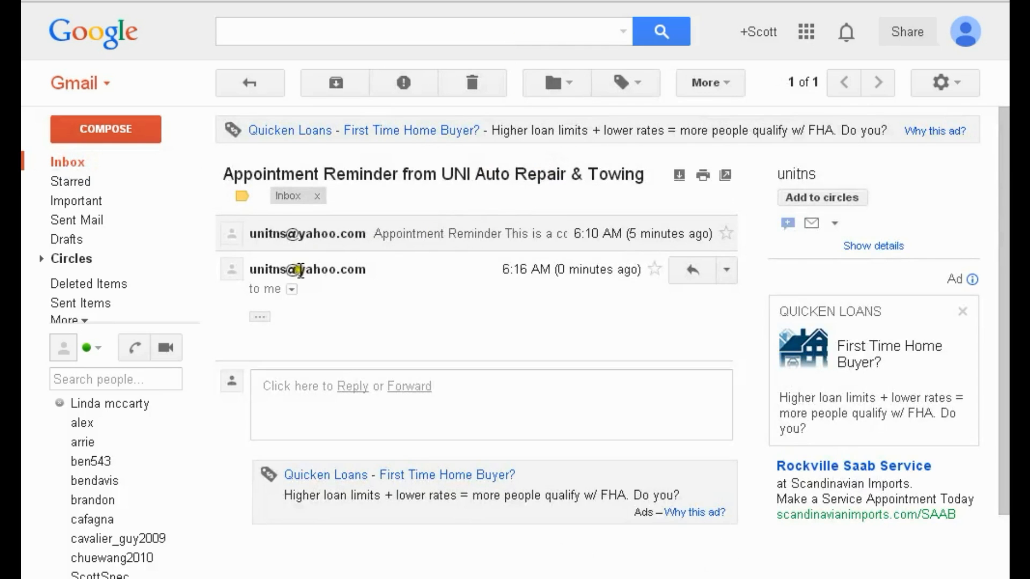
scroll(351, 193, down, 2)
scroll(349, 193, up, 2)
click(313, 239)
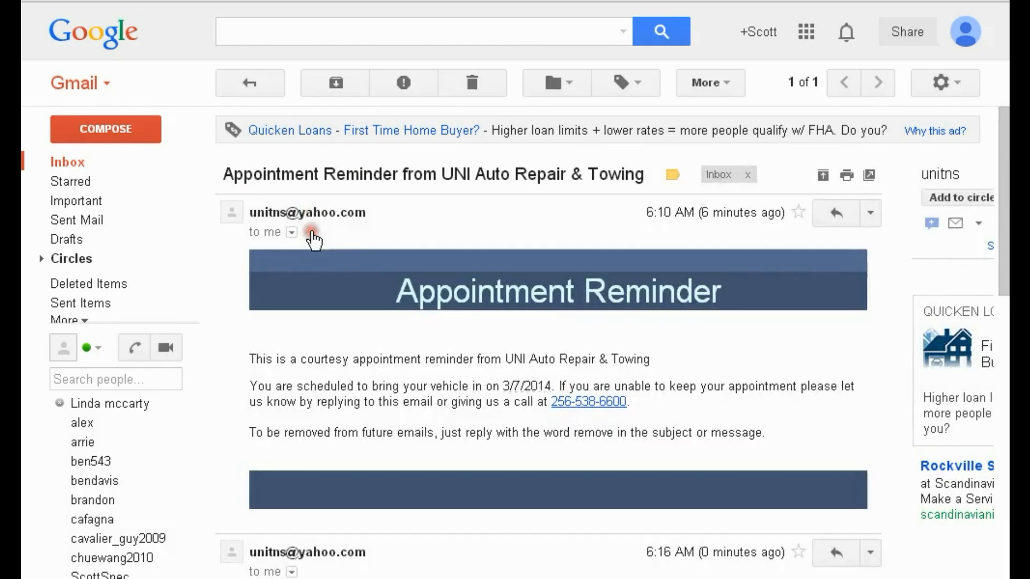
- Read through the appointment reminder's text, including the scheduled date, contact details and removal instructions
scroll(477, 265, down, 6)
scroll(480, 271, up, 7)
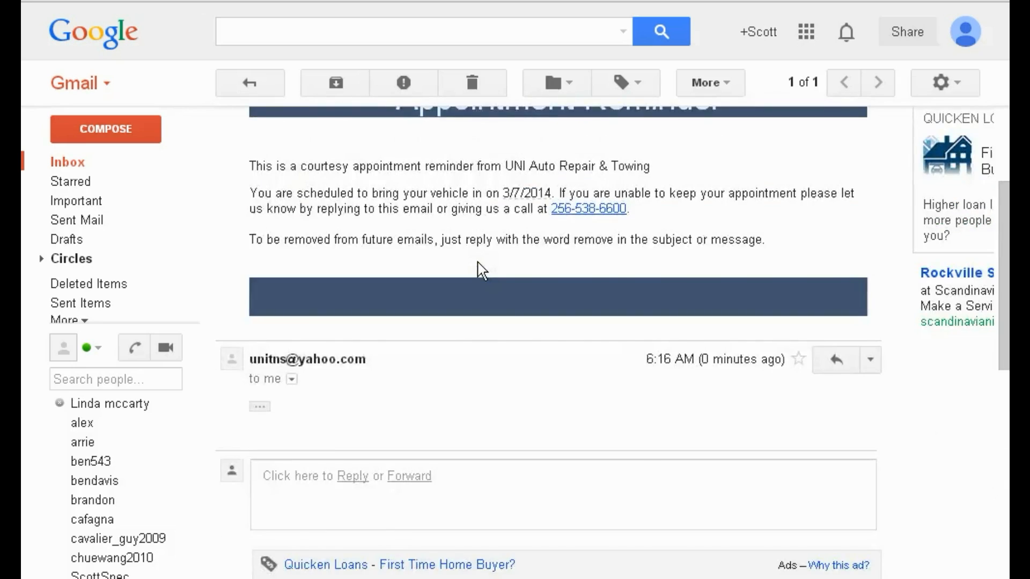
scroll(594, 389, down, 2)
scroll(594, 388, down, 2)
scroll(457, 252, down, 5)
scroll(458, 227, up, 7)
scroll(457, 227, up, 2)
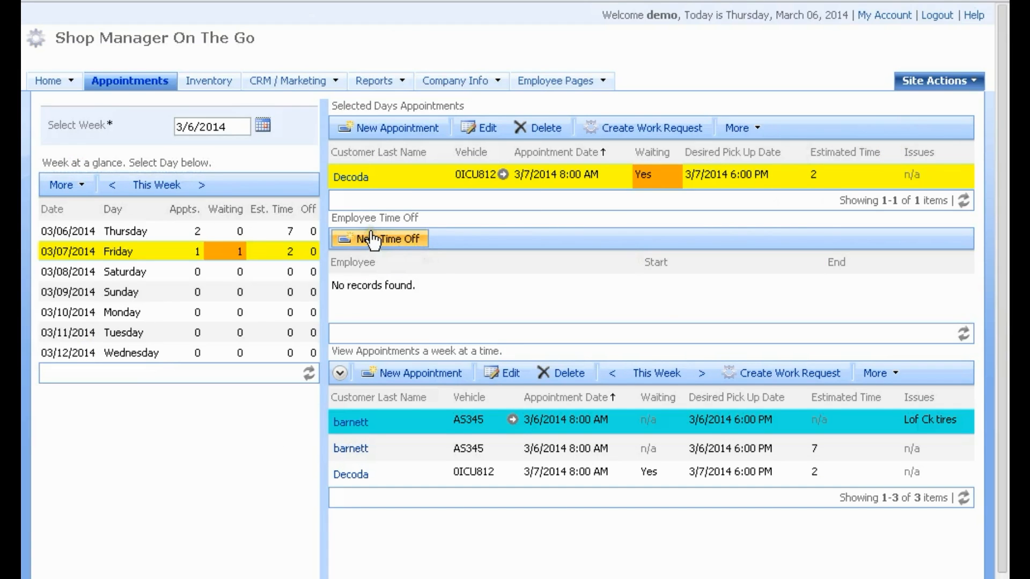
- Return to the Shop Manager appointments and create a time-off record for the Houston employee, starting 3/7/2014 at 8:00 AM
click(387, 239)
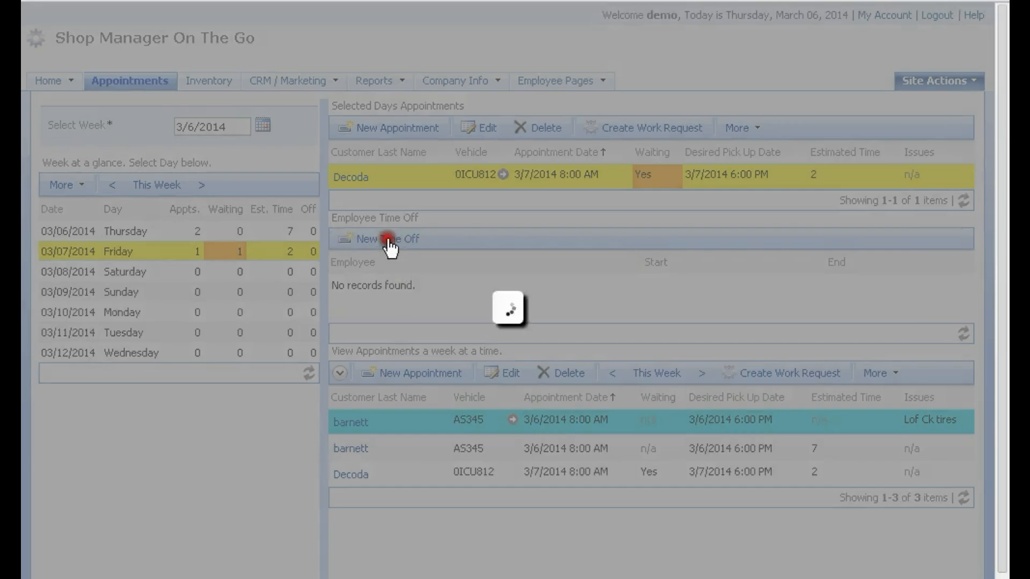
click(285, 269)
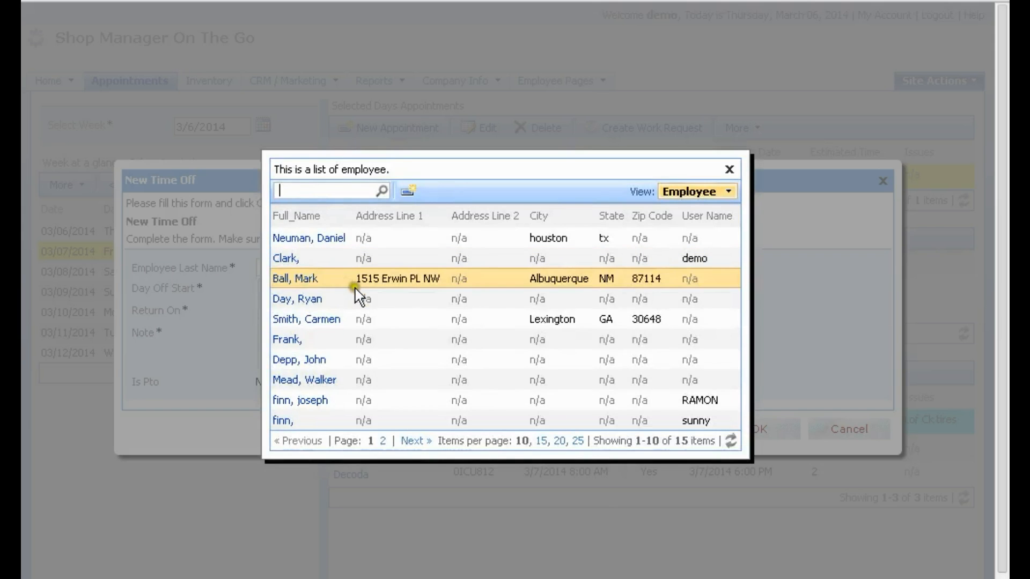
click(400, 238)
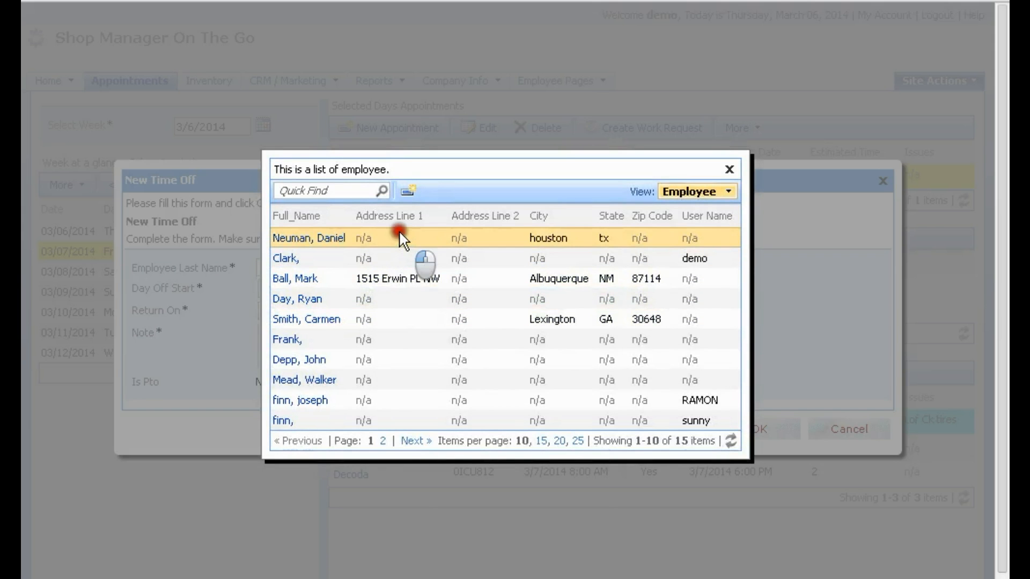
click(306, 291)
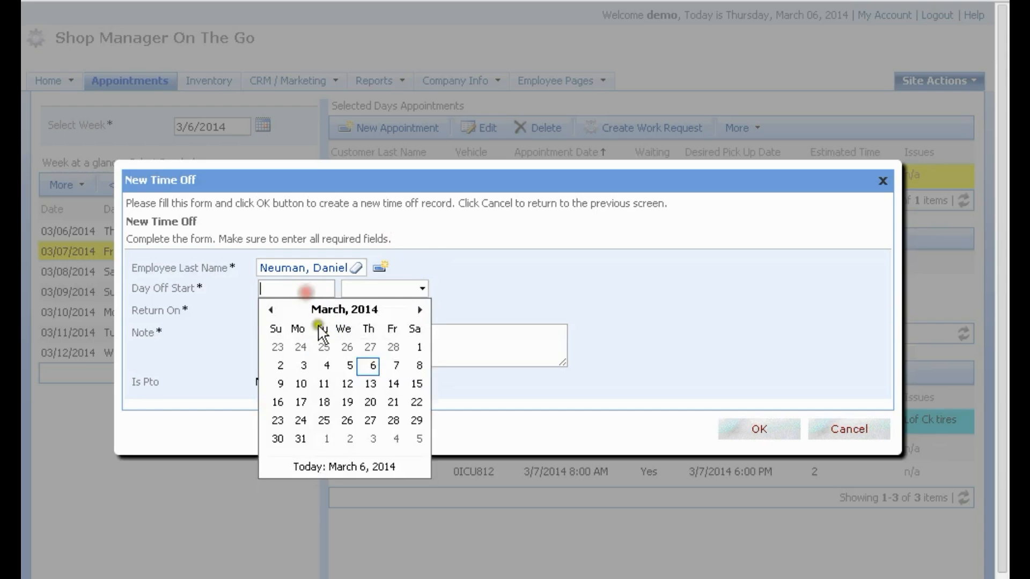
click(396, 365)
click(420, 289)
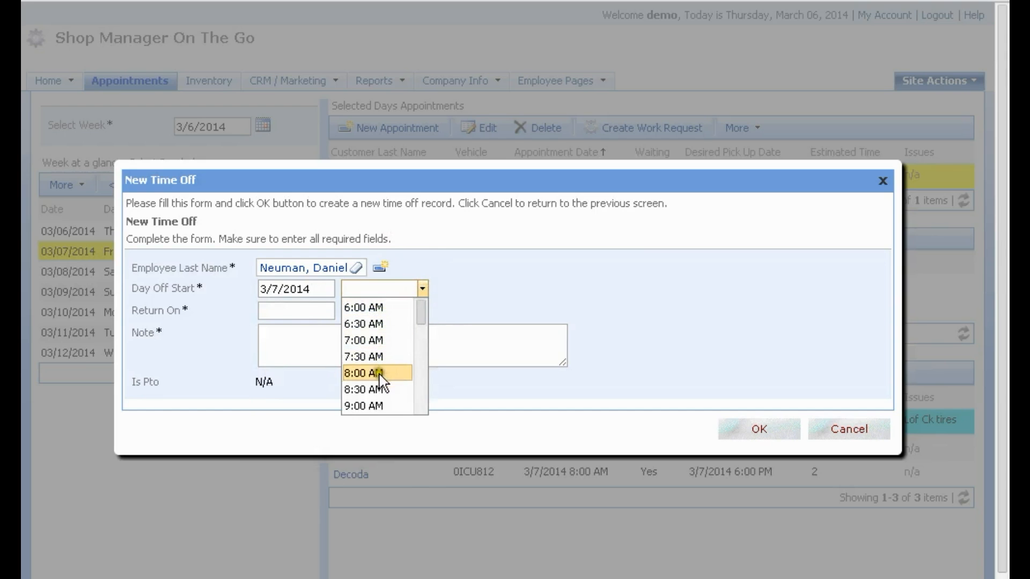
click(378, 373)
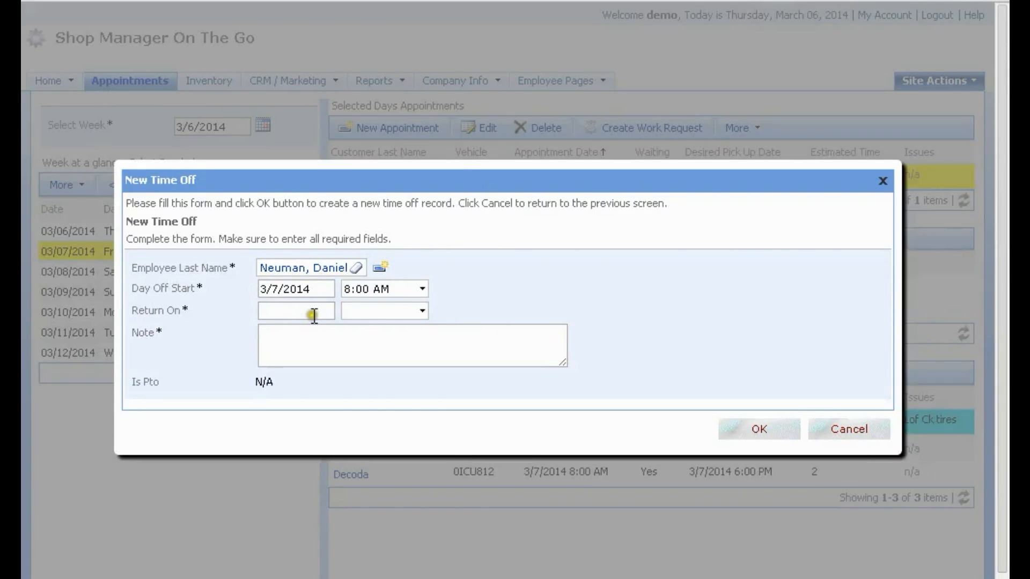
- Set the time-off record's return to 3/7/2014 at 6:00 PM and enter the note "Day off"
click(321, 310)
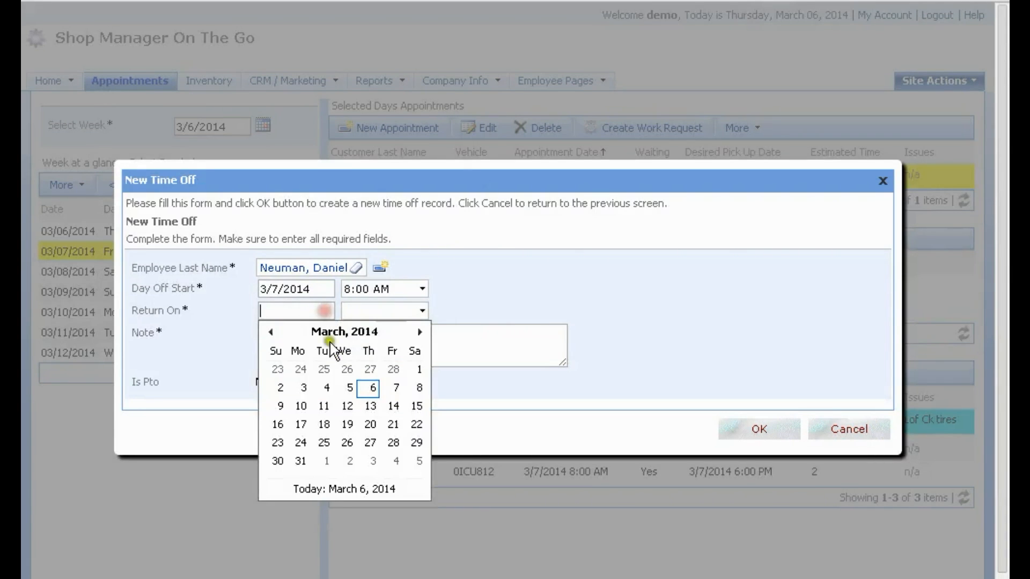
click(391, 388)
click(422, 312)
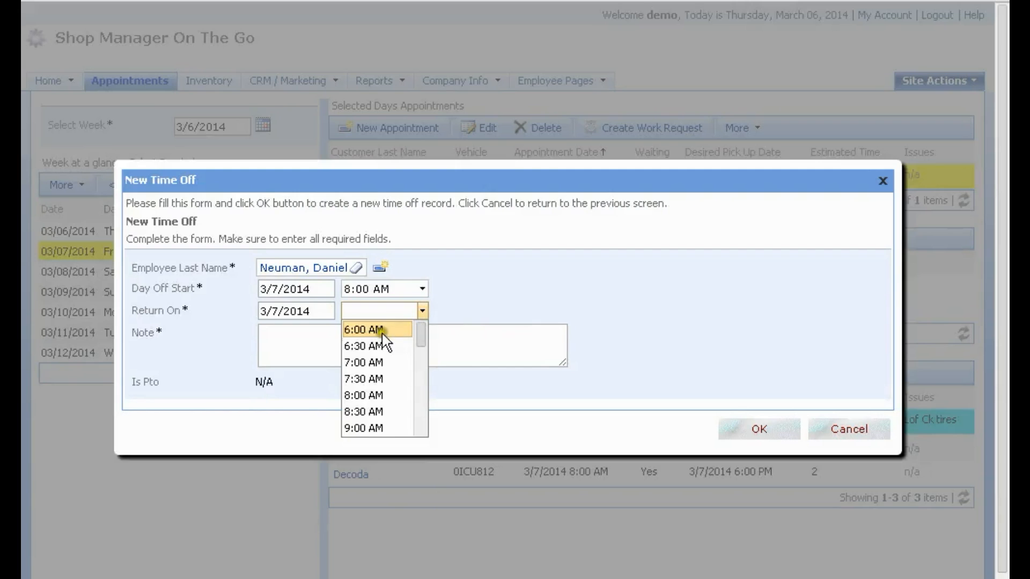
scroll(378, 390, down, 10)
scroll(378, 391, down, 5)
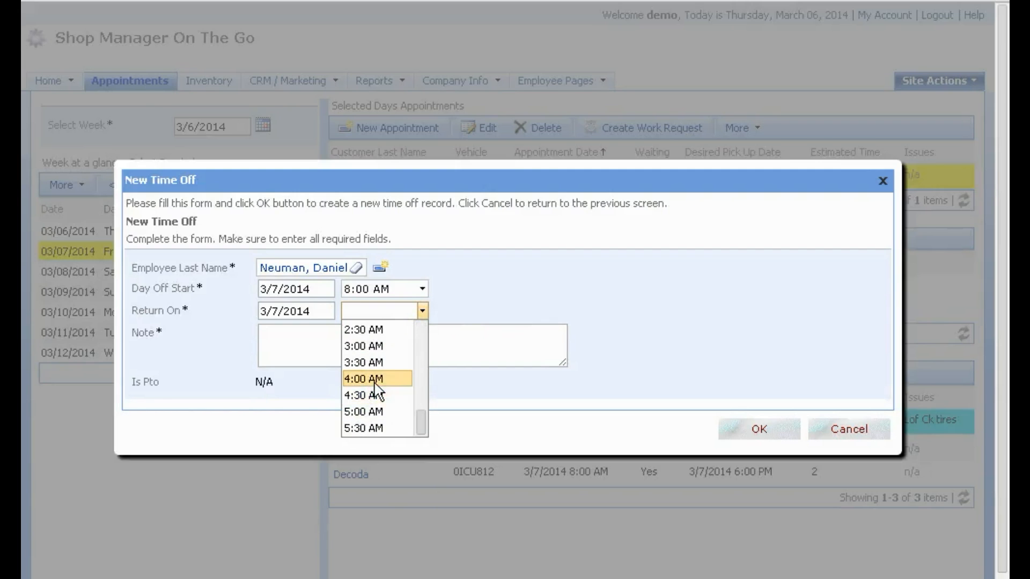
click(419, 388)
drag(418, 387, 414, 380)
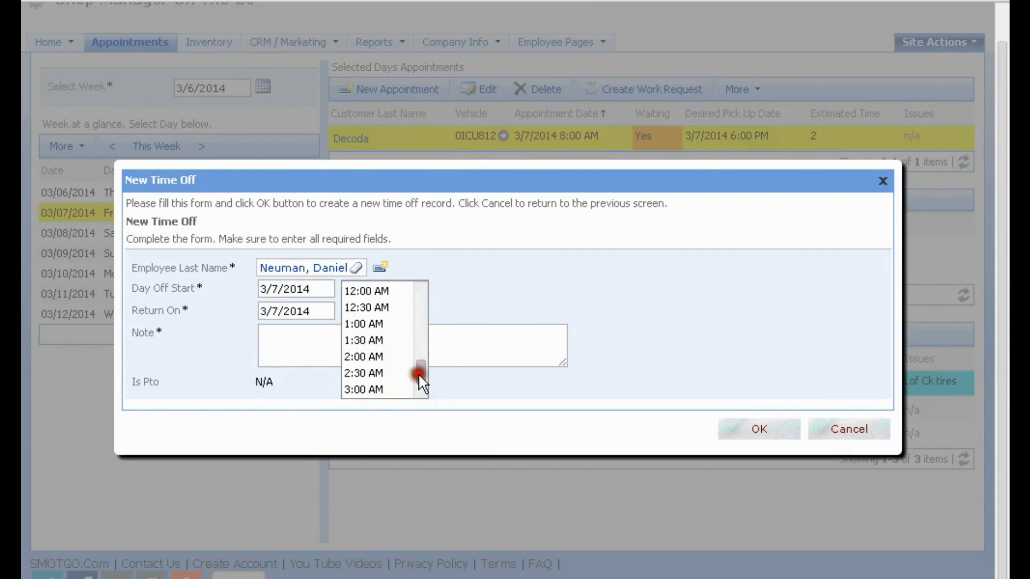
scroll(379, 370, down, 2)
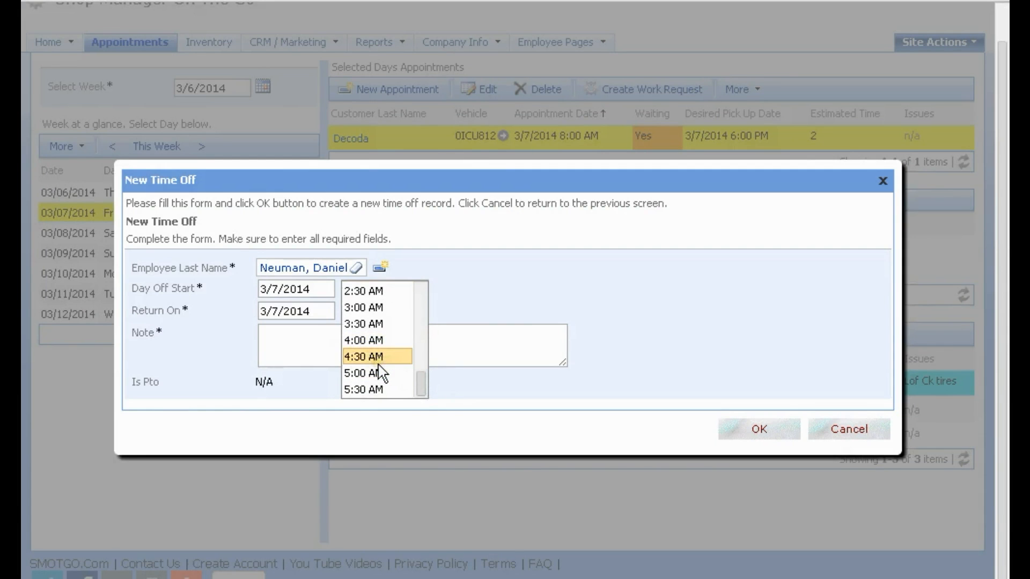
drag(423, 395, 419, 355)
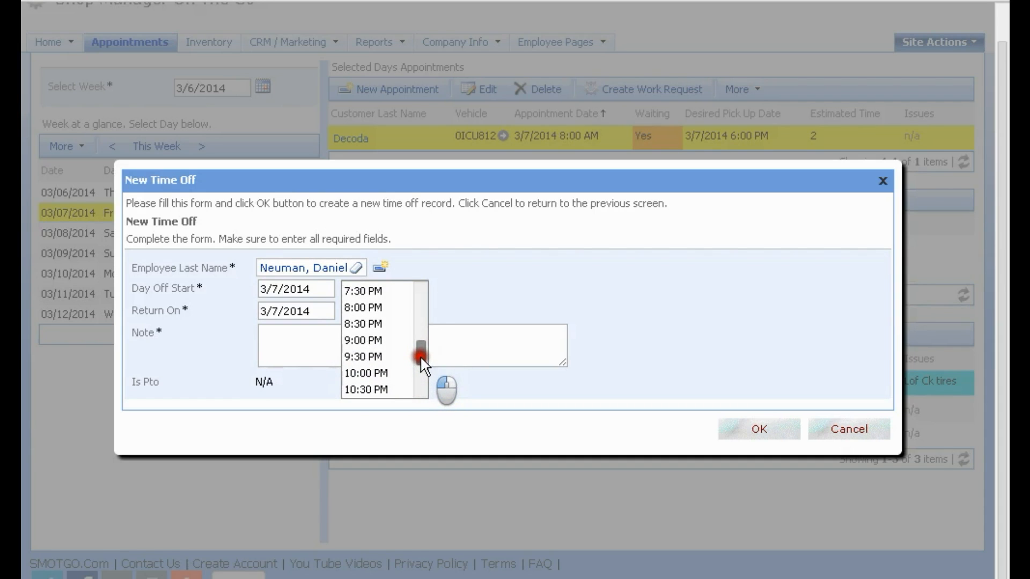
scroll(378, 334, up, 2)
click(375, 339)
click(315, 333)
text(Day off)
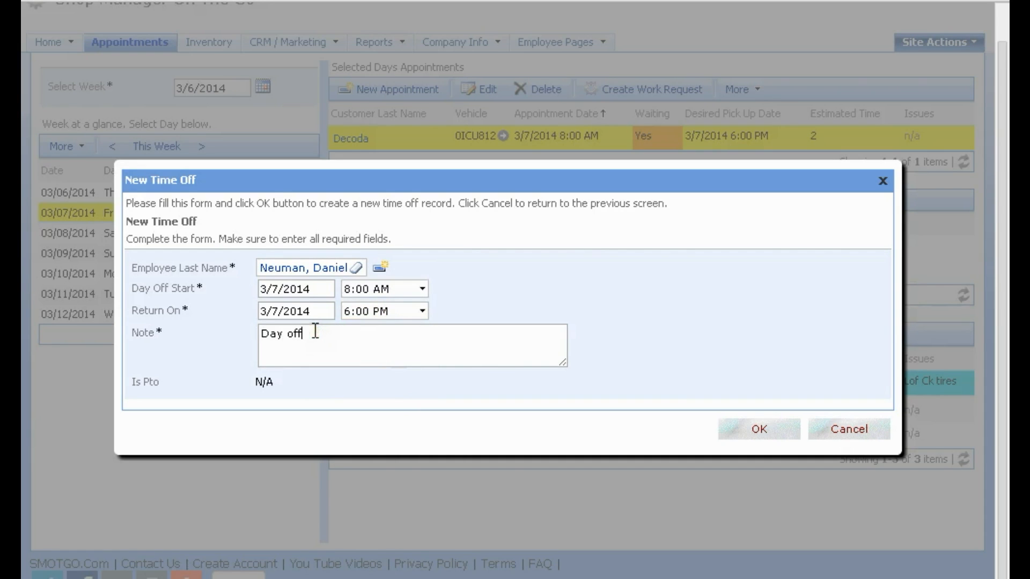
- Save the new time-off record and open Friday 03/07/2014's employee time-off entry for editing
click(772, 432)
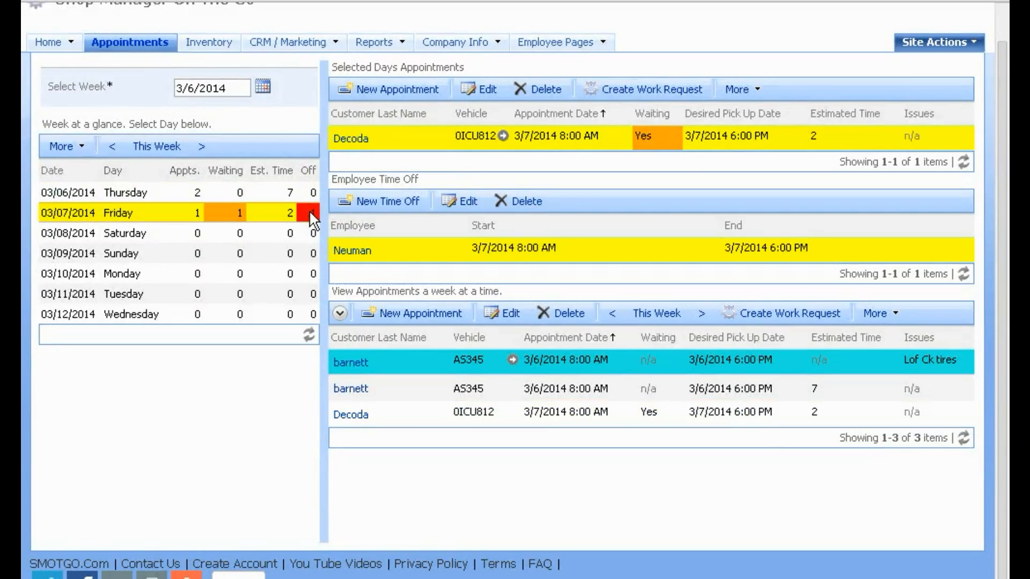
click(314, 211)
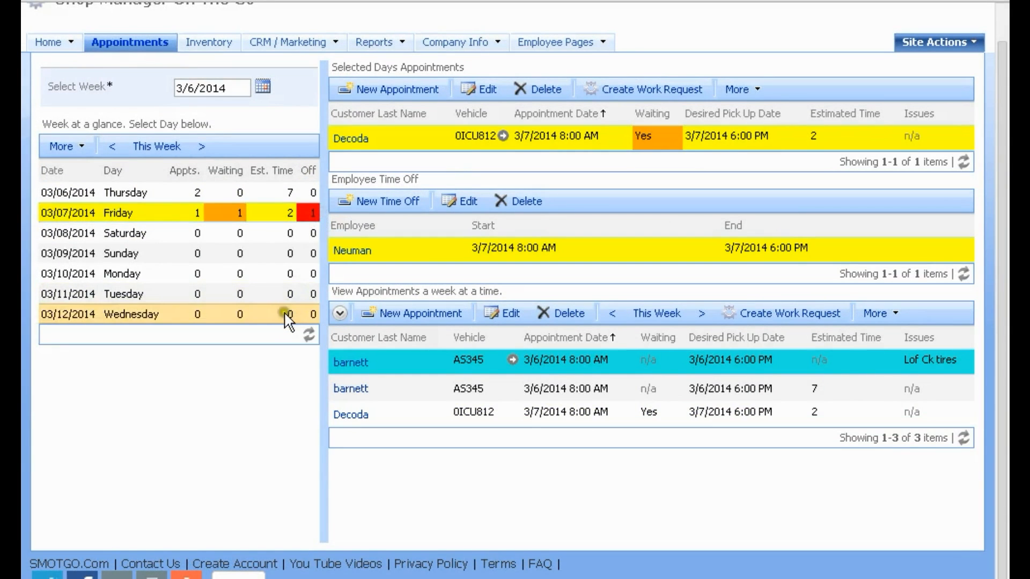
click(465, 204)
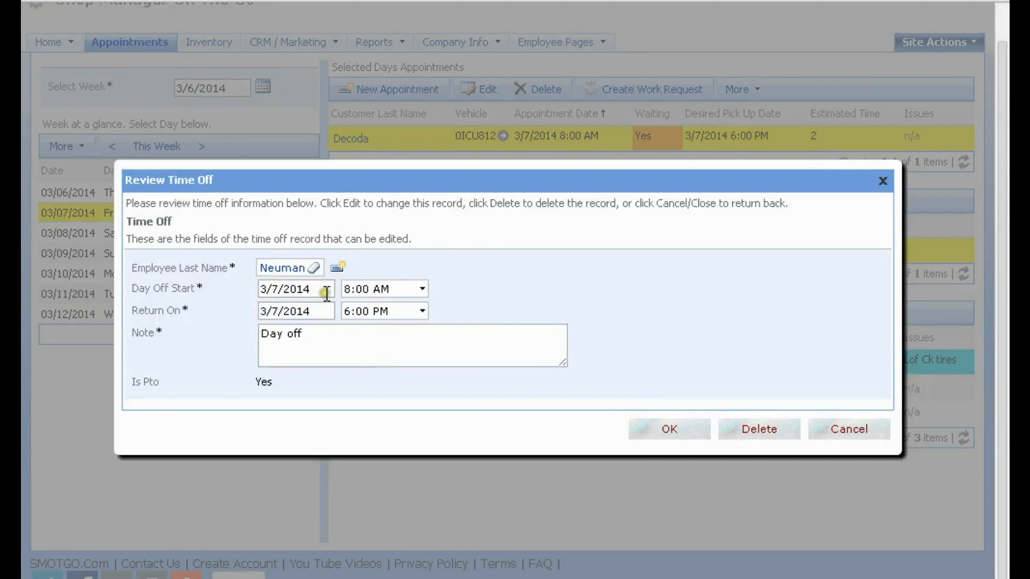
click(834, 431)
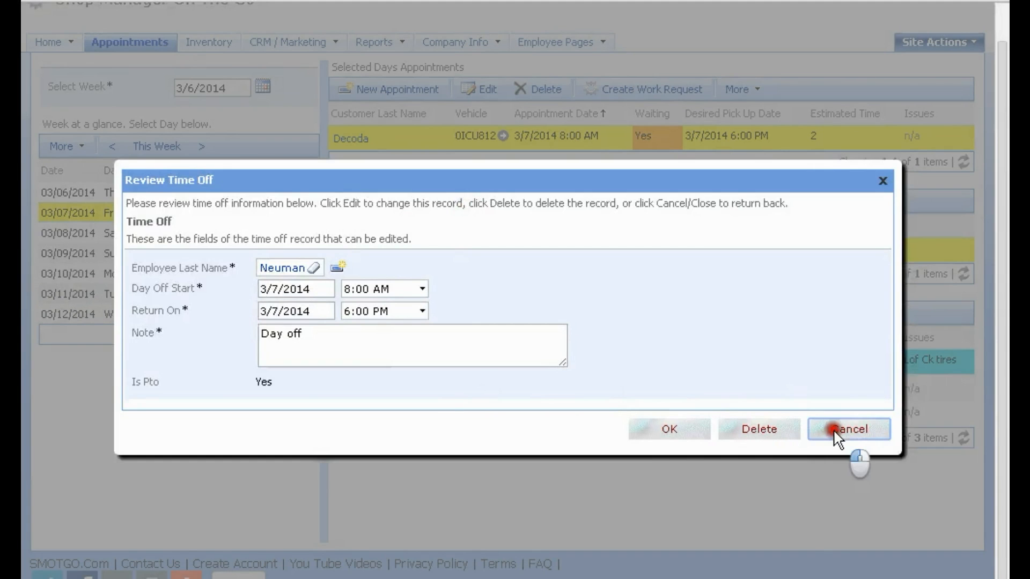
- Try to save the time-off record with its day-off start moved to 3/5/2014
click(322, 288)
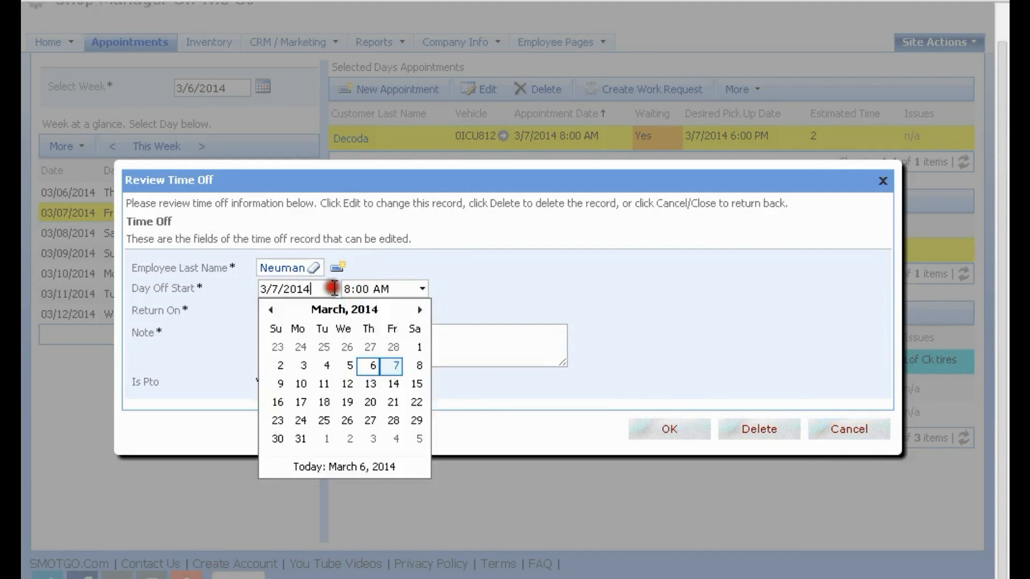
click(350, 359)
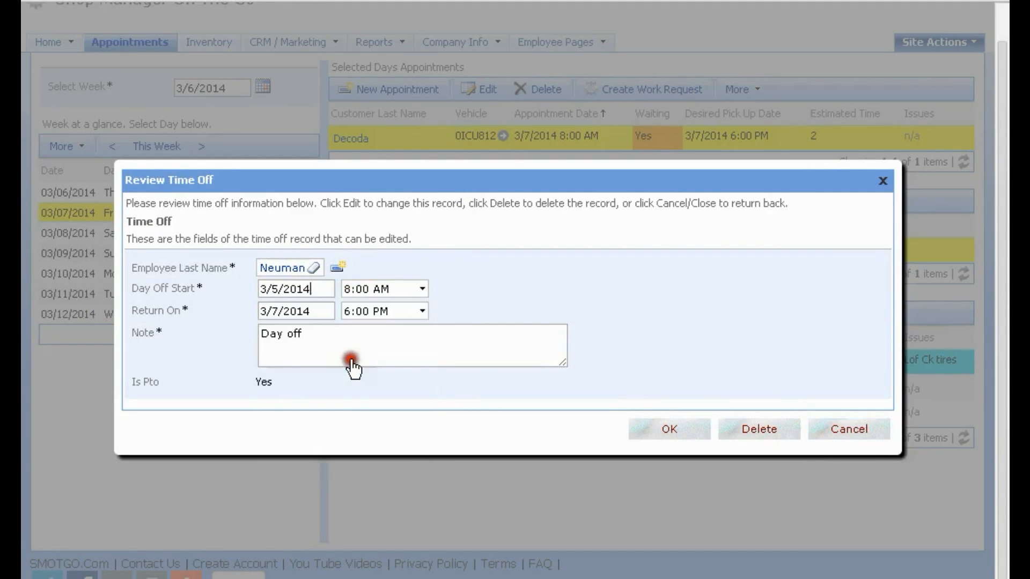
click(668, 429)
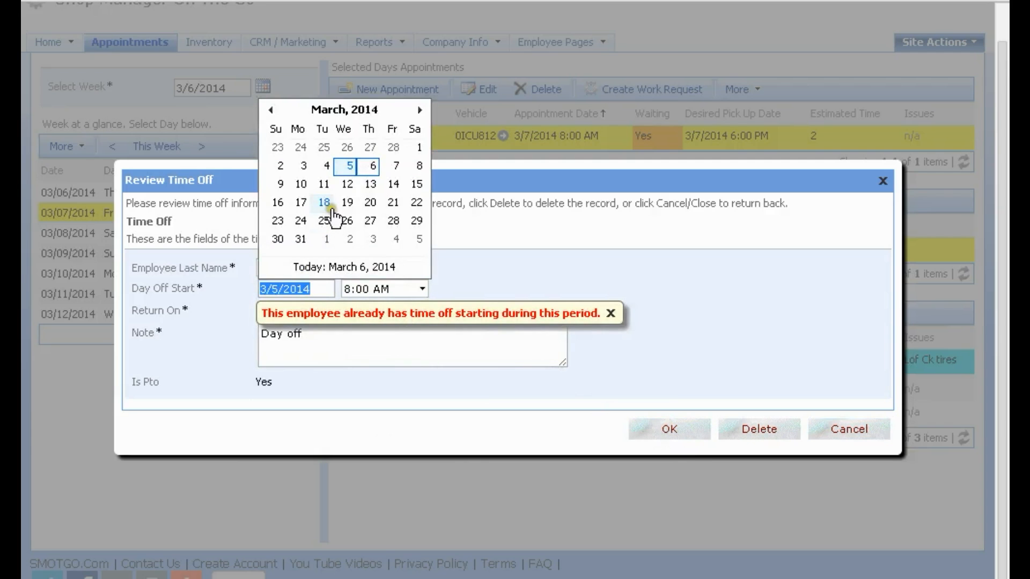
- Set the time-off record's start to 3/10/2014 and its return date to 3/12/2014, and save it
click(302, 184)
click(324, 310)
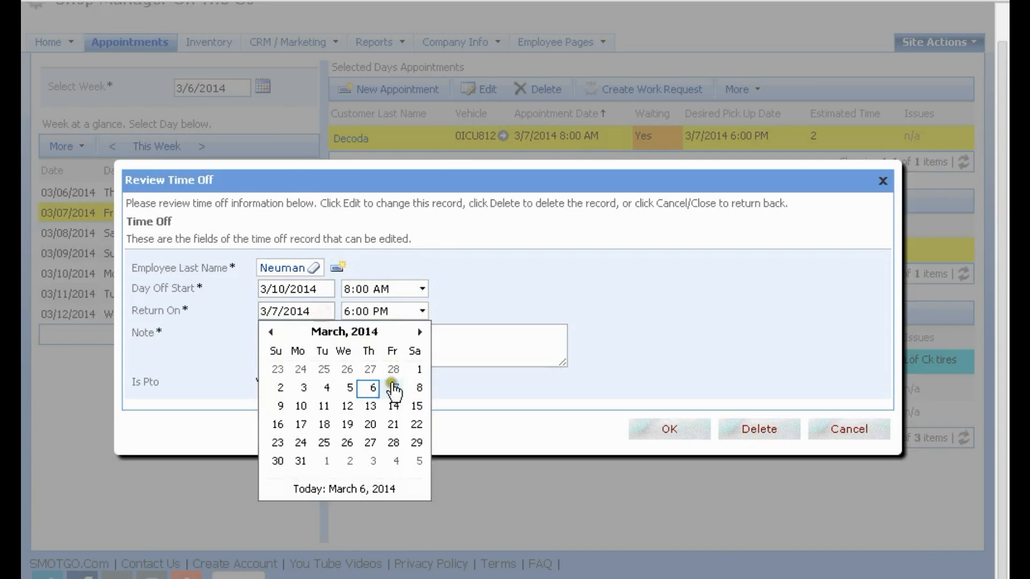
click(347, 406)
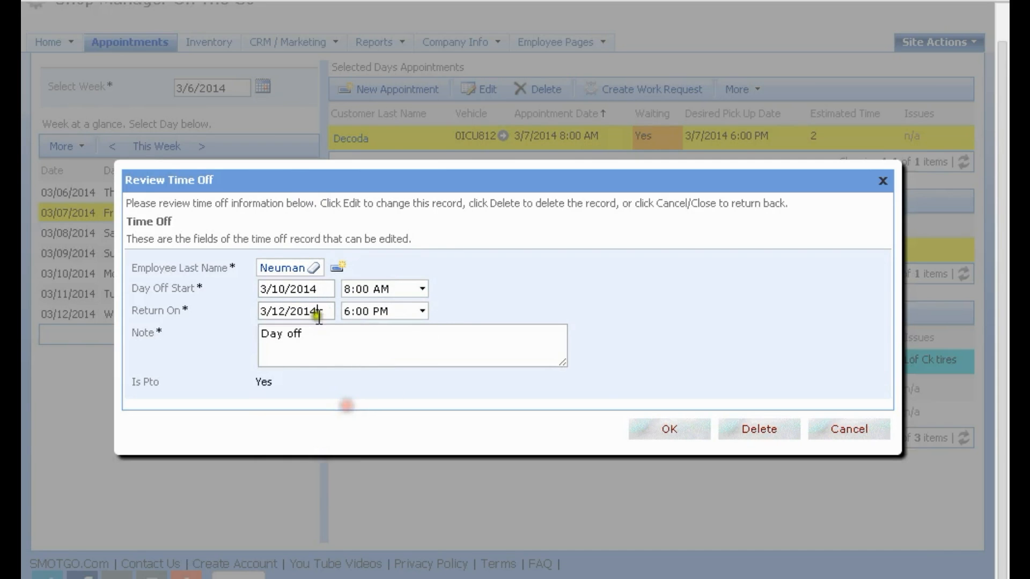
click(669, 430)
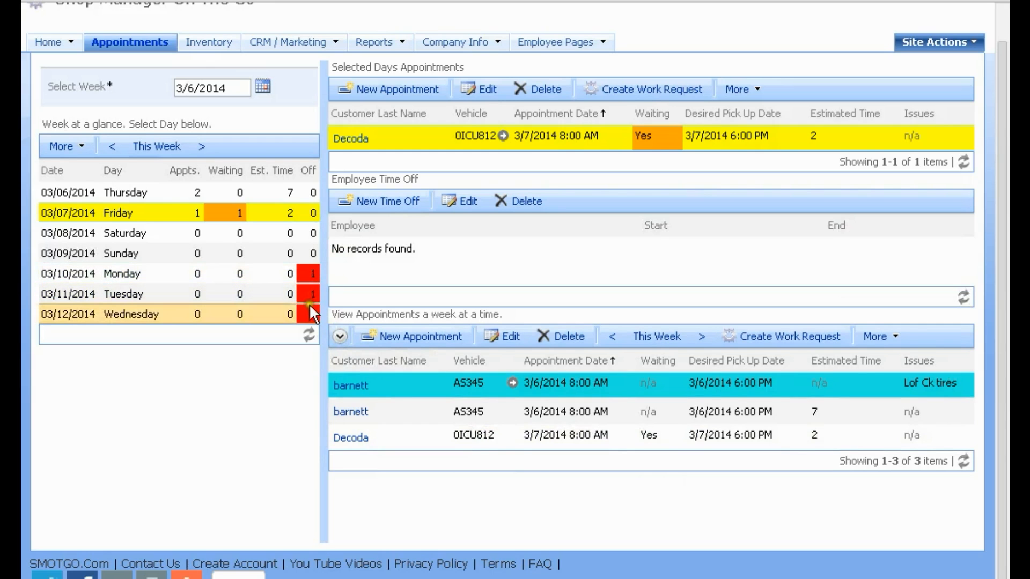
scroll(402, 300, up, 1)
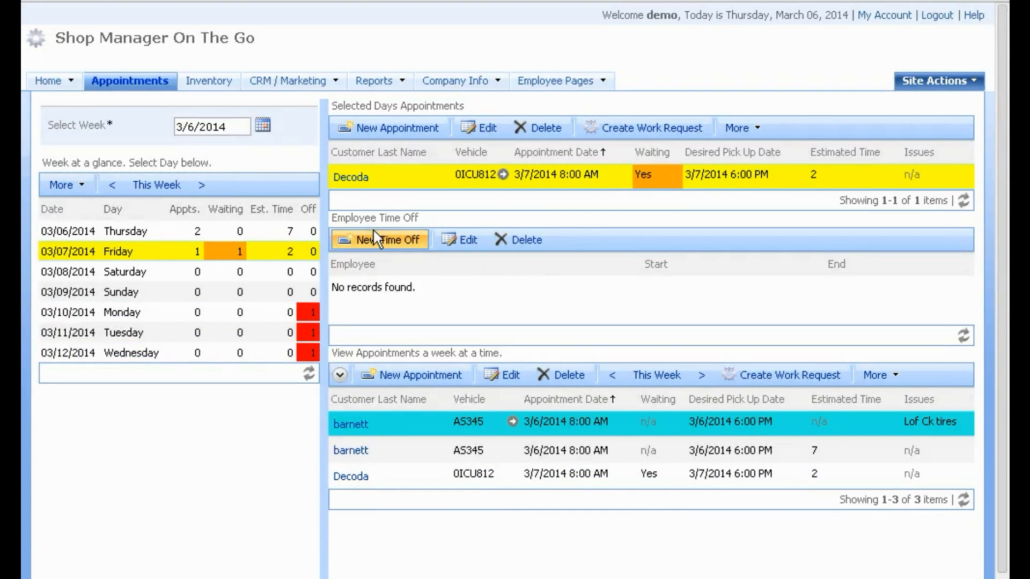